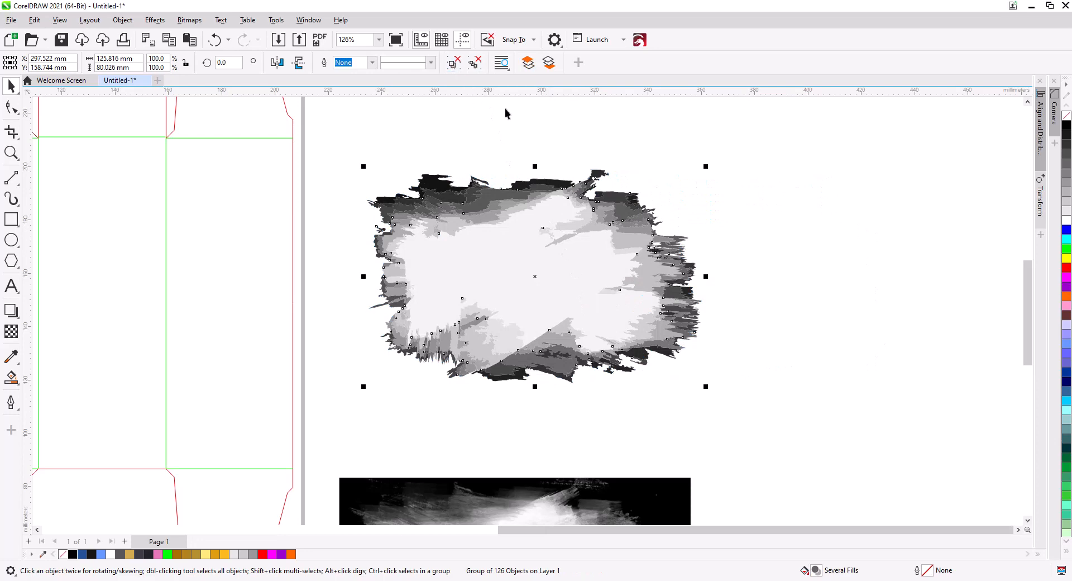
Delete the pale centre shape from the ungrouped brush-stroke trace.
click(505, 113)
click(527, 254)
key(Delete)
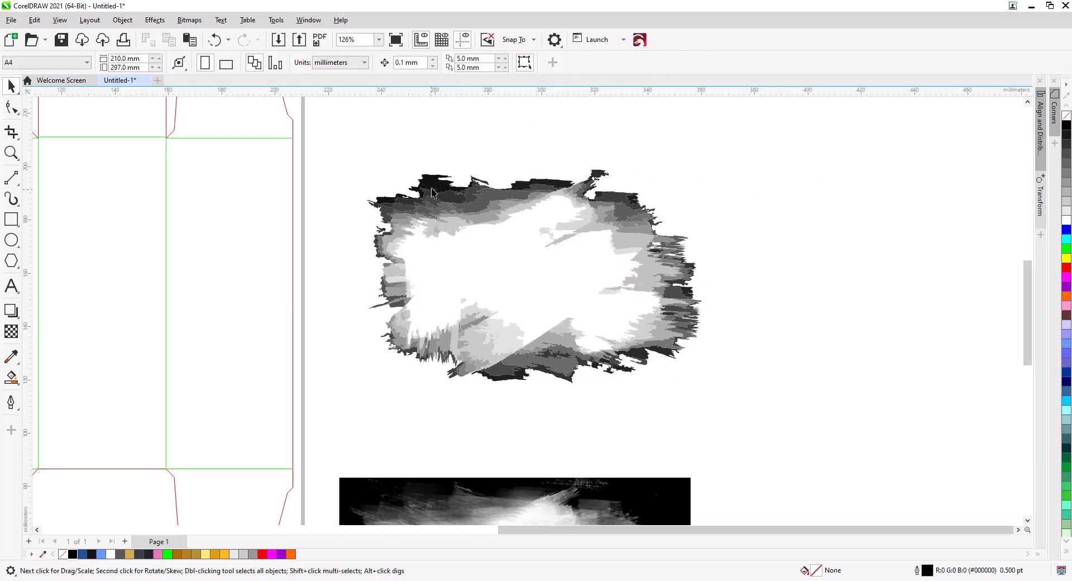
Delete the dark stray fragments along the upper edge of the brush-stroke trace.
click(486, 192)
key(Delete)
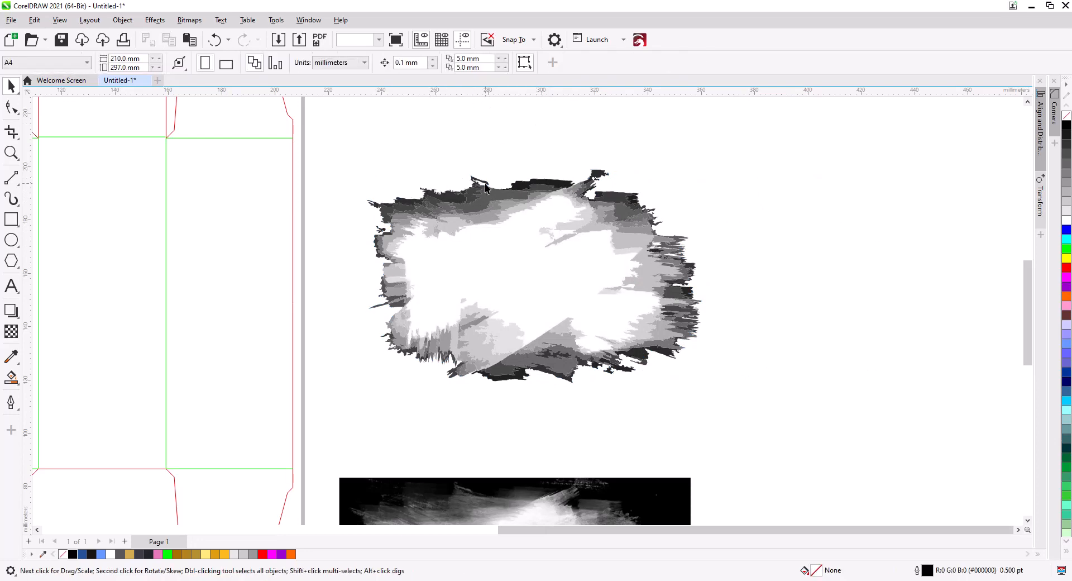
click(485, 184)
key(Delete)
click(569, 184)
key(Delete)
click(596, 174)
key(Delete)
click(634, 198)
key(Delete)
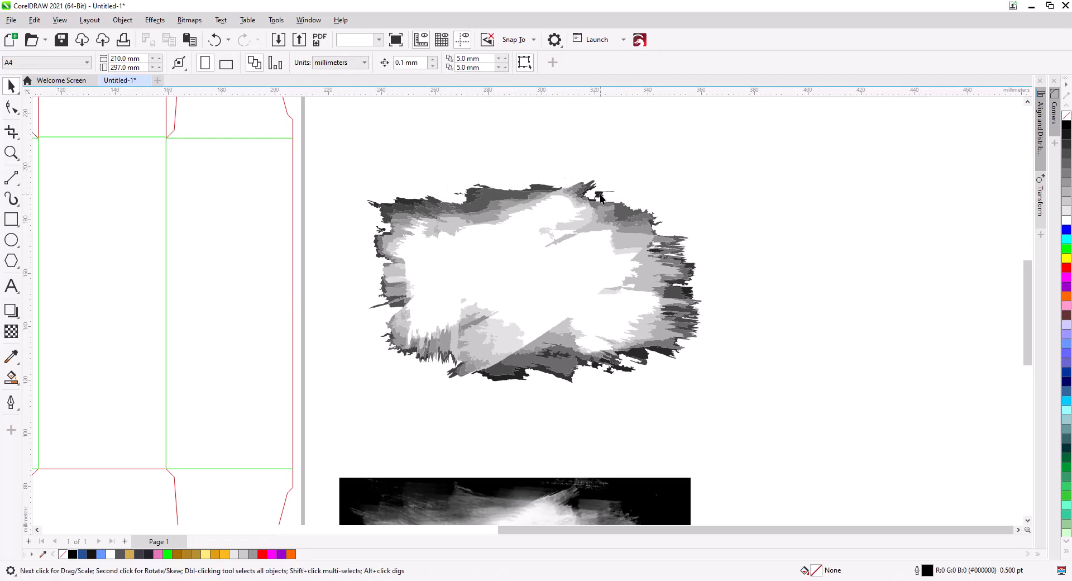
Delete the stray dark fragments along the left and lower edges of the brush-stroke trace.
click(373, 305)
key(Delete)
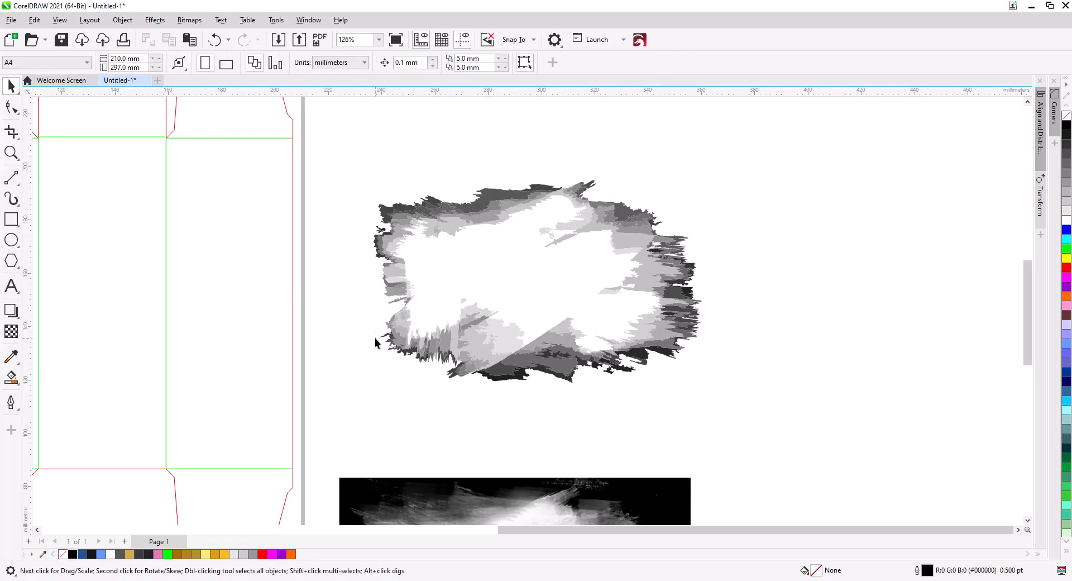
click(384, 337)
key(Delete)
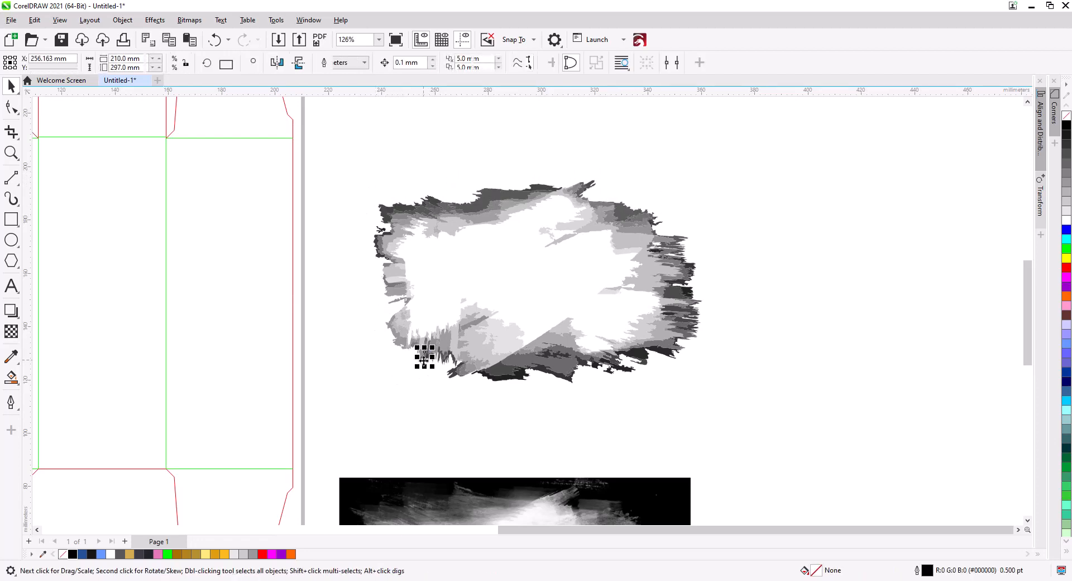
key(Delete)
click(597, 365)
key(Delete)
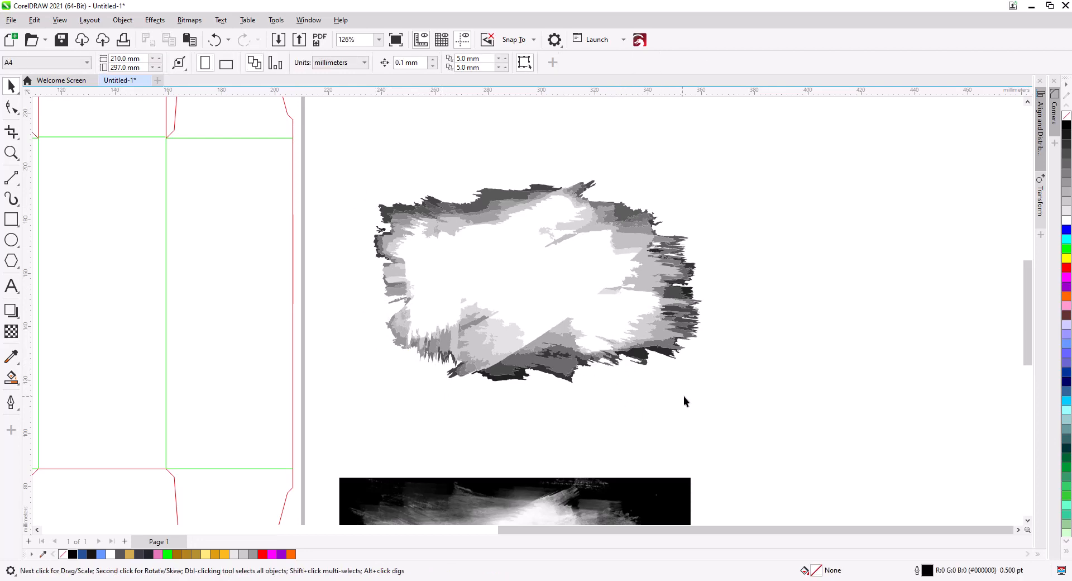
drag(334, 199, 334, 199)
click(350, 233)
click(380, 230)
key(Delete)
Select all remaining traced pieces and create a Boundary outline around them.
drag(350, 161, 776, 407)
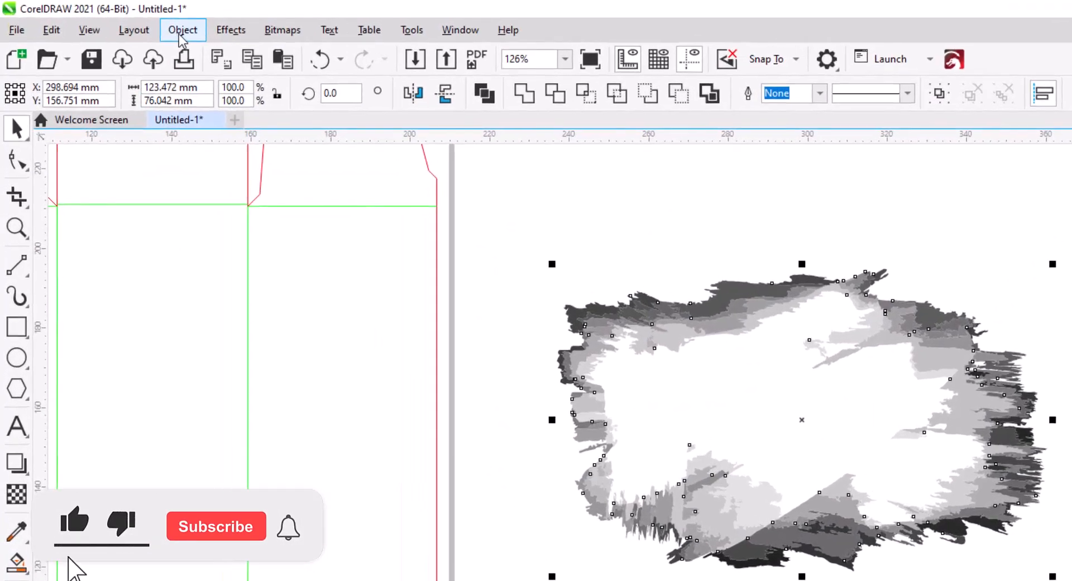
click(179, 35)
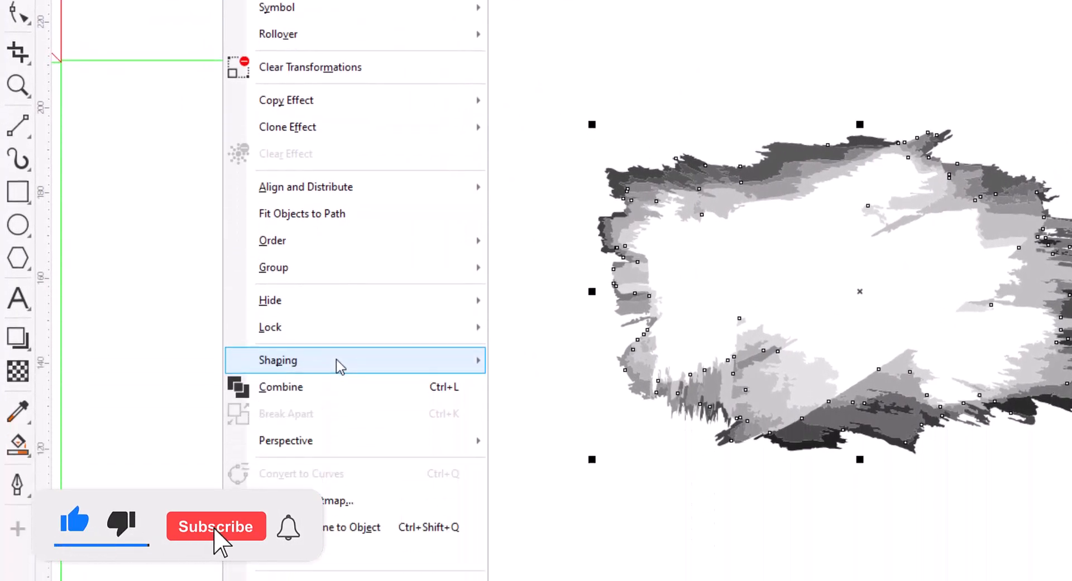
mouse_move(315, 487)
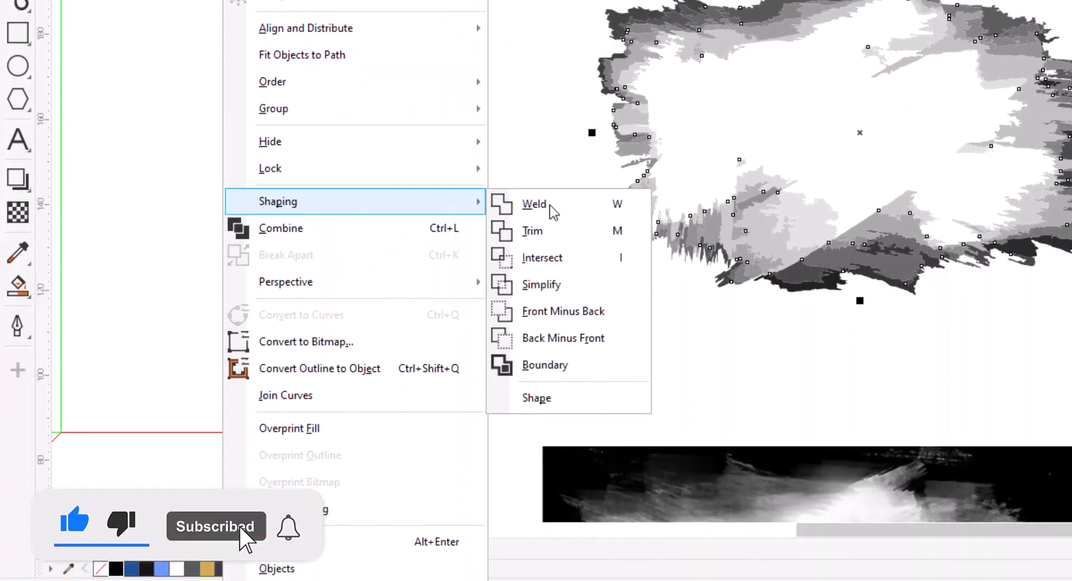
click(591, 371)
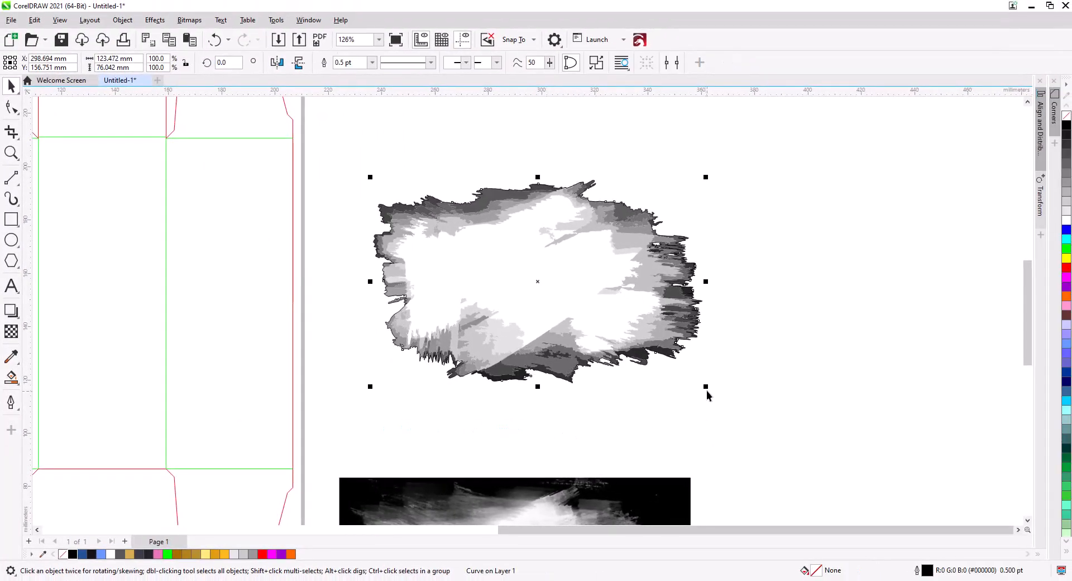
Scale the boundary outline to 118% about its centre and move it off the trace onto the box template.
drag(707, 394, 746, 410)
click(728, 333)
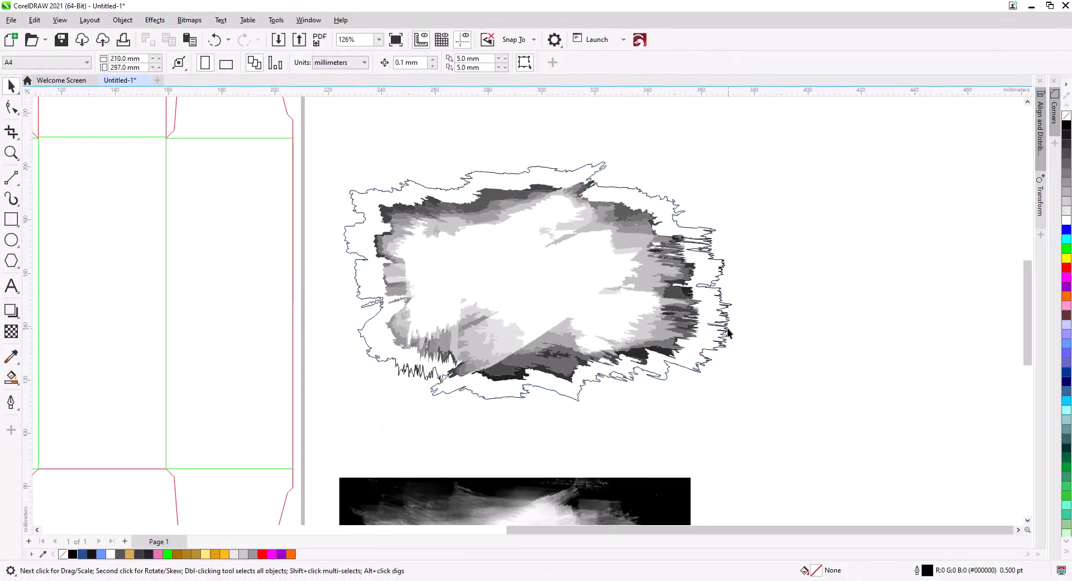
drag(726, 326, 355, 321)
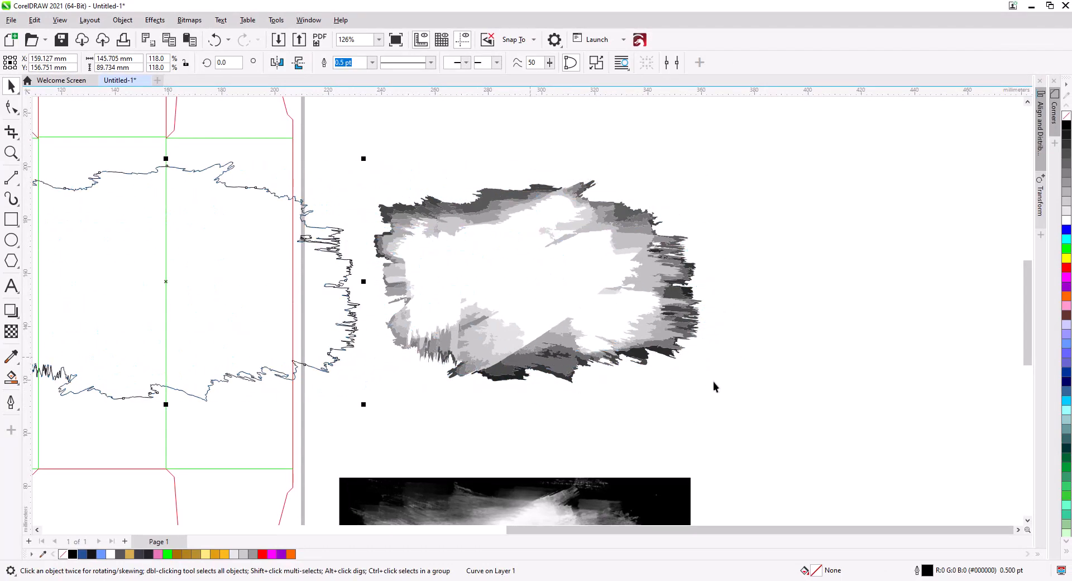
Delete the grey traced pieces and give the boundary shape a black fill with no outline.
drag(348, 196, 318, 140)
key(Delete)
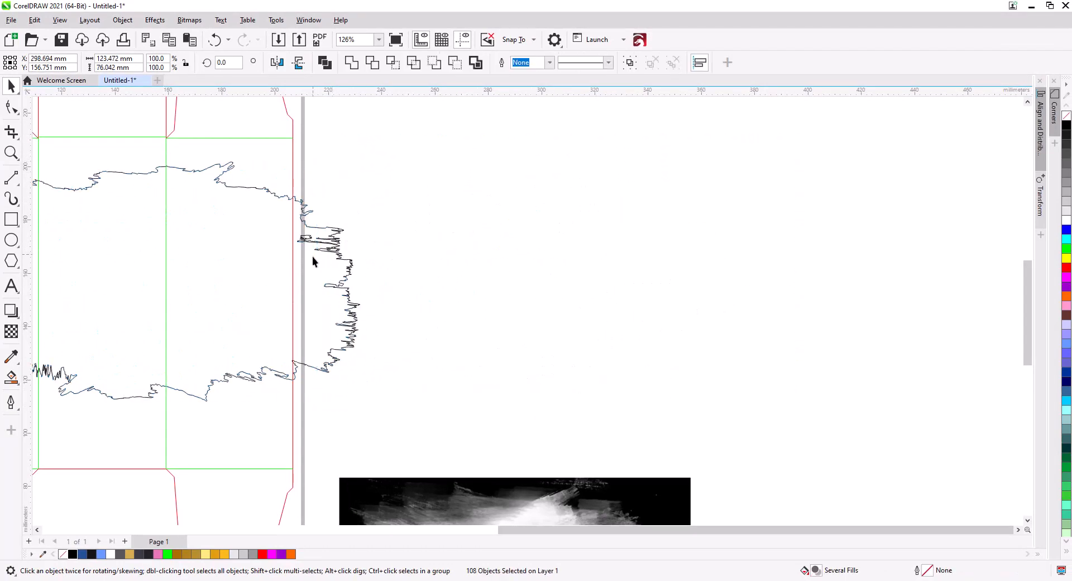
click(1065, 125)
right_click(1065, 115)
Place the black brush shape across the upper part of the box template and stretch it to about 240 mm wide.
scroll(489, 294, down, 1)
drag(476, 322, 726, 337)
drag(661, 337, 682, 186)
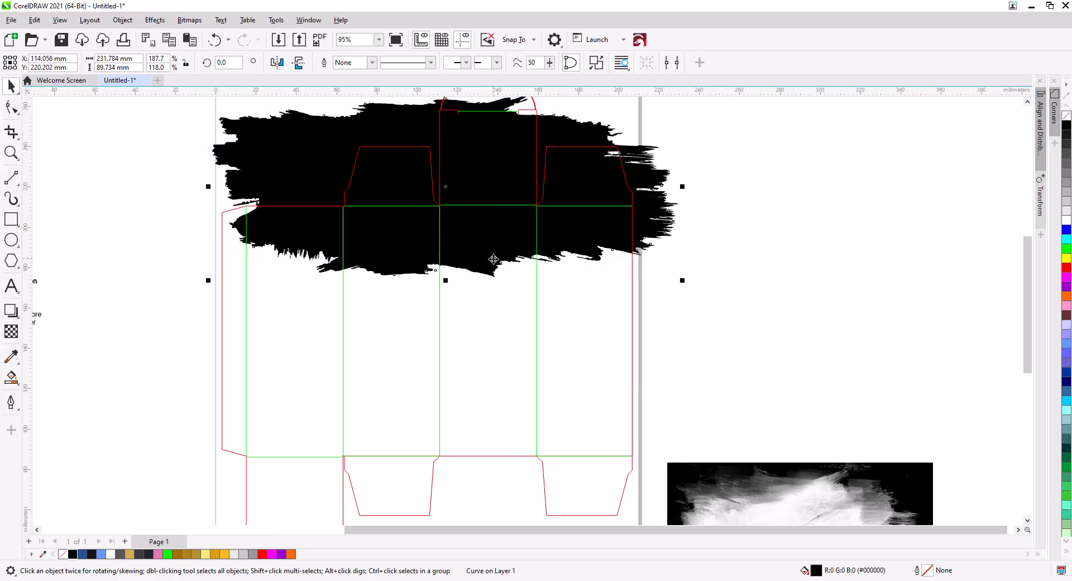
drag(491, 264, 489, 270)
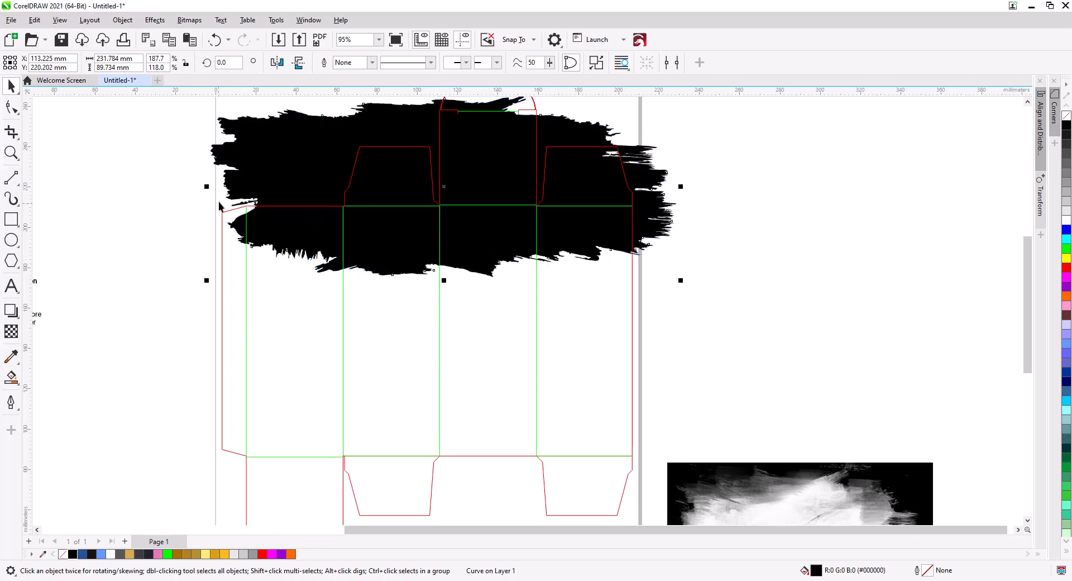
drag(208, 187, 191, 186)
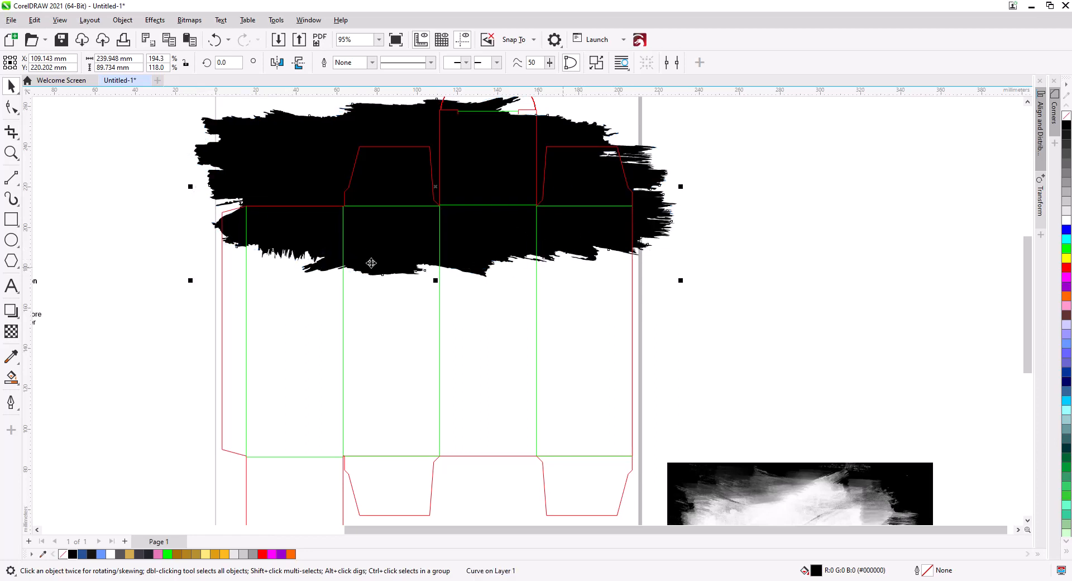
Move the black brush shape off the box template to the empty area at its upper left.
click(712, 332)
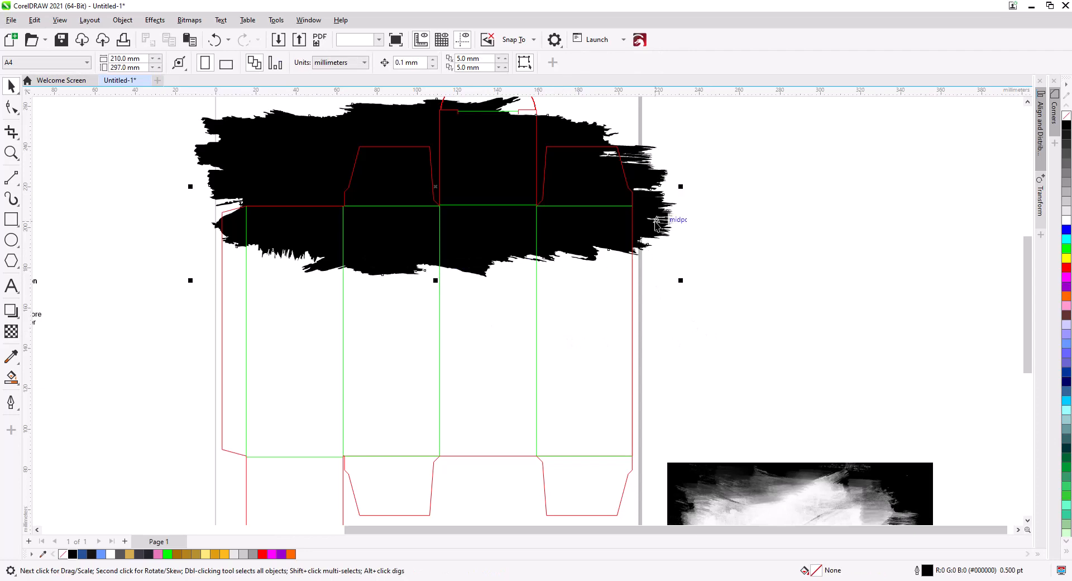
click(645, 229)
drag(647, 229, 646, 151)
scroll(613, 273, down, 1)
drag(613, 252, 613, 314)
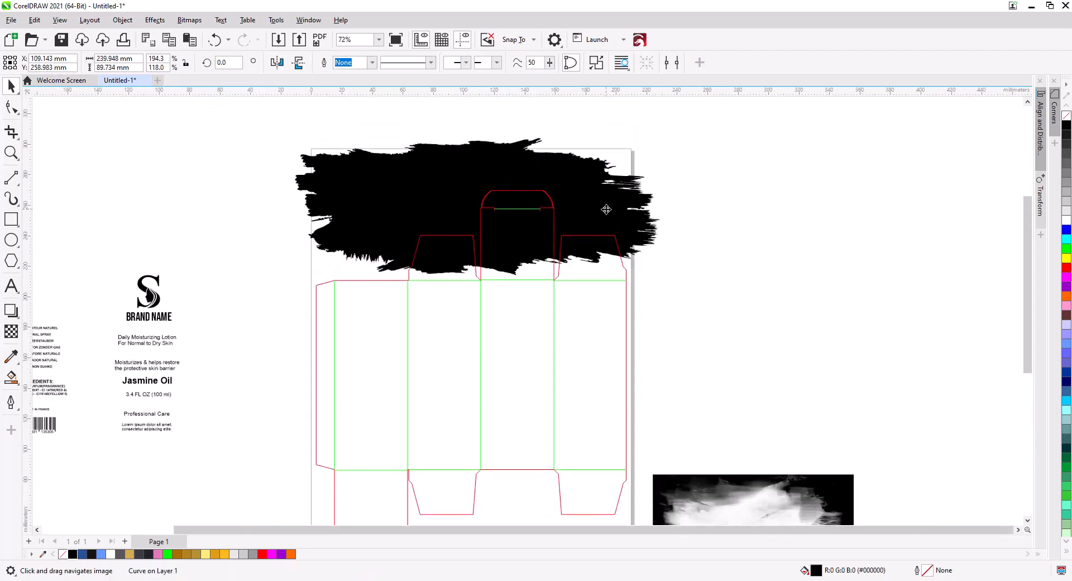
drag(606, 209, 325, 188)
drag(481, 311, 466, 223)
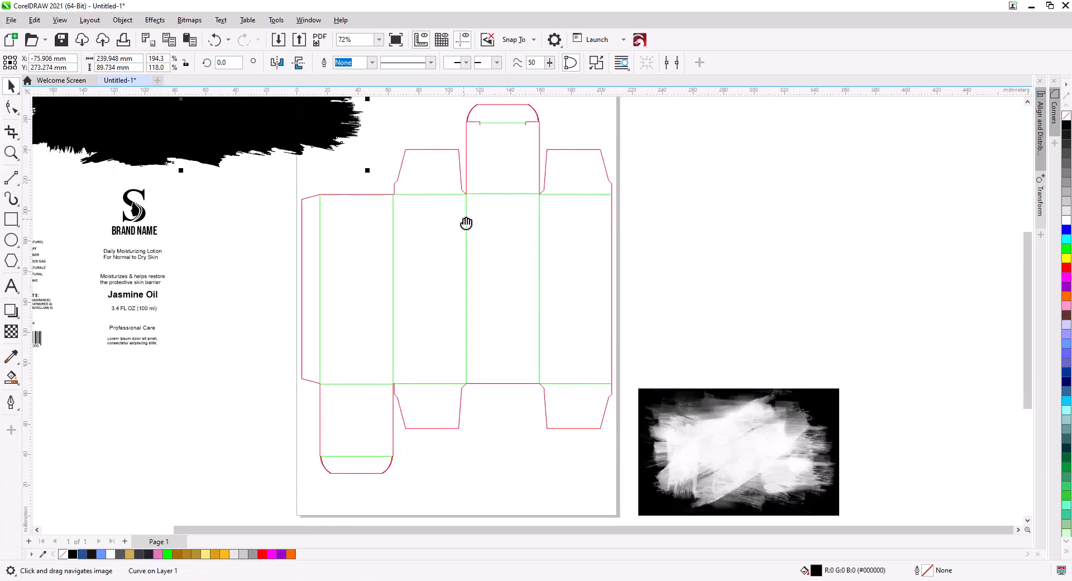
Smart-fill the four main box panels plus the top and bottom lid panels with blue (#215197).
click(11, 377)
click(559, 327)
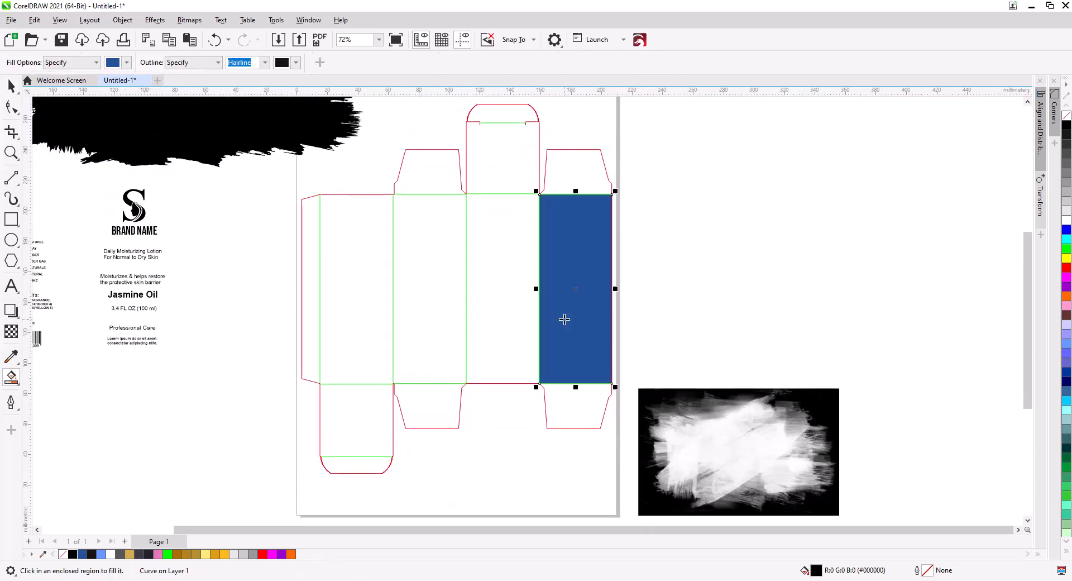
click(497, 331)
click(431, 323)
click(366, 306)
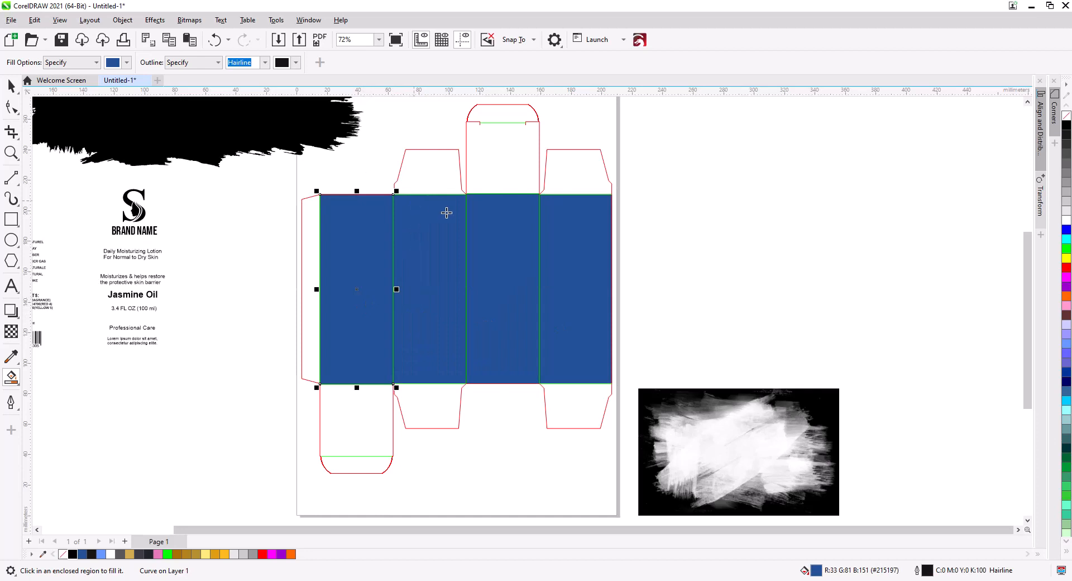
click(499, 174)
click(366, 411)
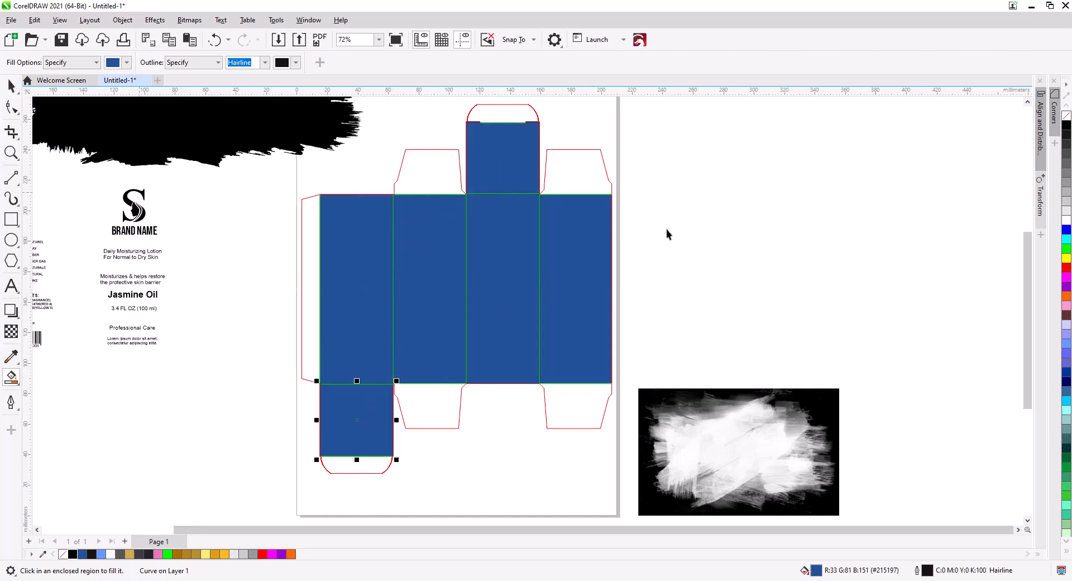
Select all six blue panels, copy and paste them in place, and weld the pasted set into one shape.
key(space)
click(576, 253)
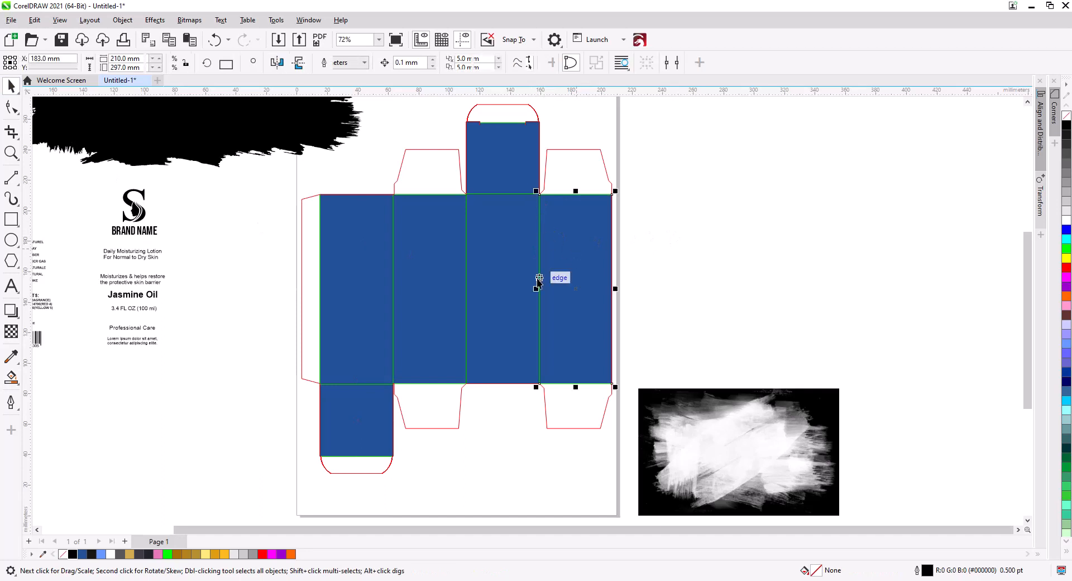
shift+click(506, 274)
shift+click(418, 270)
shift+click(353, 275)
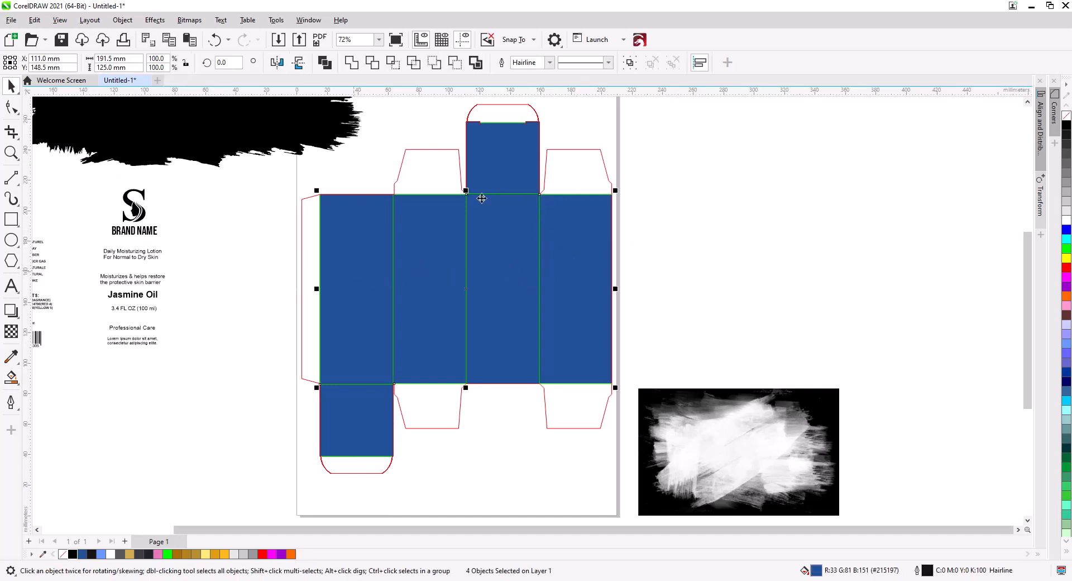
shift+click(486, 176)
shift+click(378, 410)
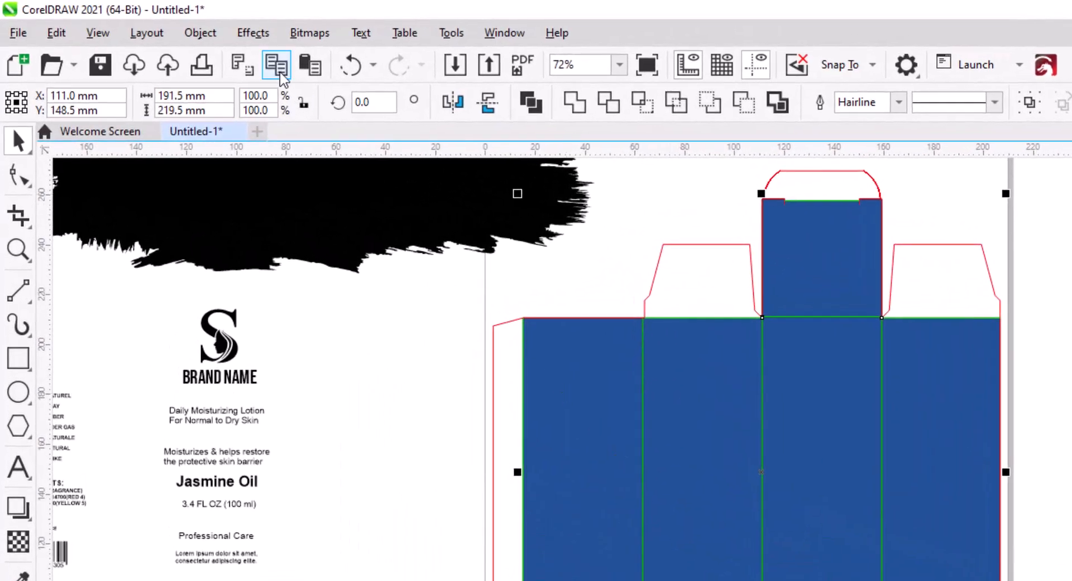
click(279, 65)
click(310, 66)
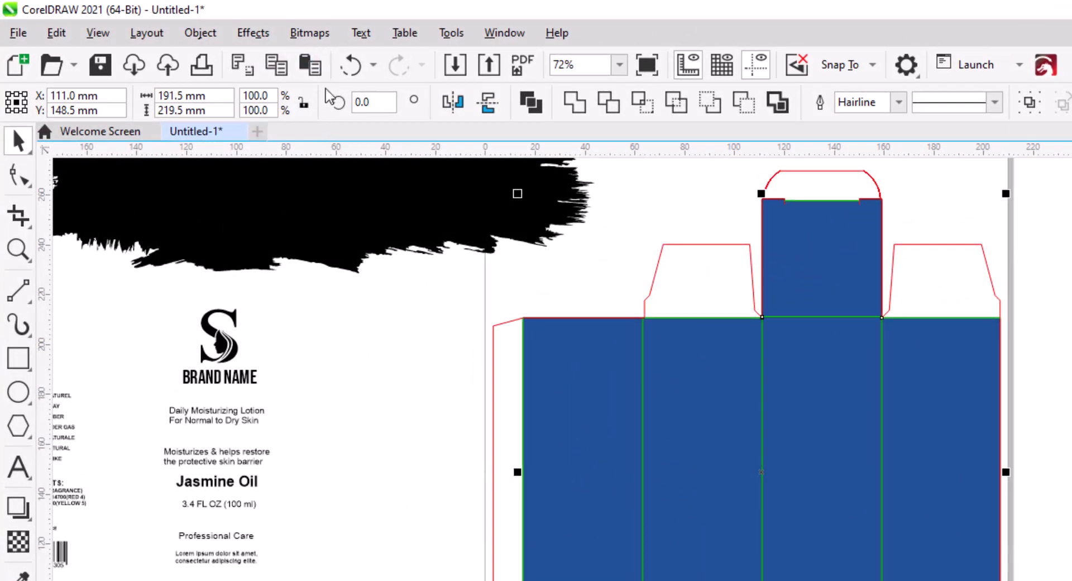
click(576, 102)
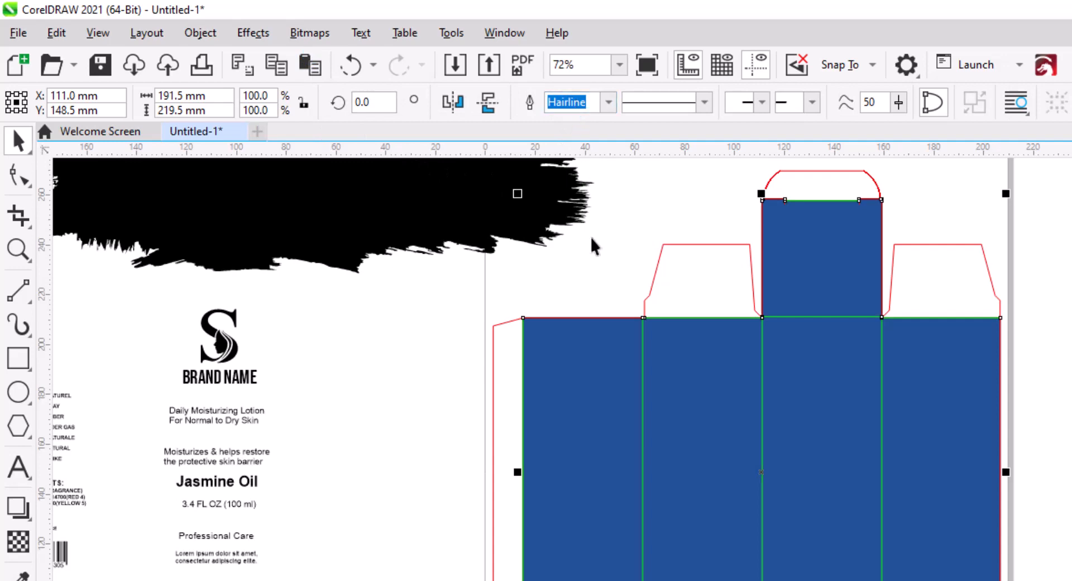
Move the black brush shape back over the upper part of the box and PowerClip it inside the welded blue shape.
click(377, 226)
mouse_move(359, 277)
mouse_down()
mouse_move(857, 375)
mouse_move(762, 380)
mouse_move(777, 375)
mouse_up()
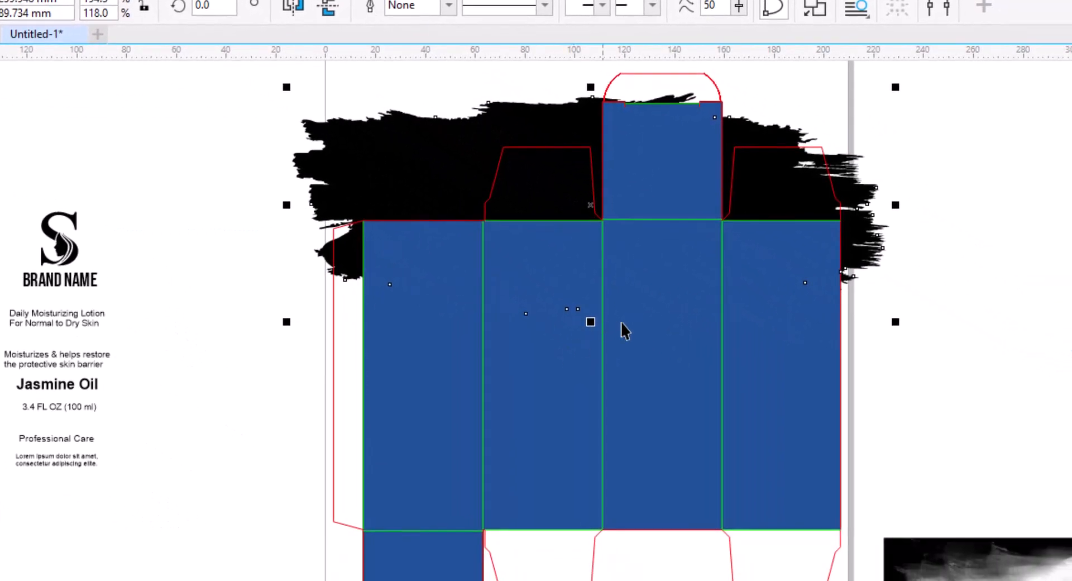
right_click(431, 154)
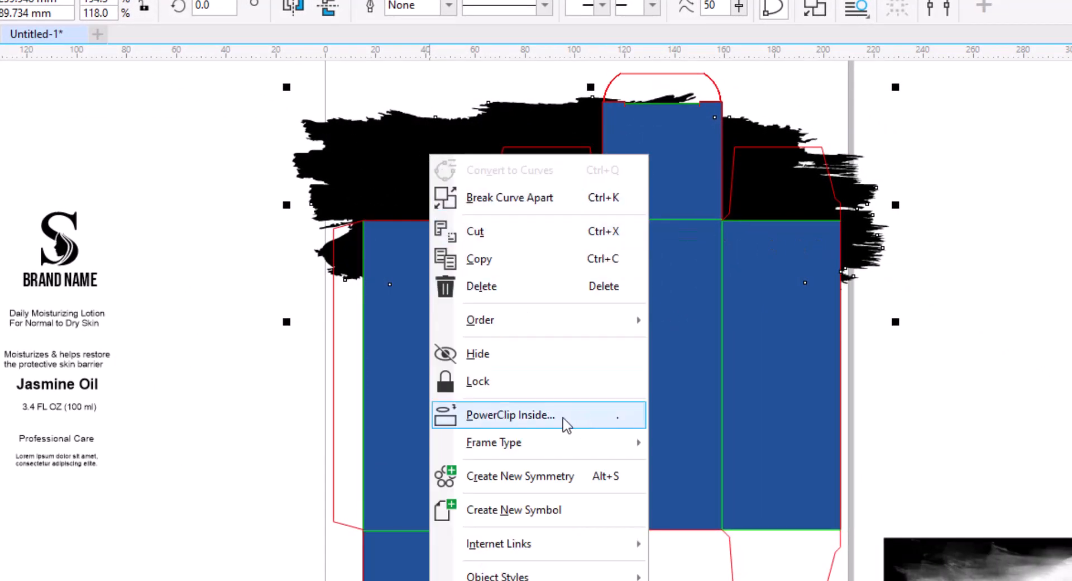
click(563, 419)
click(414, 422)
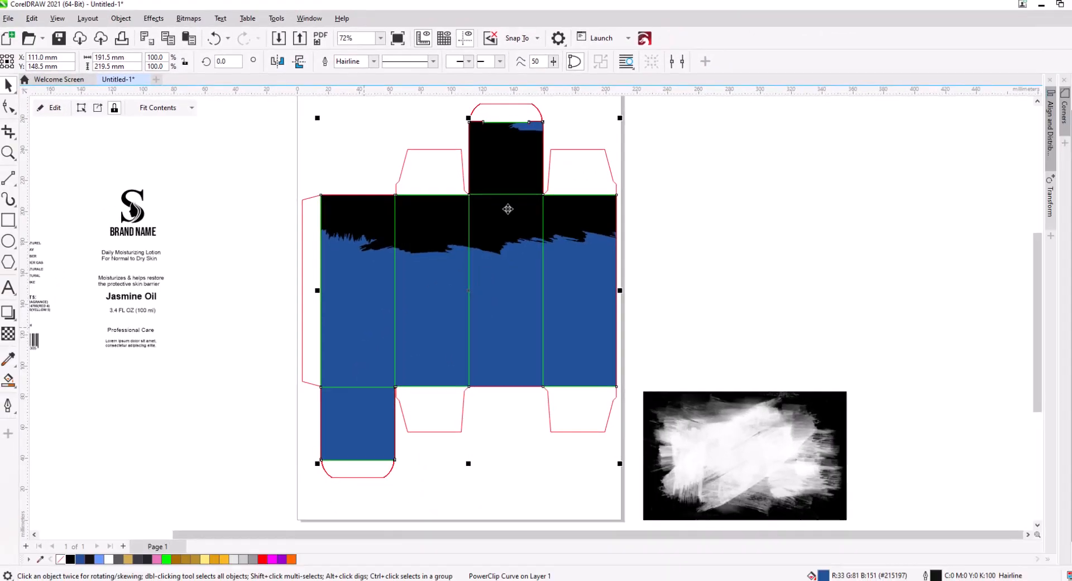
click(839, 296)
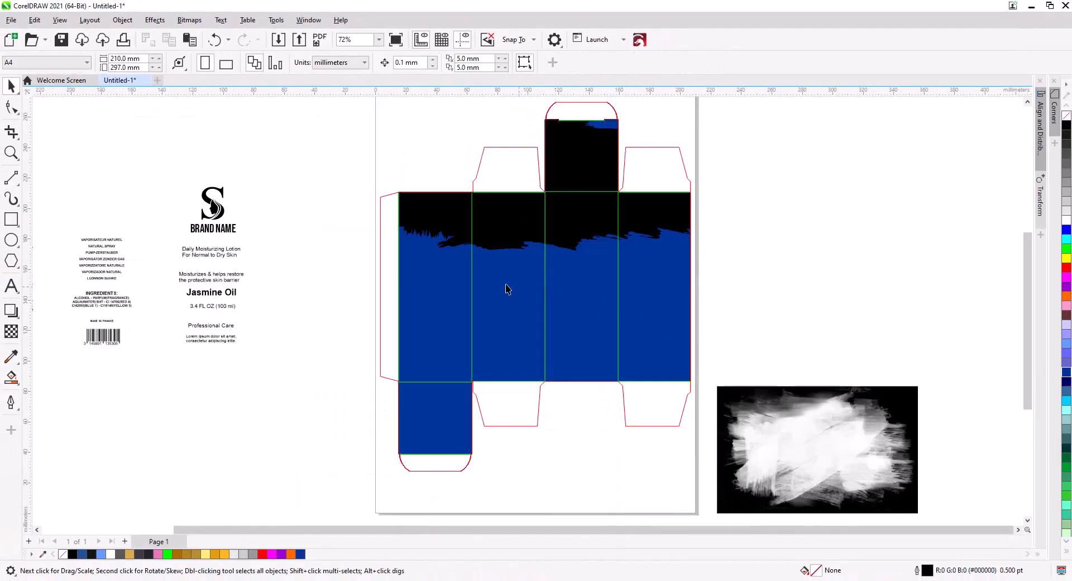
Copy the brand logo and Jasmine Oil text block onto the third main box panel and fill the copy white.
drag(602, 278, 533, 288)
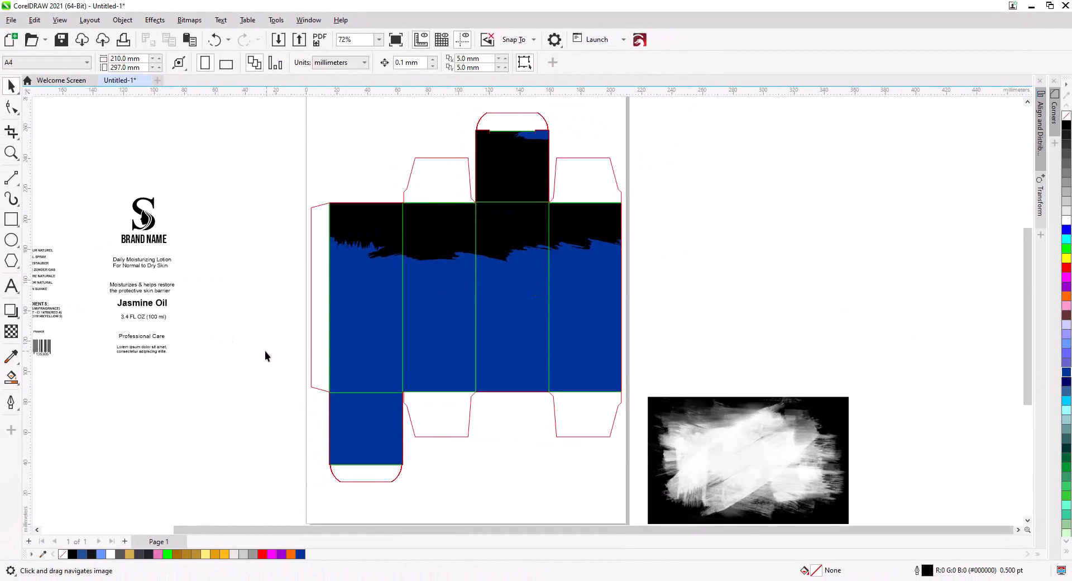
drag(227, 370, 515, 244)
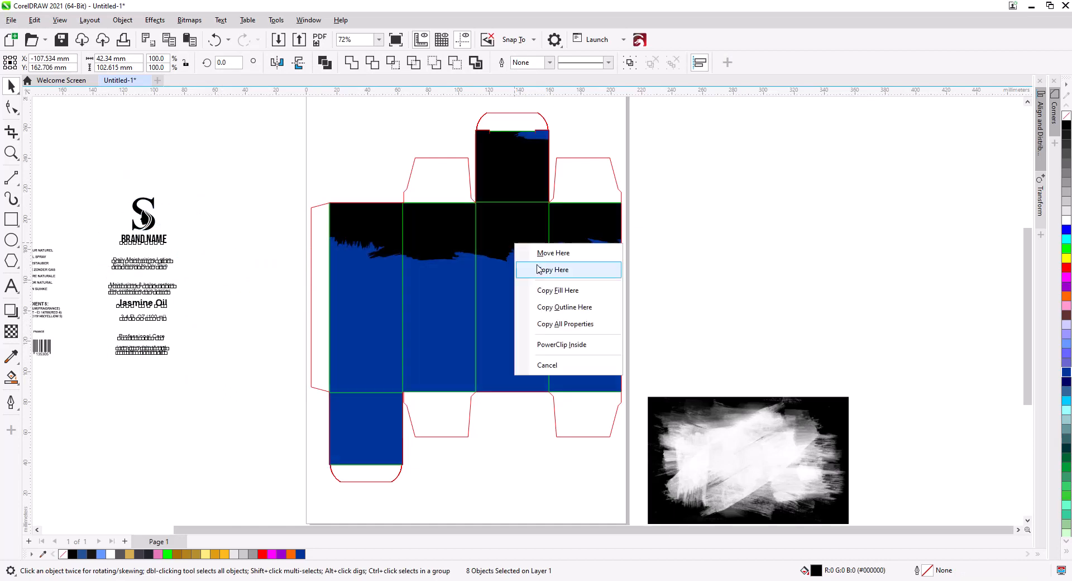
click(551, 270)
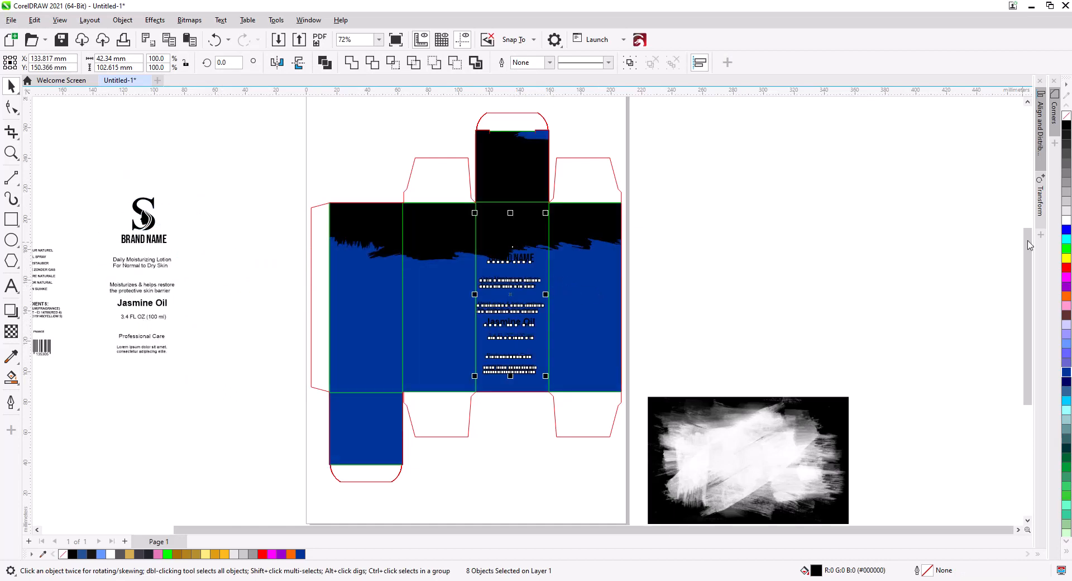
click(1066, 221)
click(787, 254)
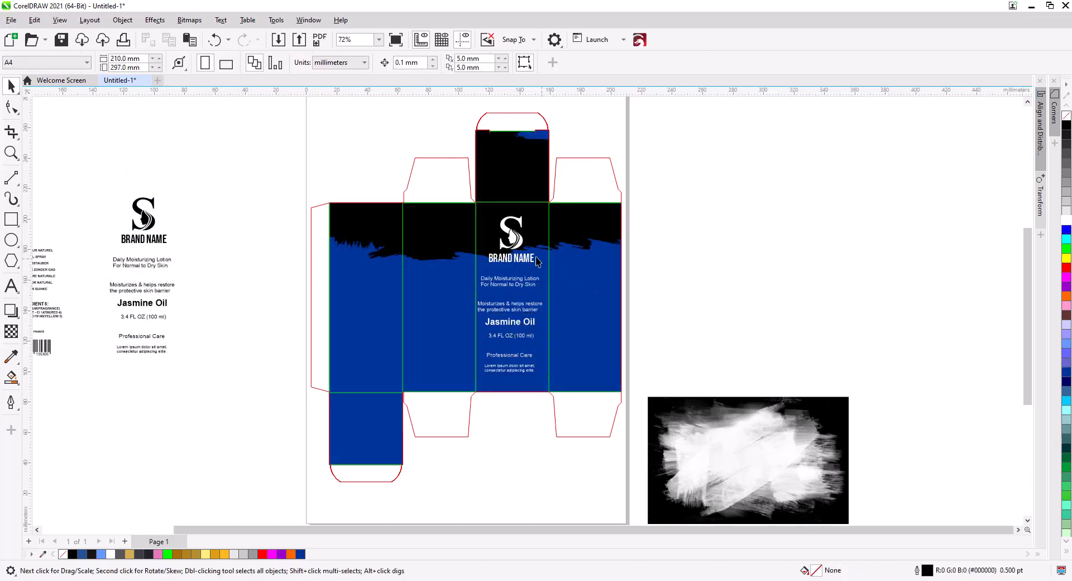
Copy the white S logo from the third main panel to the blank area above the box and fill it black.
scroll(517, 246, up, 5)
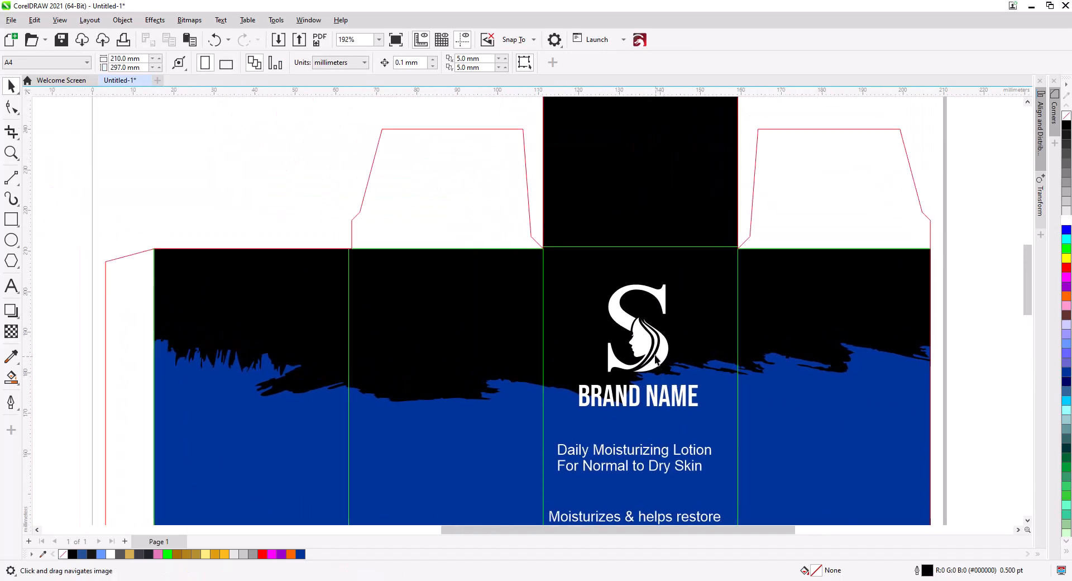
click(657, 359)
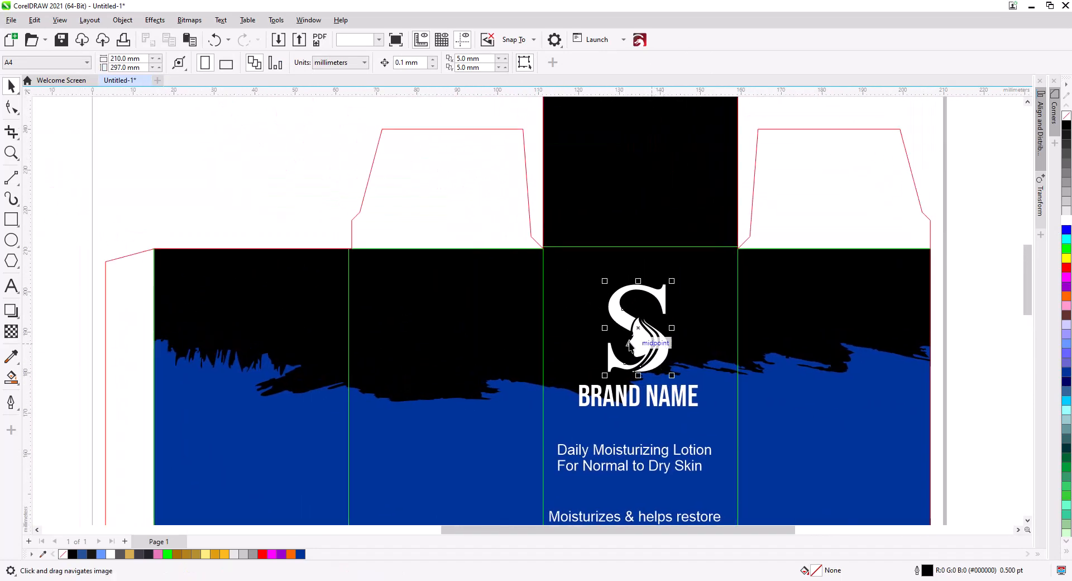
drag(657, 359, 438, 315)
click(1066, 125)
Break the black logo copy apart and delete the upper S stroke and the outermost curve behind the hair.
scroll(394, 231, up, 2)
scroll(438, 316, up, 3)
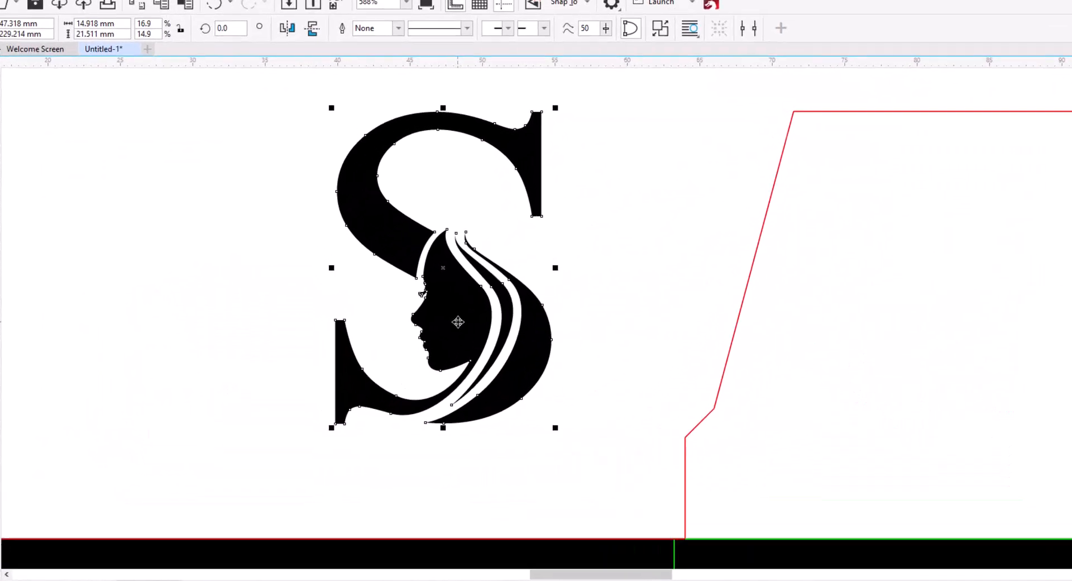
right_click(429, 313)
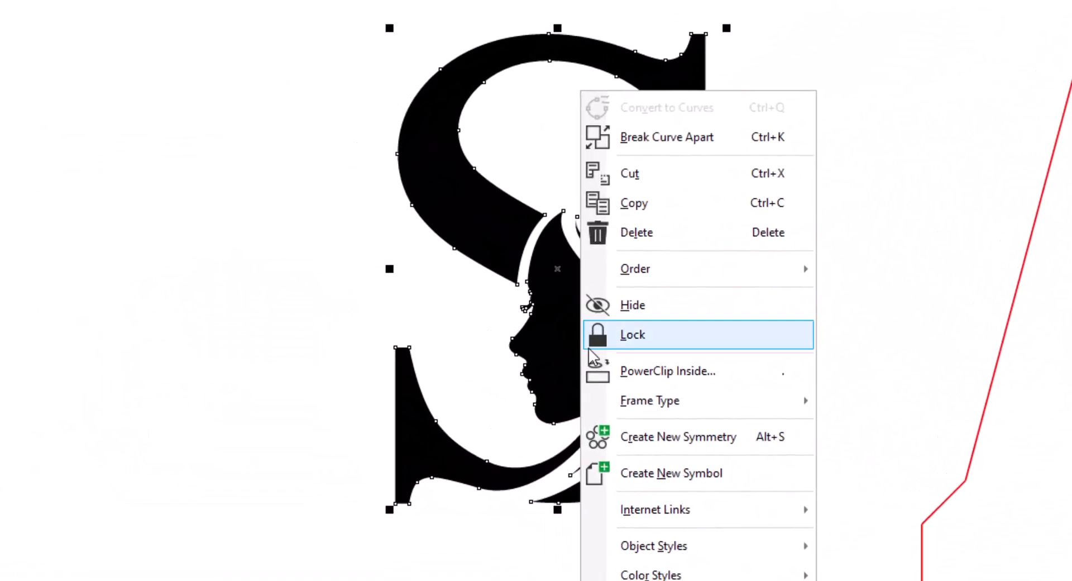
click(627, 143)
click(820, 224)
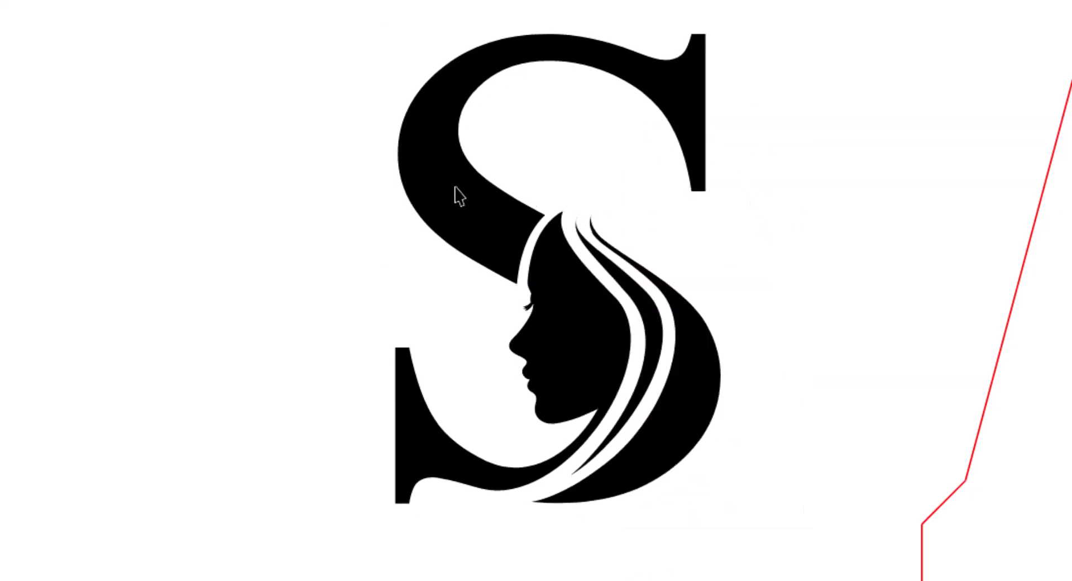
click(463, 199)
key(Delete)
click(682, 331)
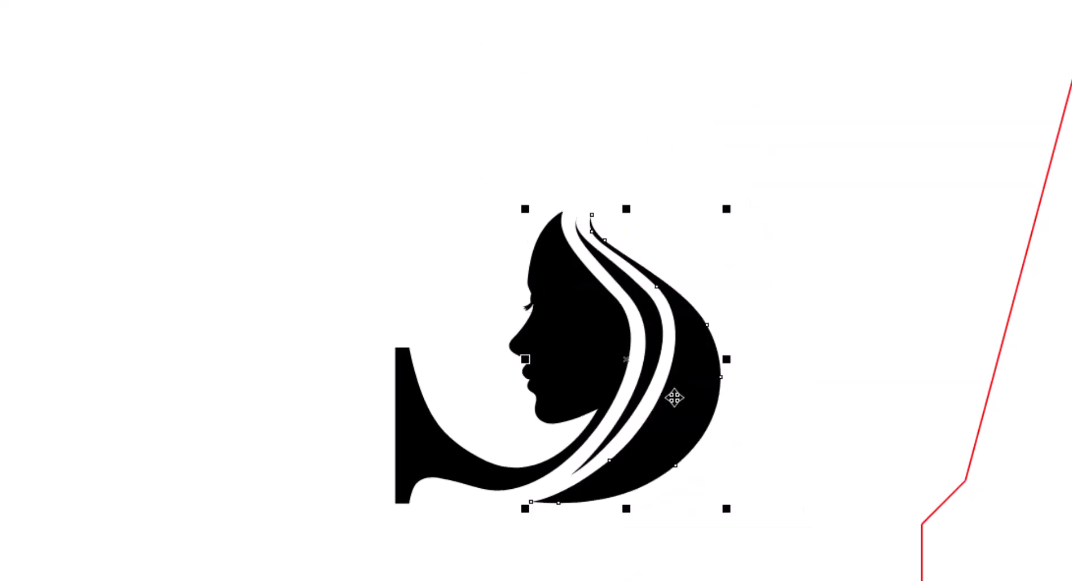
key(Delete)
Draw a cutting line about 4.2 mm long across the lower S stroke and smart-fill the face side of it blue.
click(575, 382)
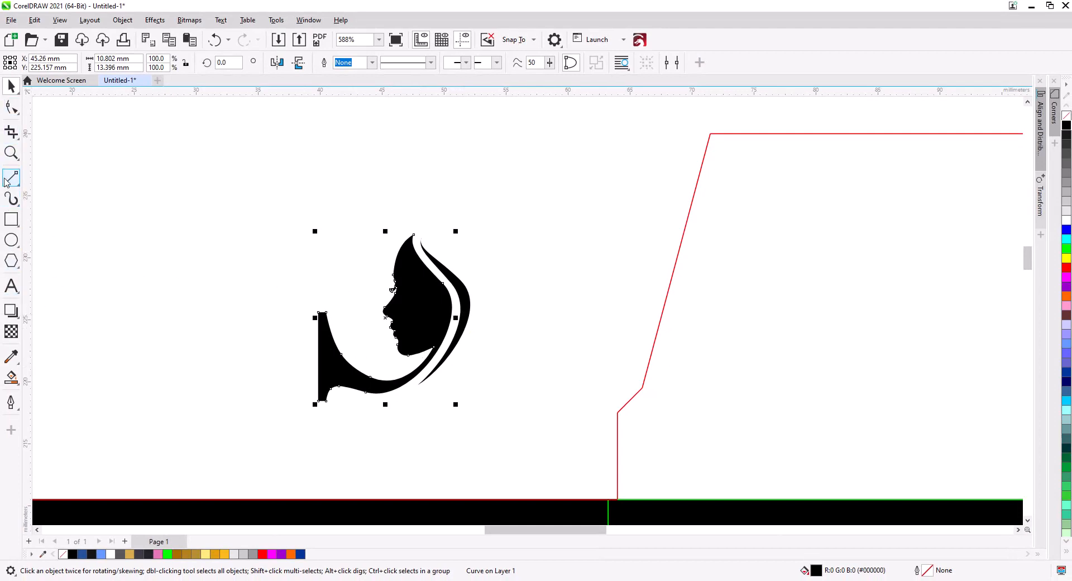
drag(394, 419, 393, 419)
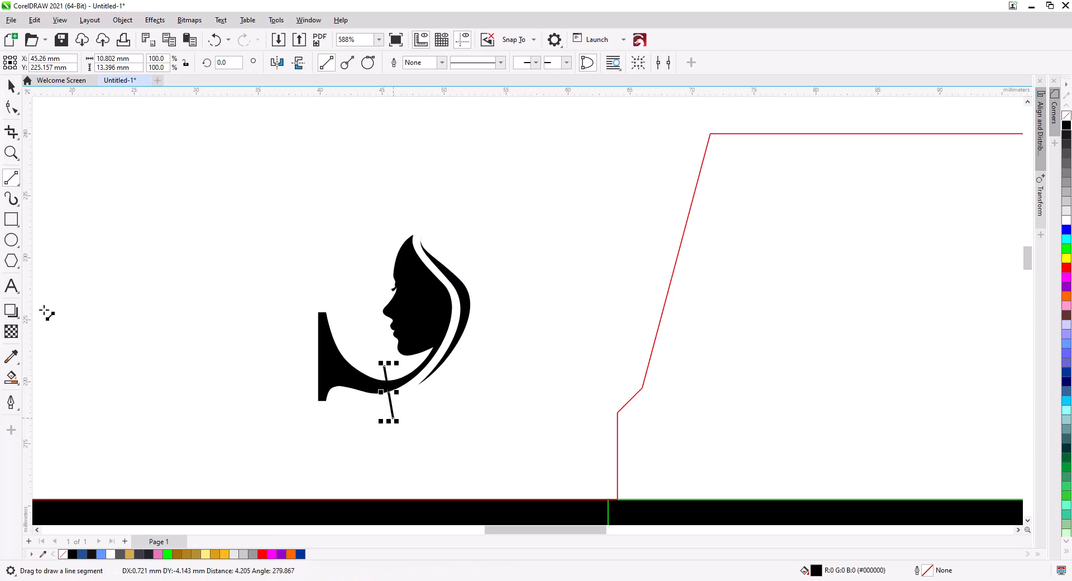
click(11, 378)
click(405, 318)
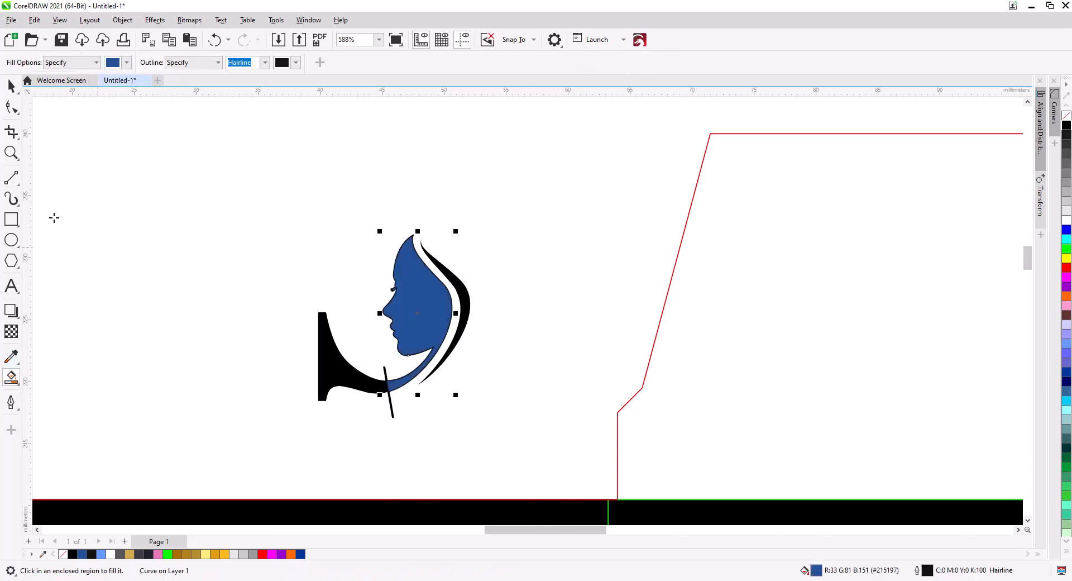
Delete the original black face-and-stroke curve and the cutting line, leaving the blue face shape and the hair strand.
click(82, 162)
click(331, 369)
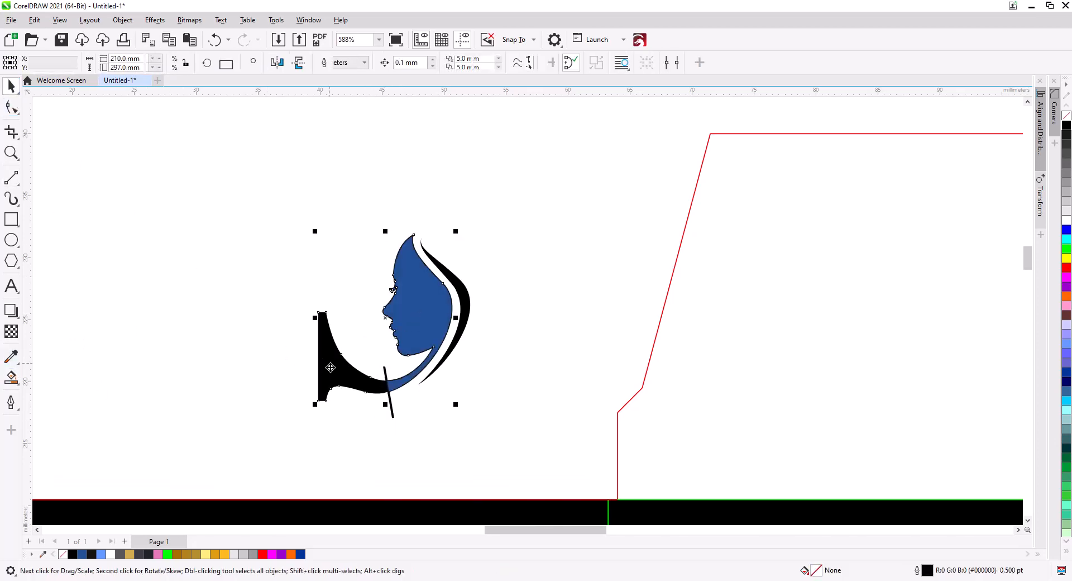
key(Delete)
drag(418, 440, 366, 372)
key(Delete)
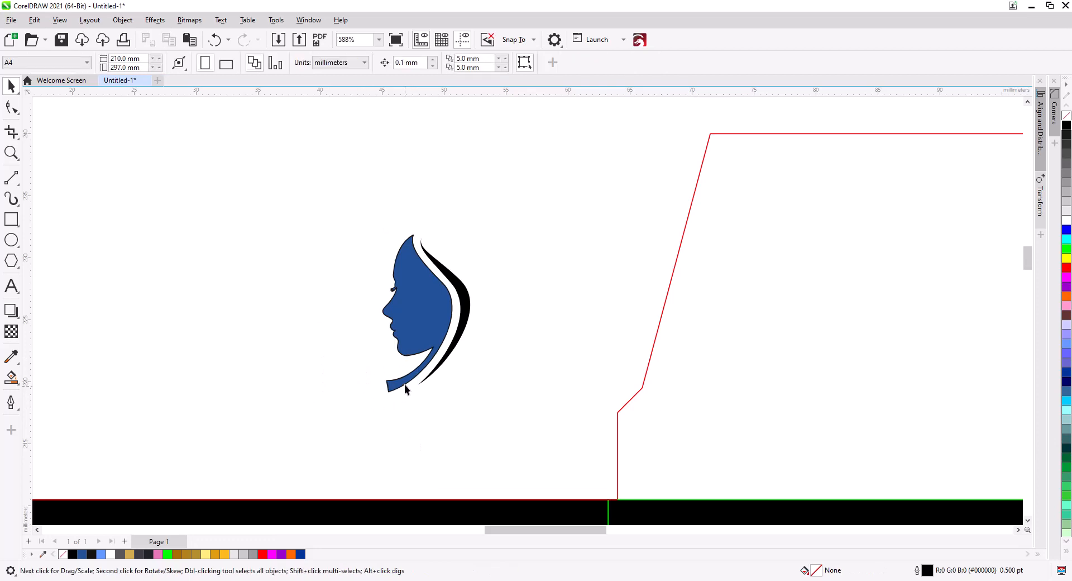
Delete a corner node at the cut end of the blue face shape and bend the tail into a tapered point.
click(404, 383)
scroll(386, 377, up, 2)
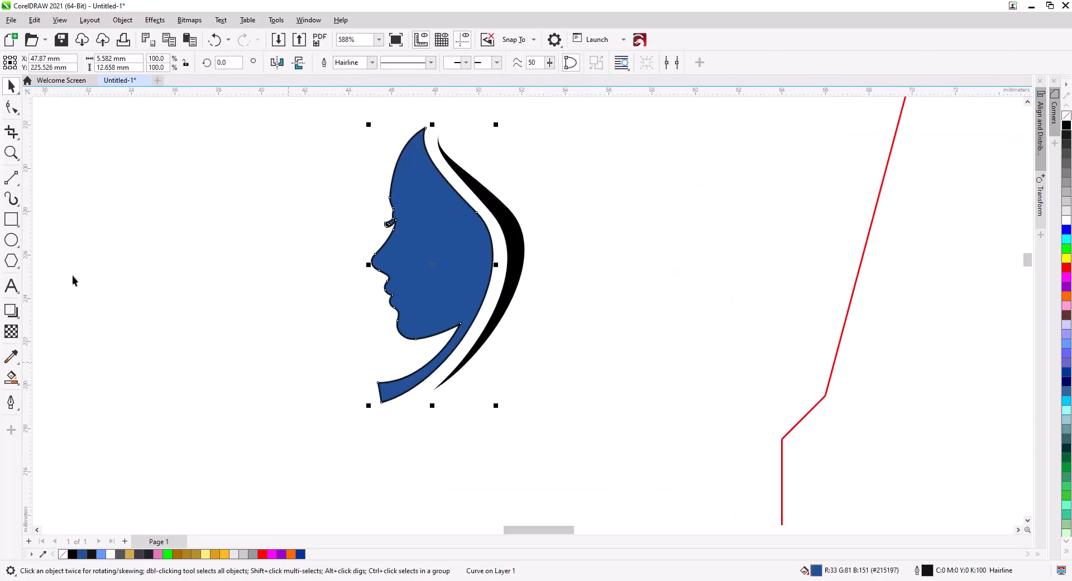
click(11, 107)
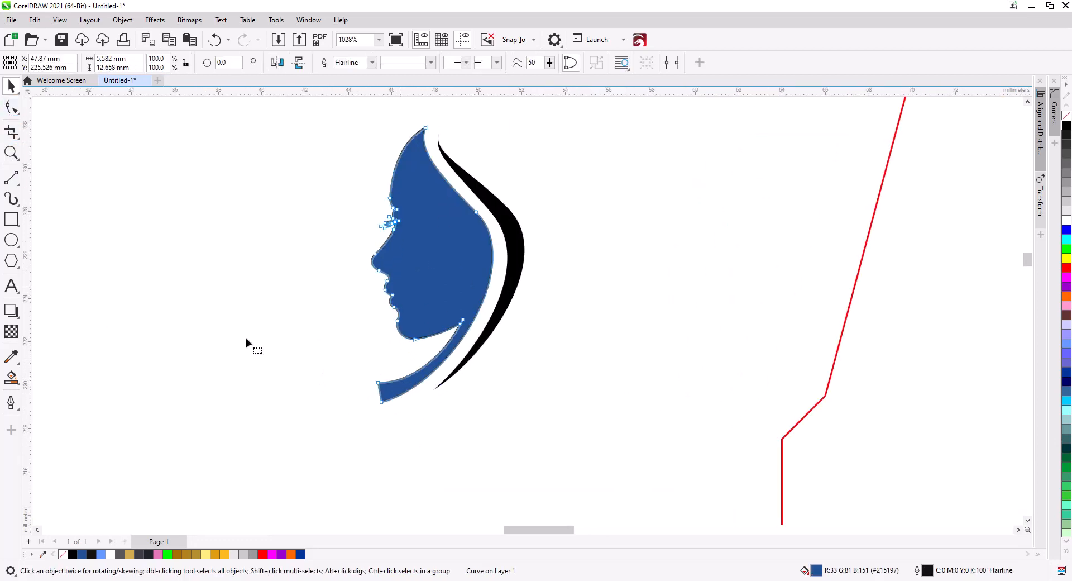
key(Delete)
click(400, 389)
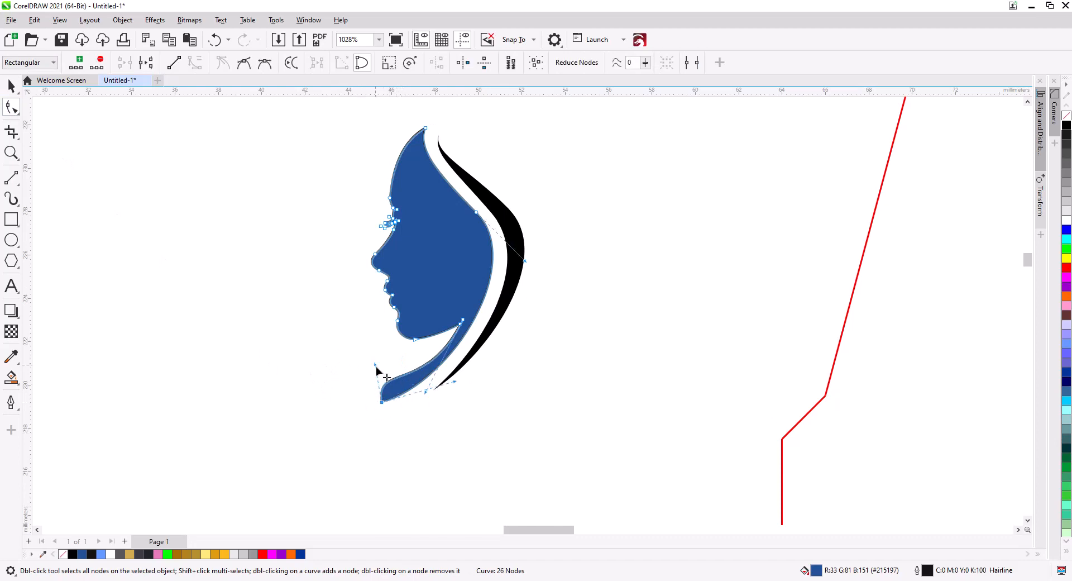
drag(385, 360, 424, 385)
key(space)
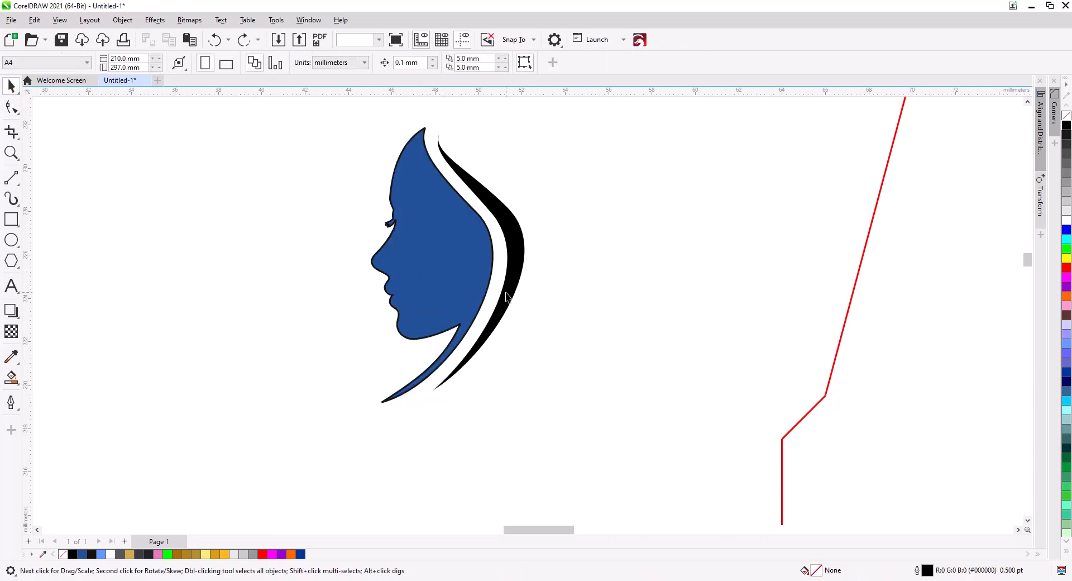
Move the black hair strand closer to the face and place a duplicate of it just outside.
click(509, 307)
drag(509, 307, 508, 310)
mouse_move(515, 263)
mouse_down()
mouse_move(507, 254)
mouse_move(506, 272)
mouse_move(527, 267)
mouse_up()
click(564, 293)
key(space)
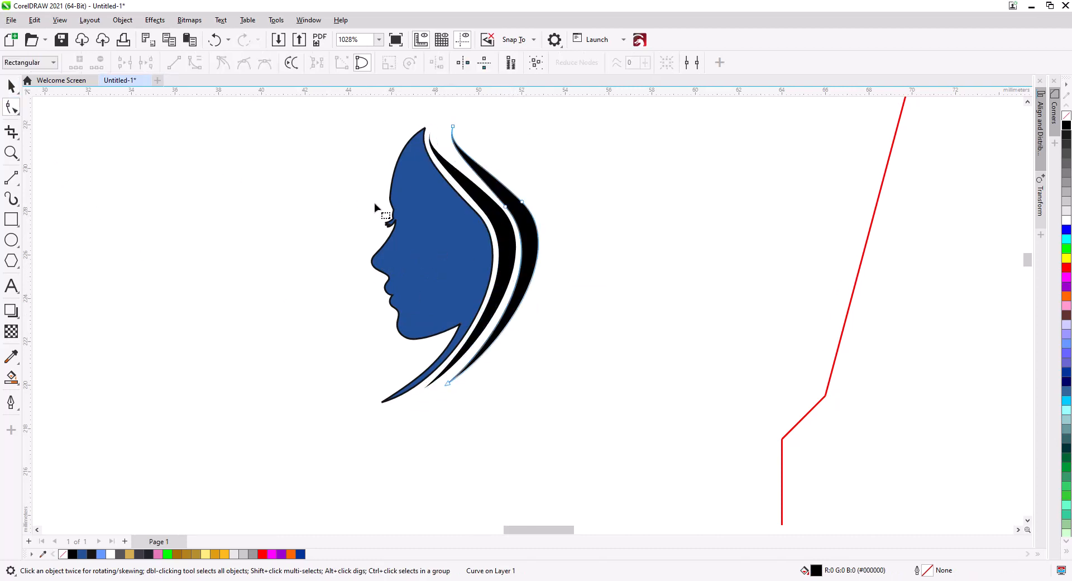
Reshape the two hair strands by repositioning their end nodes so the tips follow the contour of the face.
drag(444, 383, 438, 384)
drag(493, 297, 525, 392)
scroll(490, 268, up, 2)
click(479, 167)
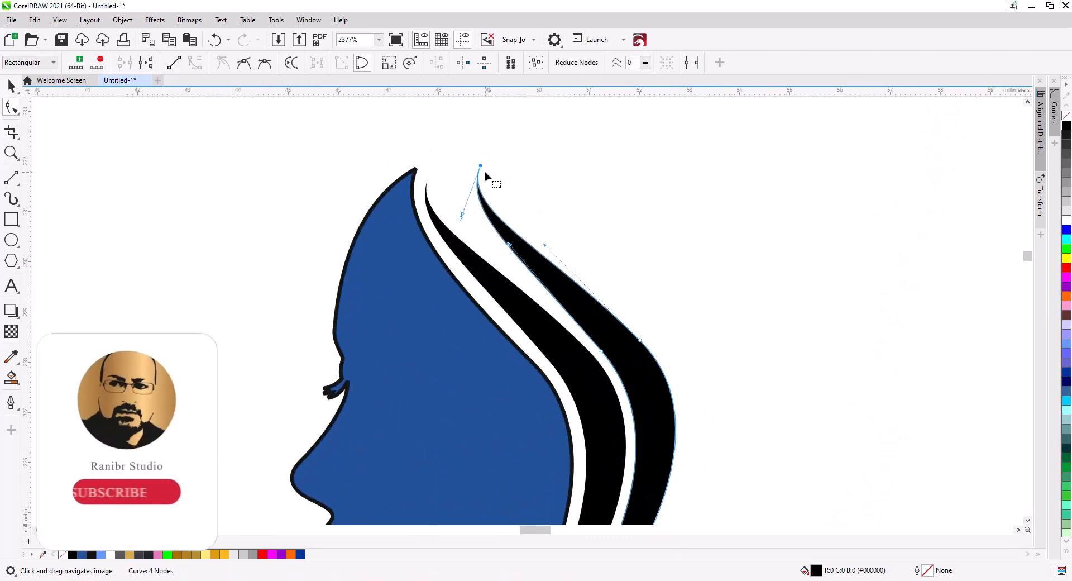
drag(479, 166, 440, 167)
click(431, 179)
click(481, 205)
drag(488, 192, 465, 164)
click(444, 196)
click(440, 167)
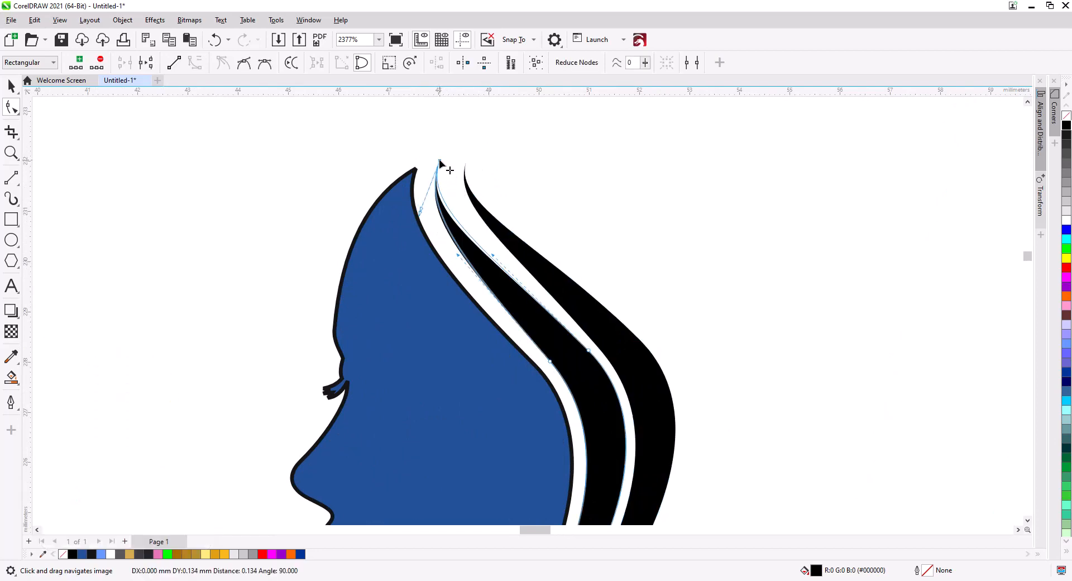
Refine the bend of the outer hair strand and move the strand closer to the inner one.
scroll(473, 327, down, 1)
scroll(488, 341, down, 1)
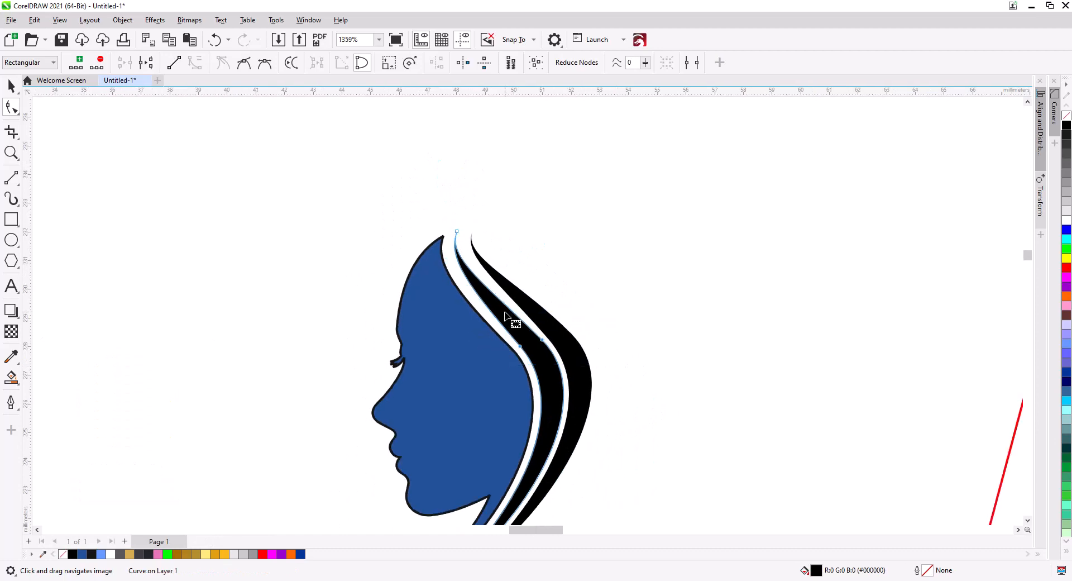
drag(542, 344, 579, 337)
click(581, 366)
click(12, 87)
click(328, 332)
drag(328, 332, 309, 230)
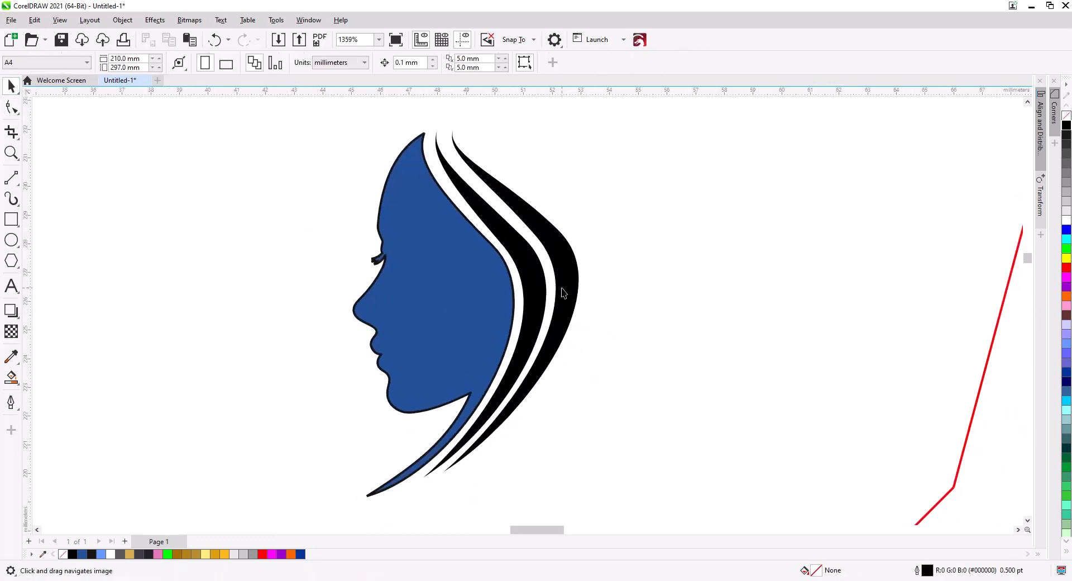
drag(562, 290, 556, 289)
key(Right)
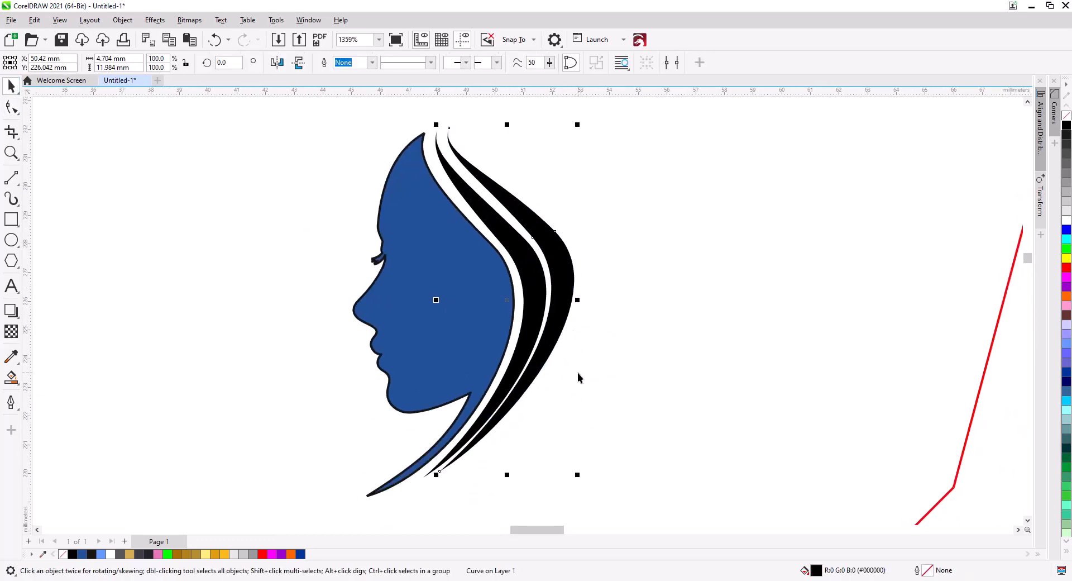
Extend the inner strand's lower tip and adjust the curve of the face's tail to even out the gaps.
click(11, 107)
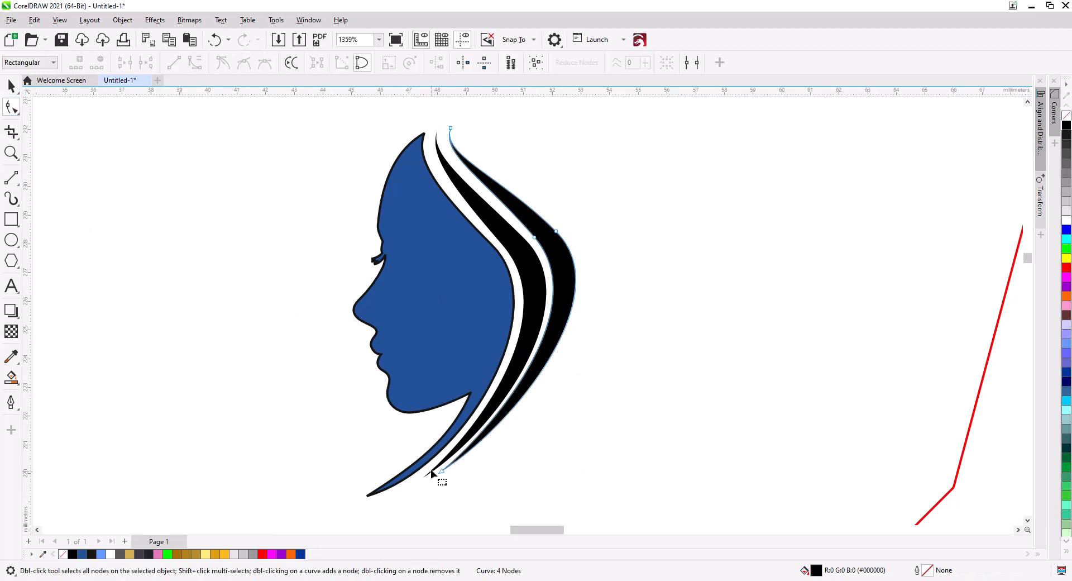
click(422, 478)
click(397, 481)
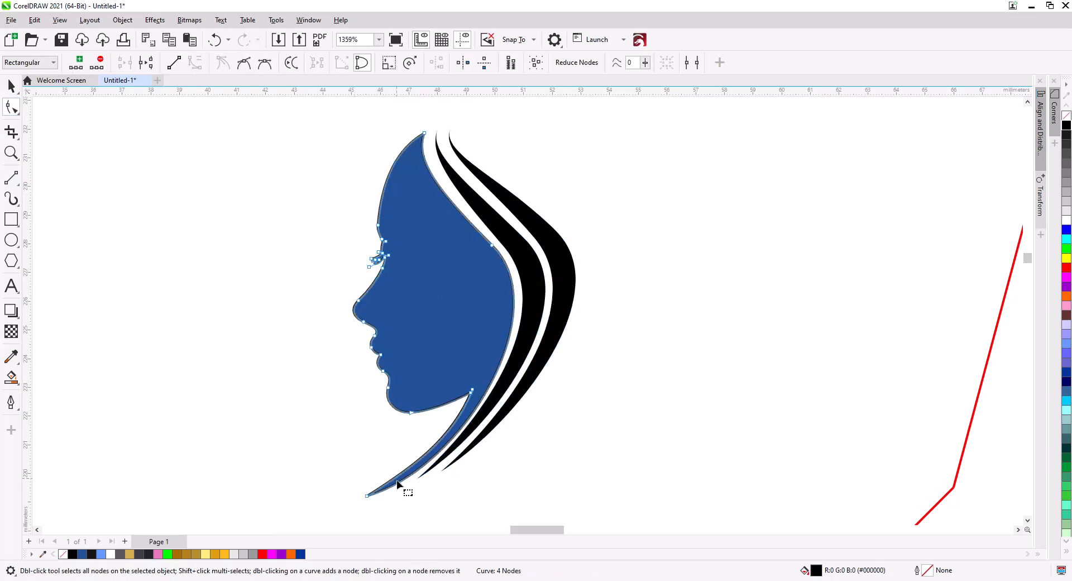
drag(410, 475, 419, 470)
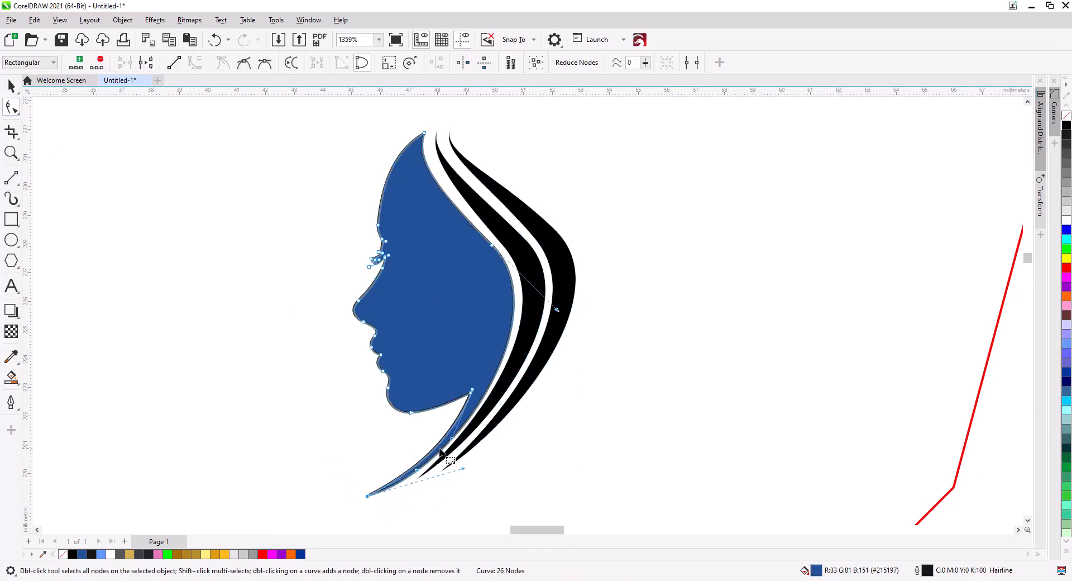
drag(451, 439, 447, 445)
click(10, 86)
click(325, 390)
Combine the face and both hair strands into one curve with a black fill and no outline.
scroll(326, 390, down, 2)
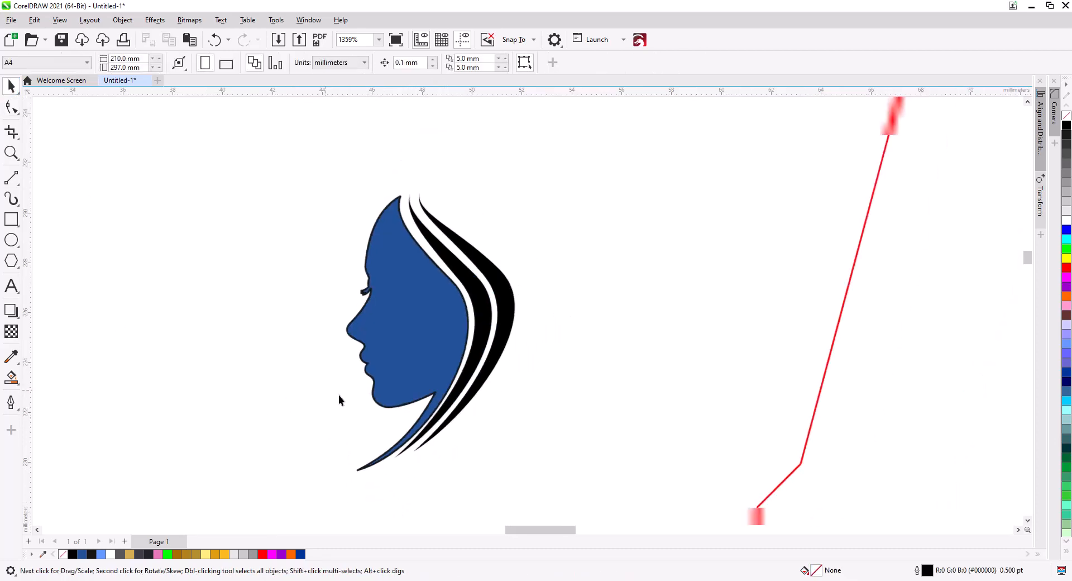
scroll(339, 400, down, 2)
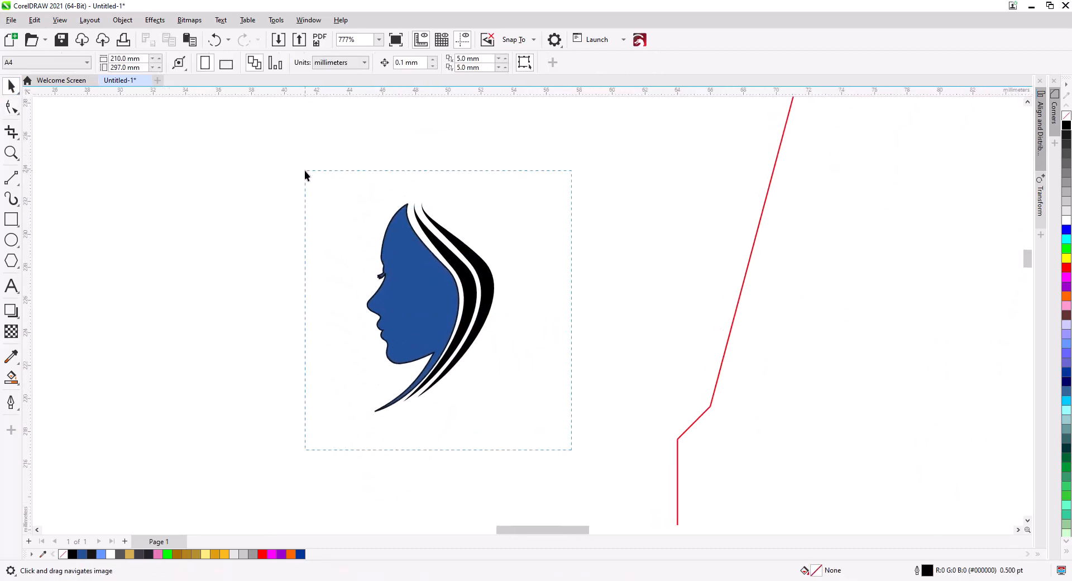
drag(305, 171, 333, 159)
click(325, 62)
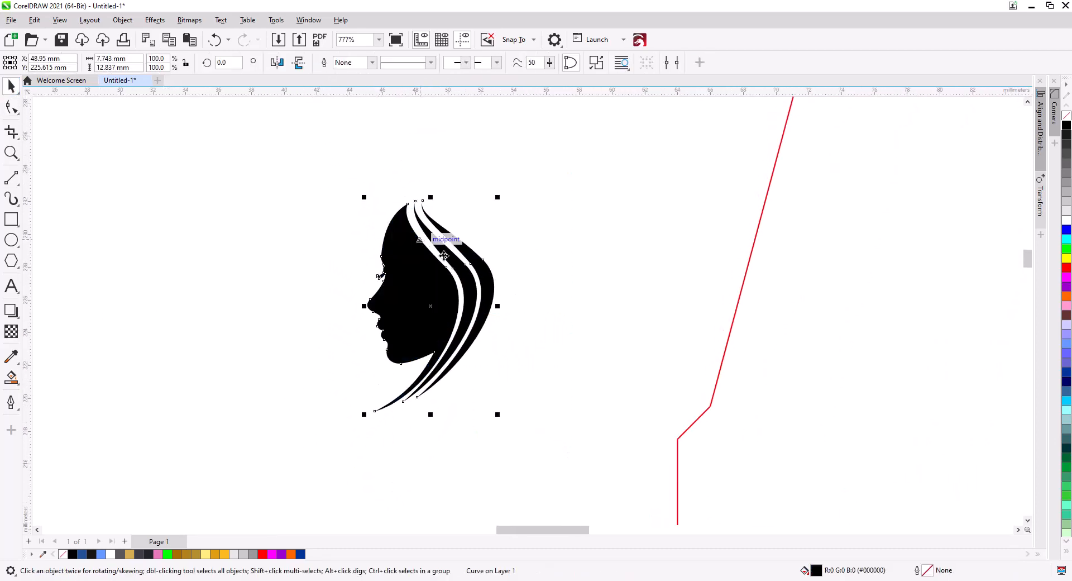
click(500, 317)
Draw a circle about 15 mm in diameter around the face emblem.
scroll(418, 298, down, 1)
scroll(418, 297, down, 2)
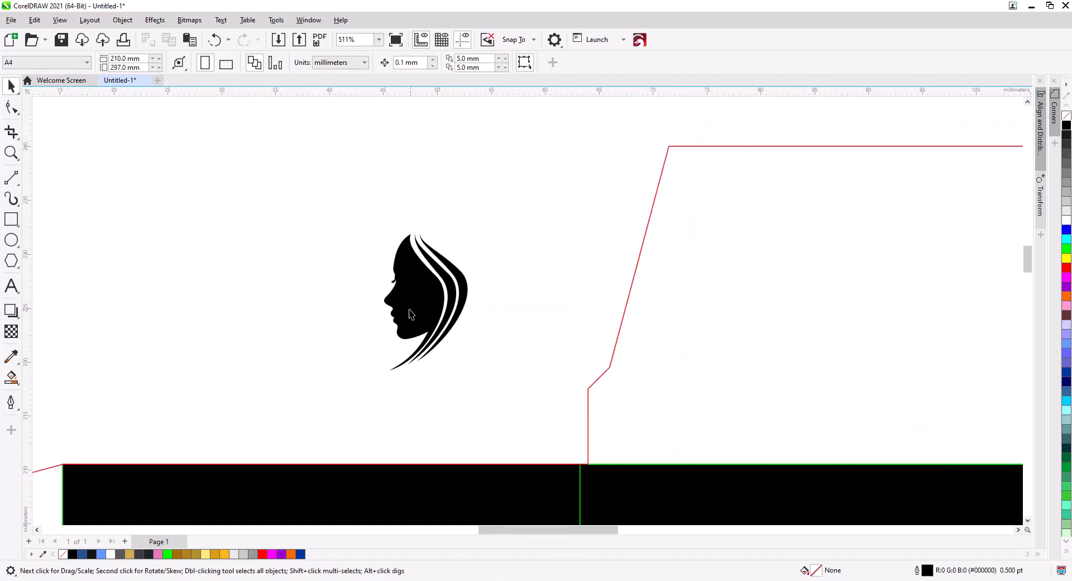
click(12, 240)
drag(364, 214, 485, 382)
click(11, 85)
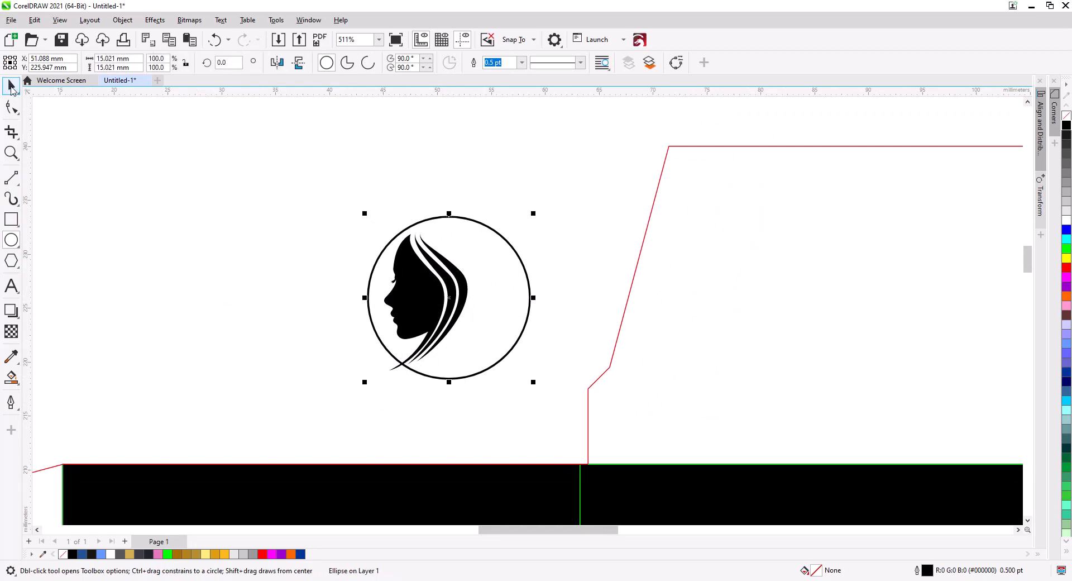
Center the circle and the face emblem on each other horizontally and vertically.
drag(310, 198, 383, 248)
drag(586, 399, 585, 399)
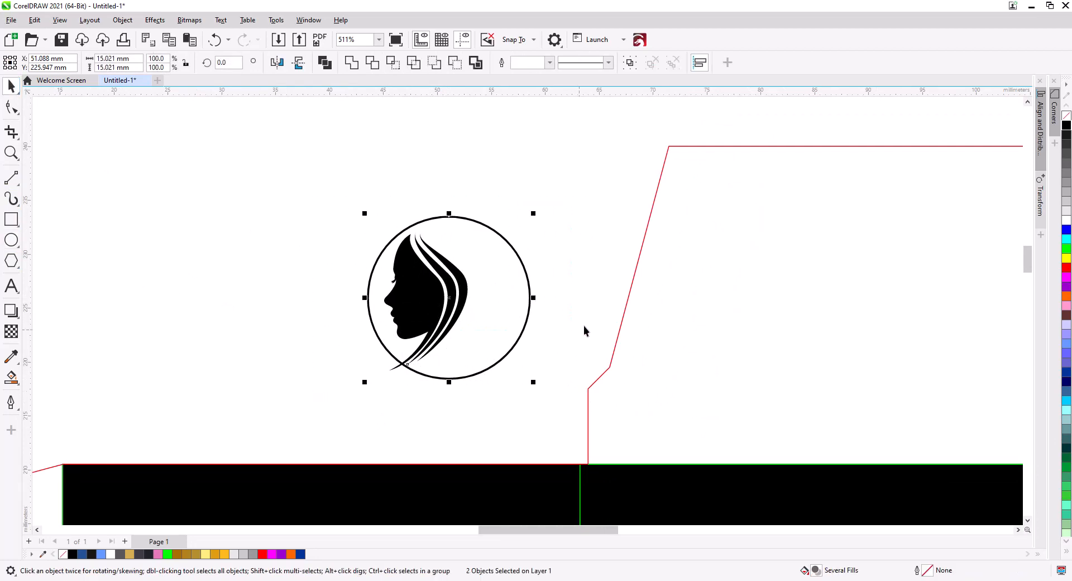
click(1041, 140)
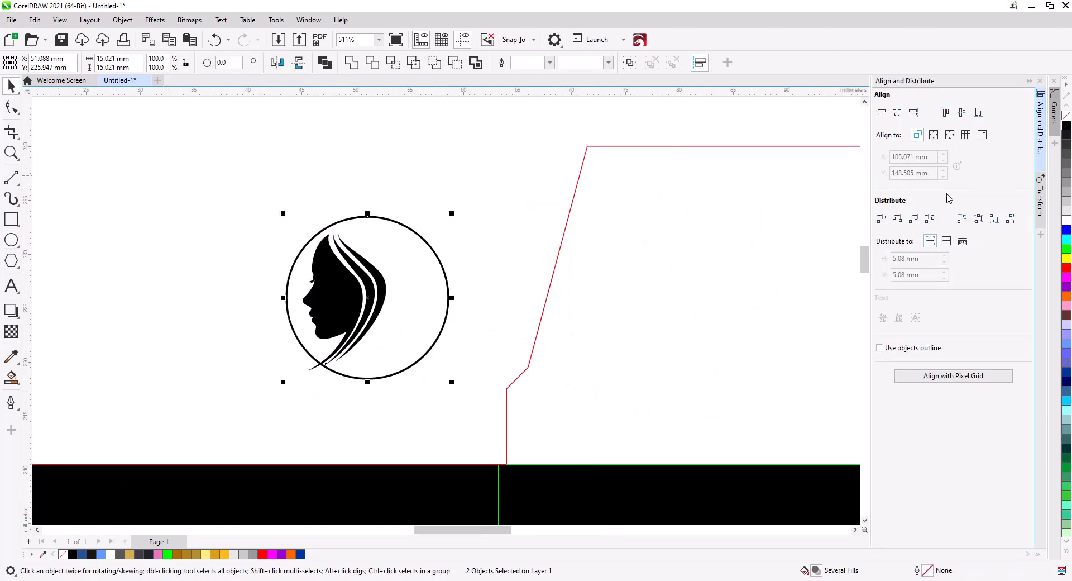
click(902, 116)
click(963, 114)
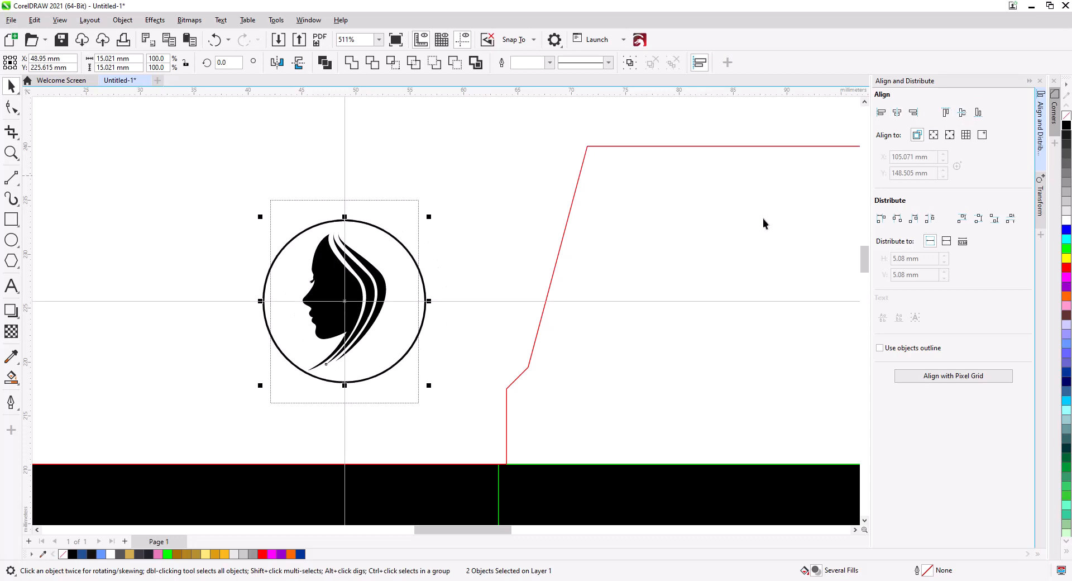
Shrink the circle around the face to about 14.3 mm and center it horizontally with the face emblem.
click(498, 240)
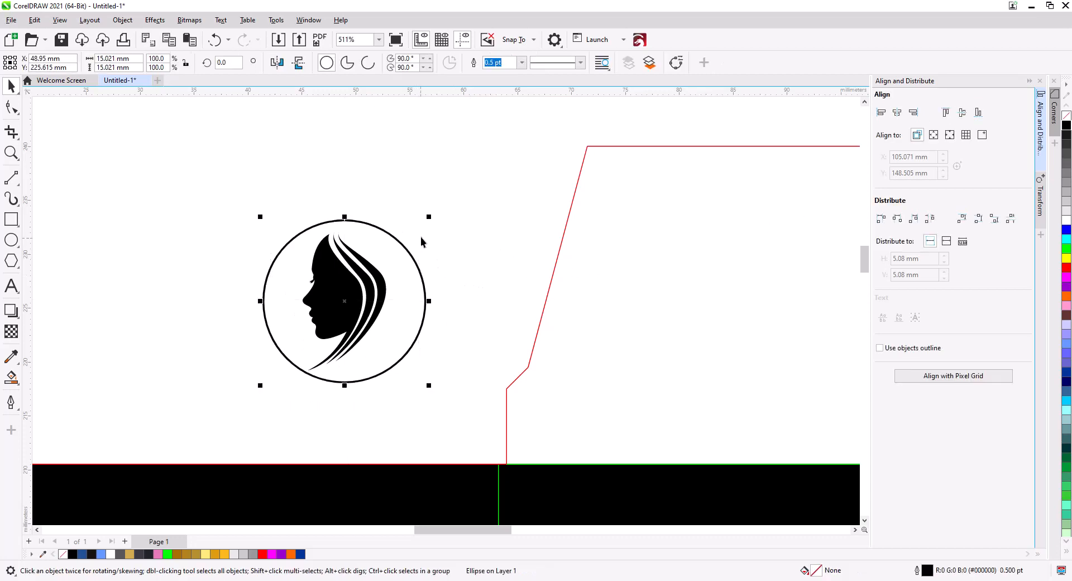
drag(430, 216, 421, 224)
click(444, 291)
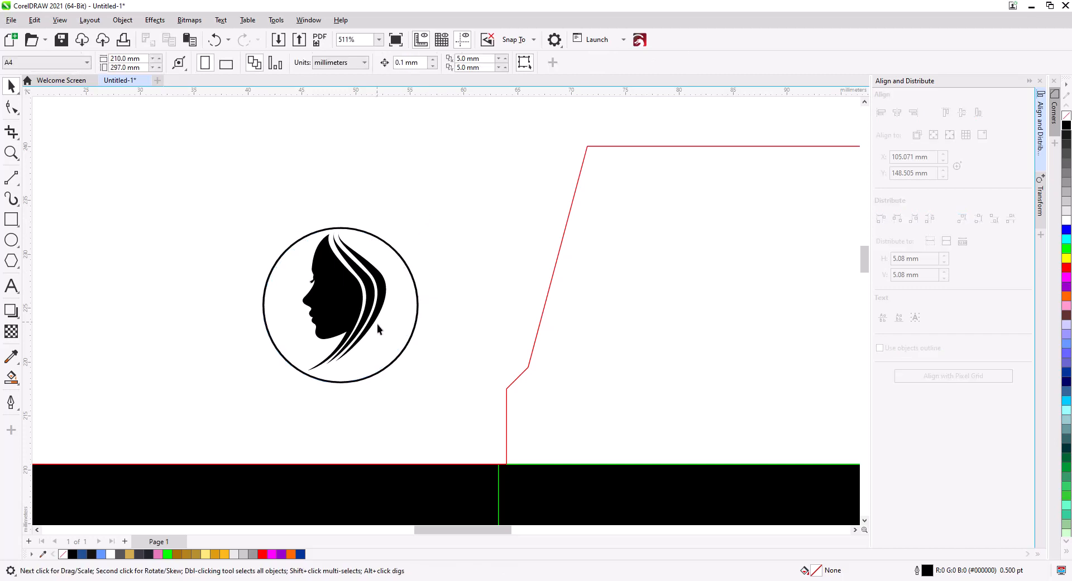
drag(202, 205, 202, 205)
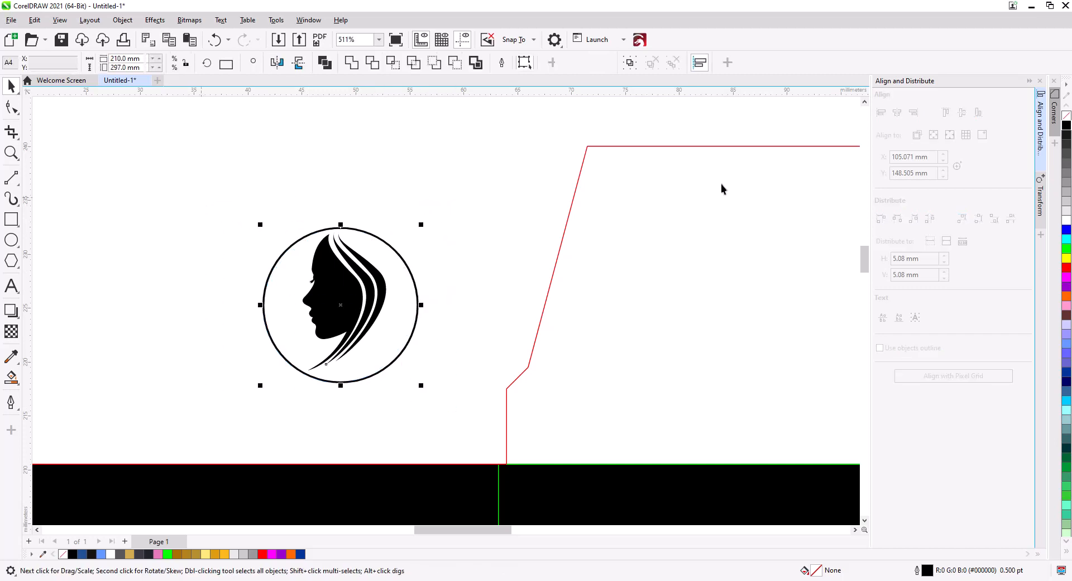
click(898, 114)
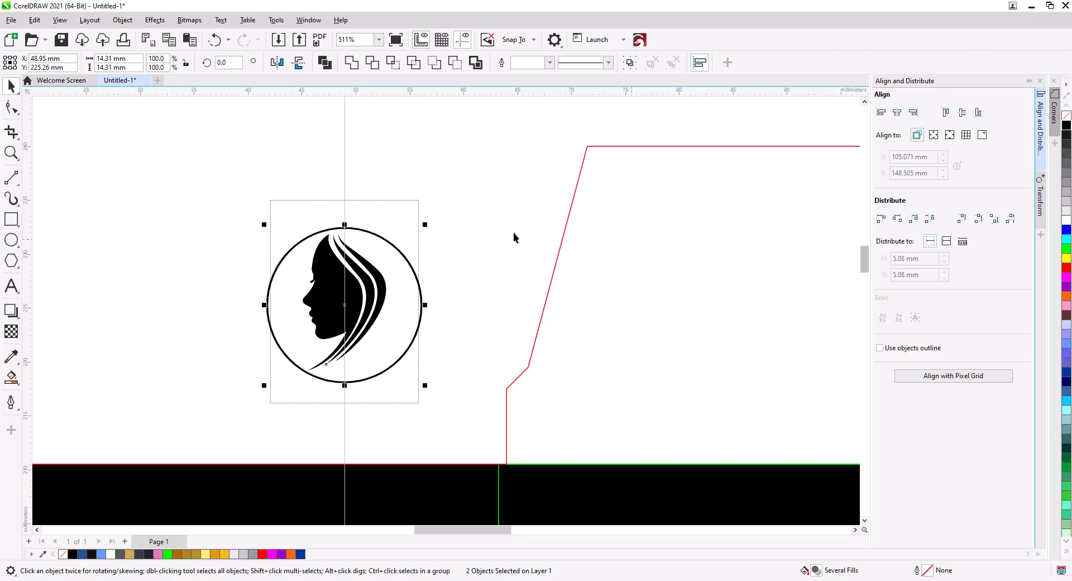
Combine the circle and the face emblem into one curve and fill it white.
click(323, 65)
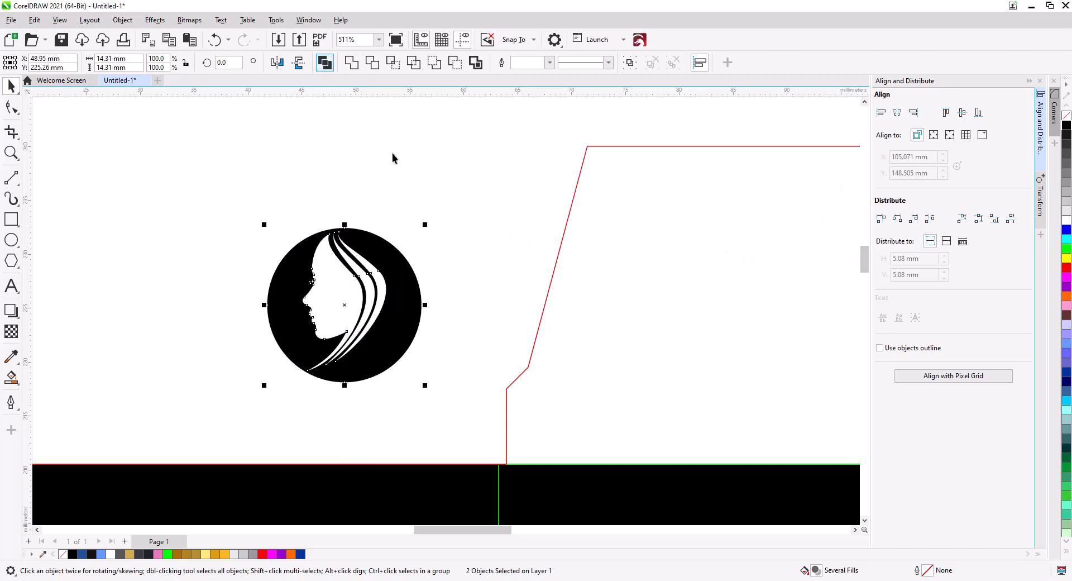
click(507, 207)
scroll(409, 294, down, 1)
scroll(409, 294, down, 4)
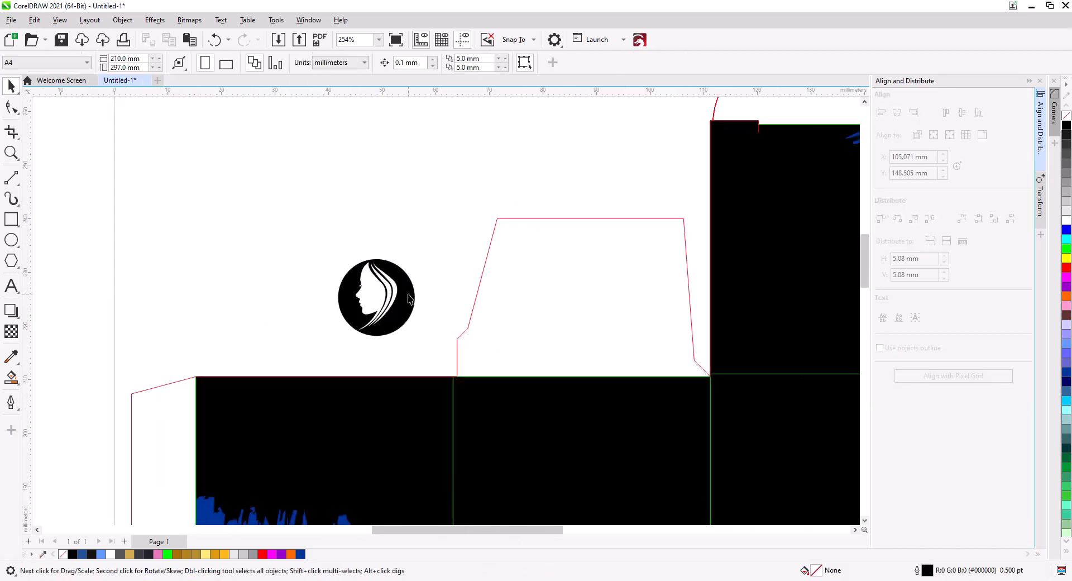
drag(408, 294, 383, 235)
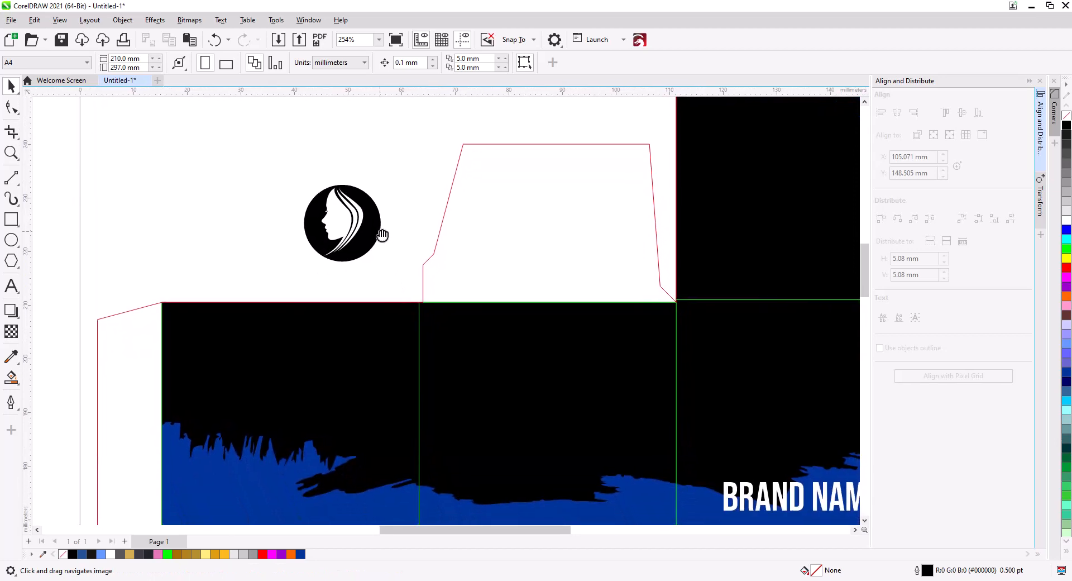
click(368, 244)
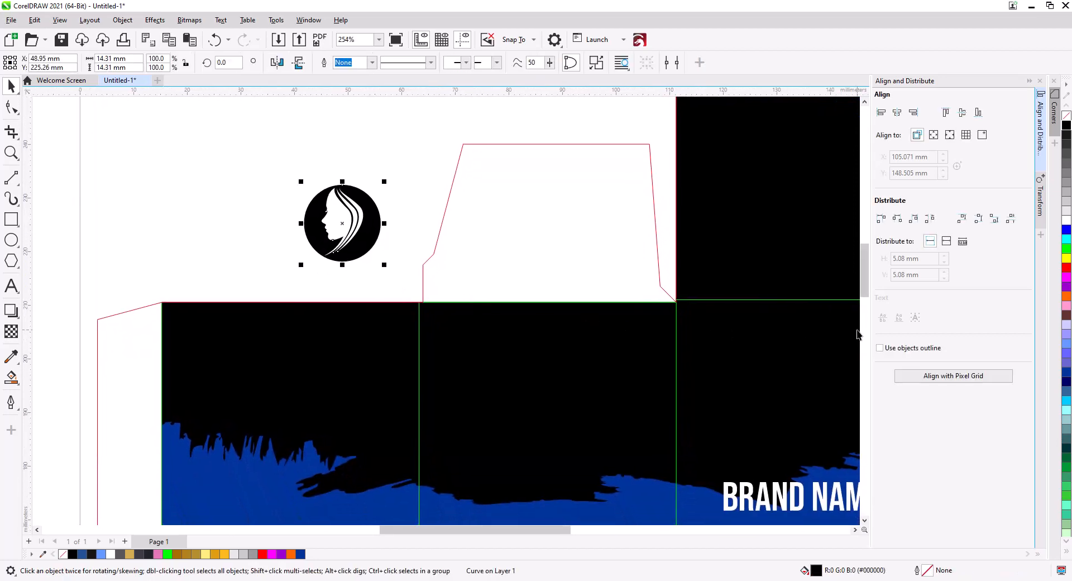
click(1066, 222)
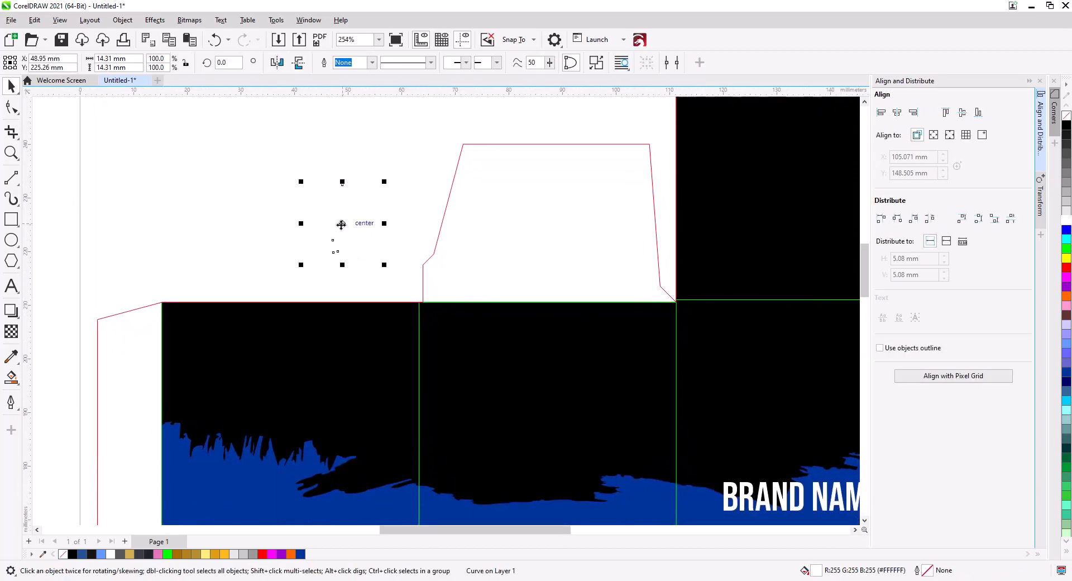
Move the white emblem onto the black top of the front panel, above the brand name.
drag(342, 222, 781, 370)
scroll(639, 368, down, 3)
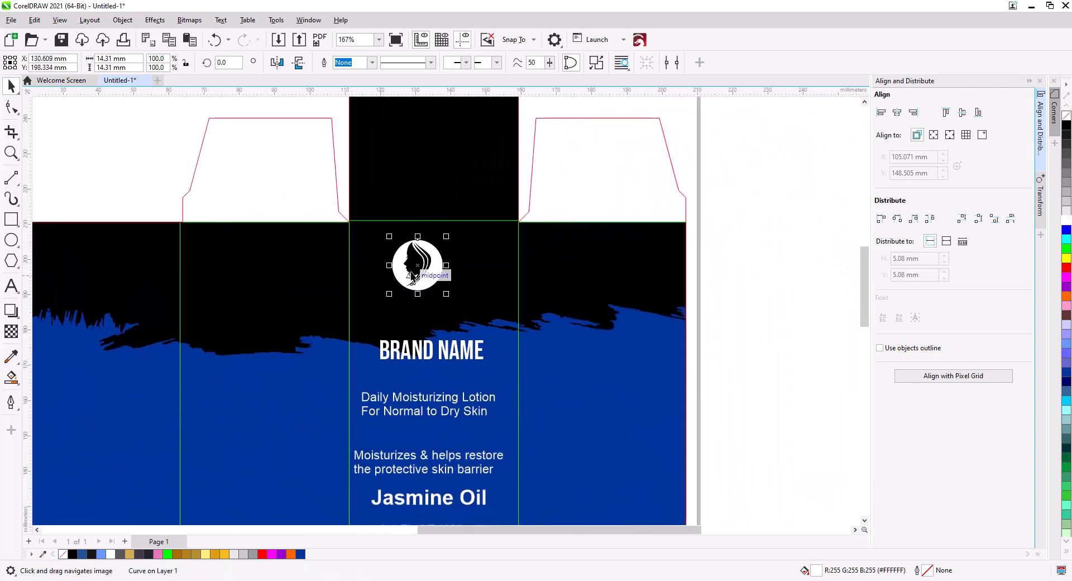
click(413, 274)
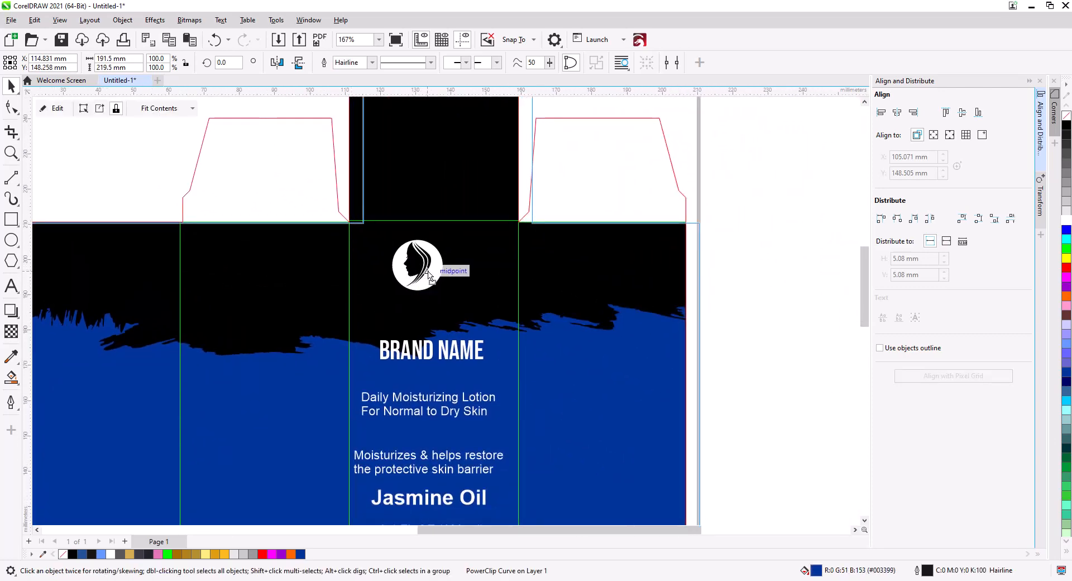
Send the PowerClip background with the black and blue brush-stroke artwork to the back of the page.
click(390, 213)
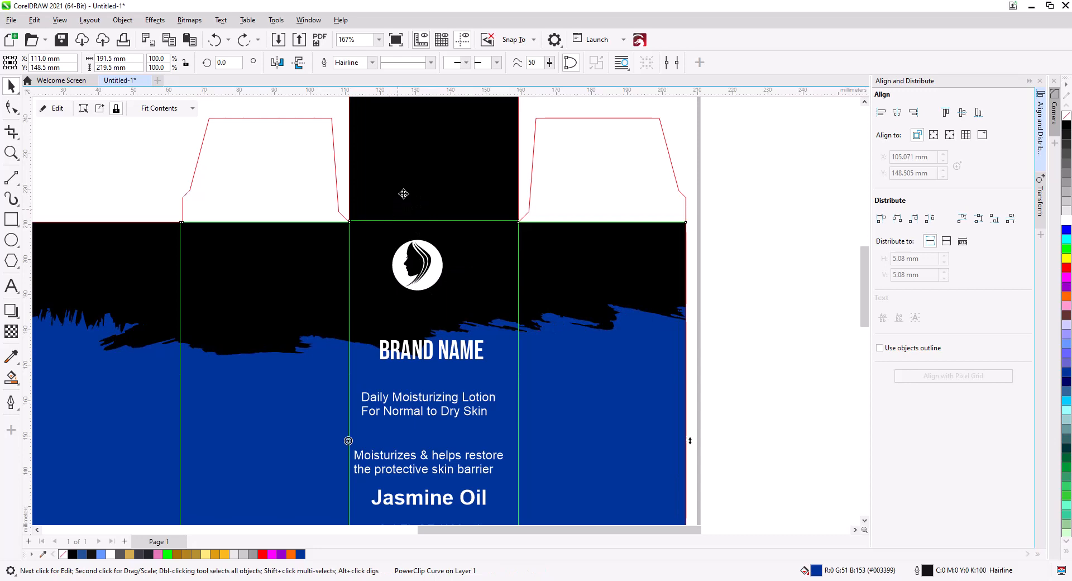
right_click(404, 194)
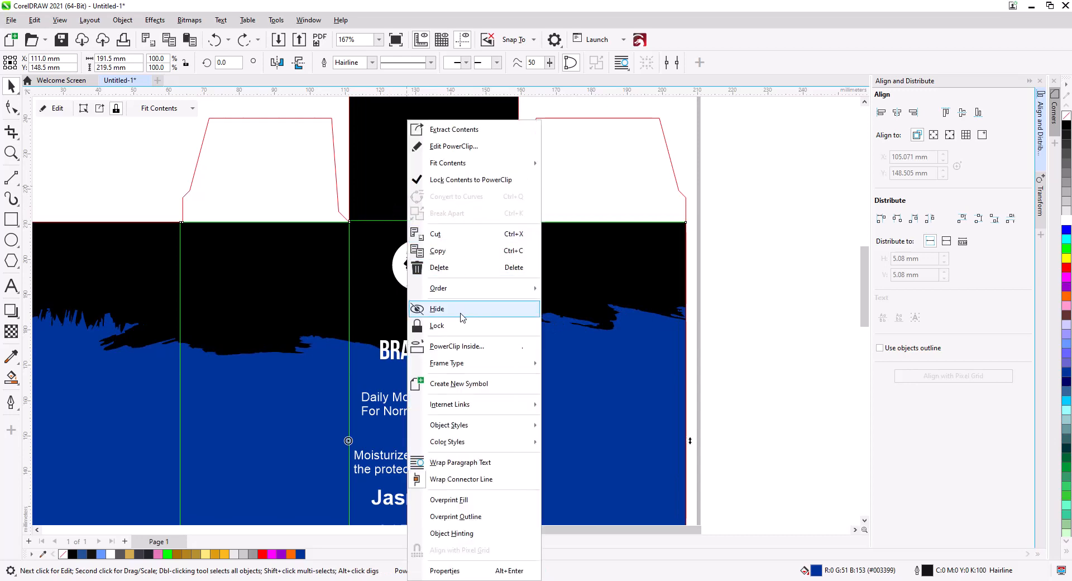
mouse_move(474, 289)
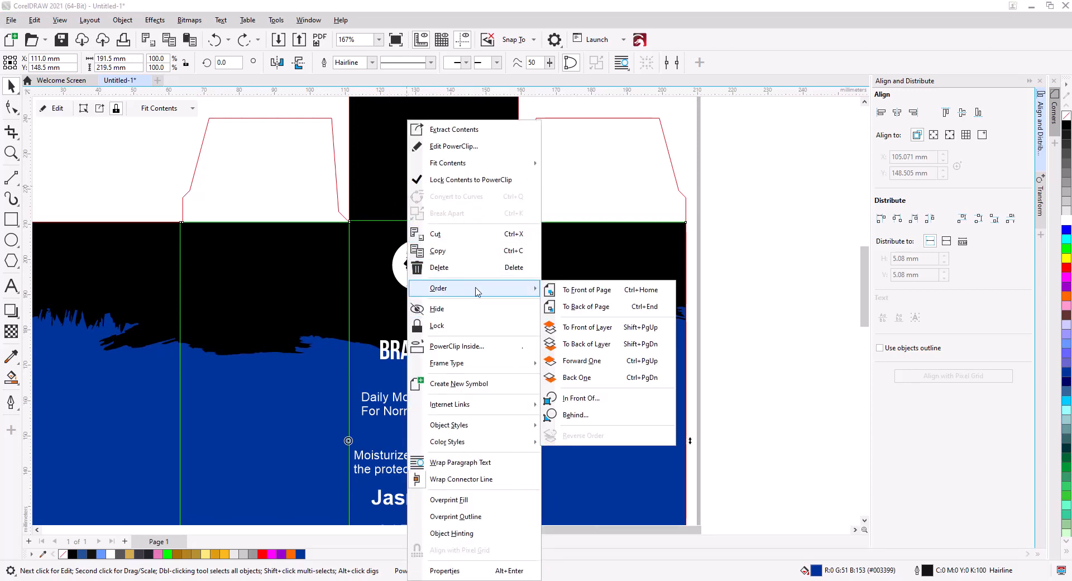
click(614, 308)
Center the white face emblem horizontally on the front panel.
click(427, 284)
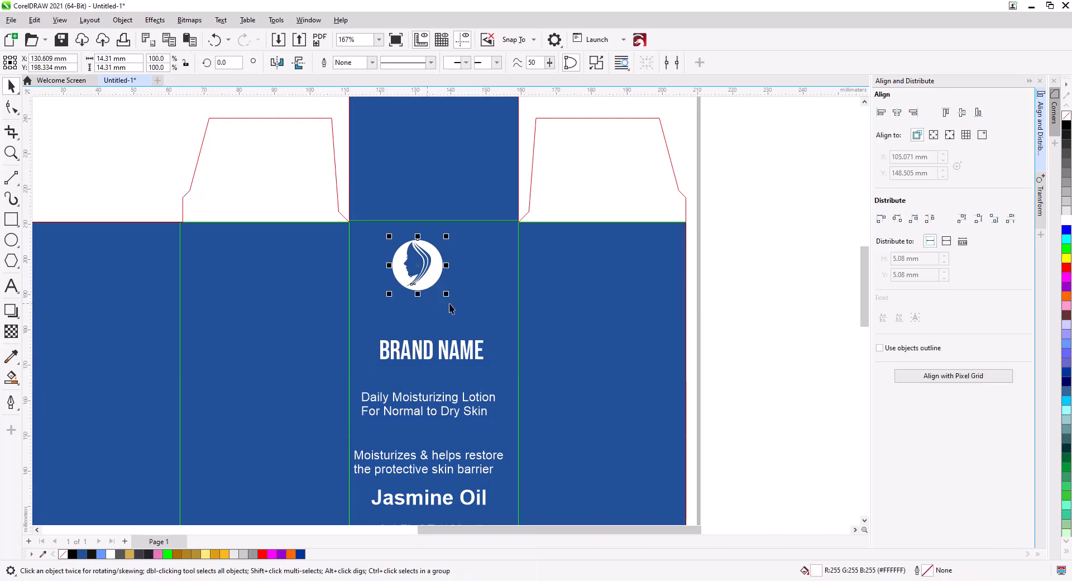
shift+click(483, 309)
key(c)
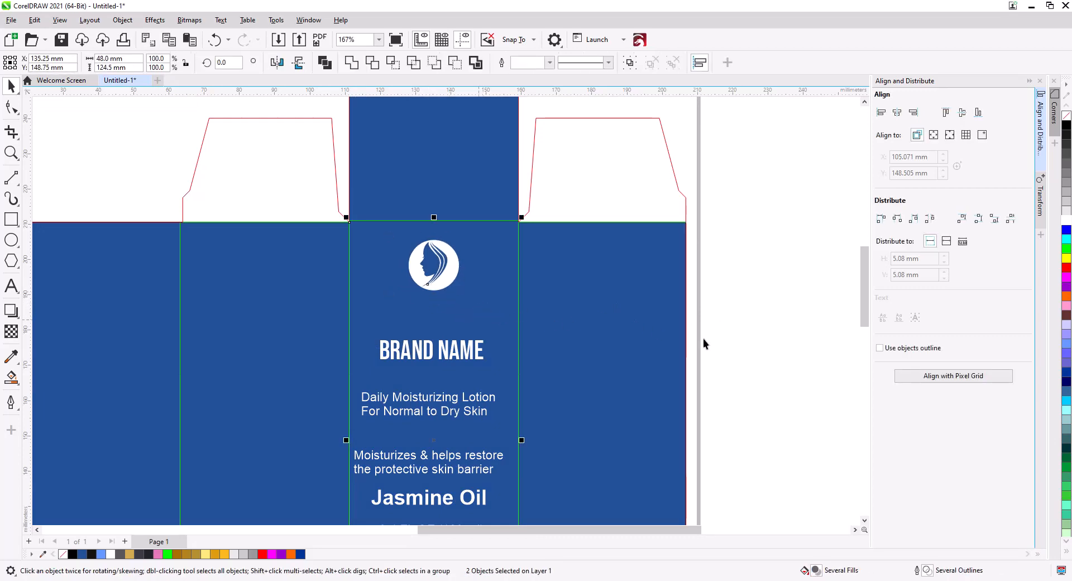
key(Escape)
Move the BRAND NAME text up to sit directly beneath the face emblem.
click(474, 355)
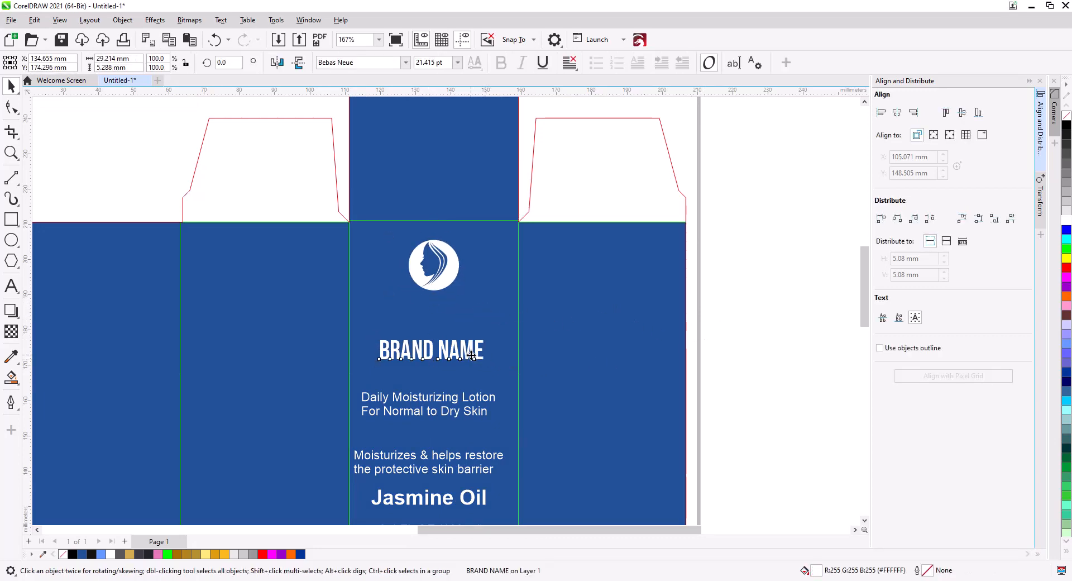
drag(472, 355, 472, 315)
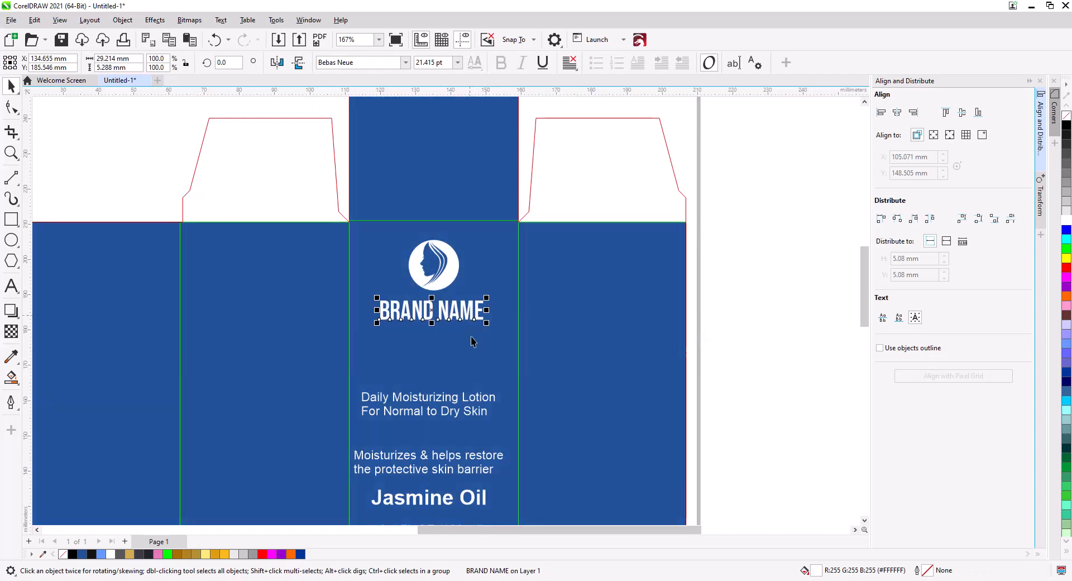
key(Escape)
Send the plain blue front panel rectangle to the back of the page, behind the brush-stroke artwork.
click(490, 257)
right_click(490, 258)
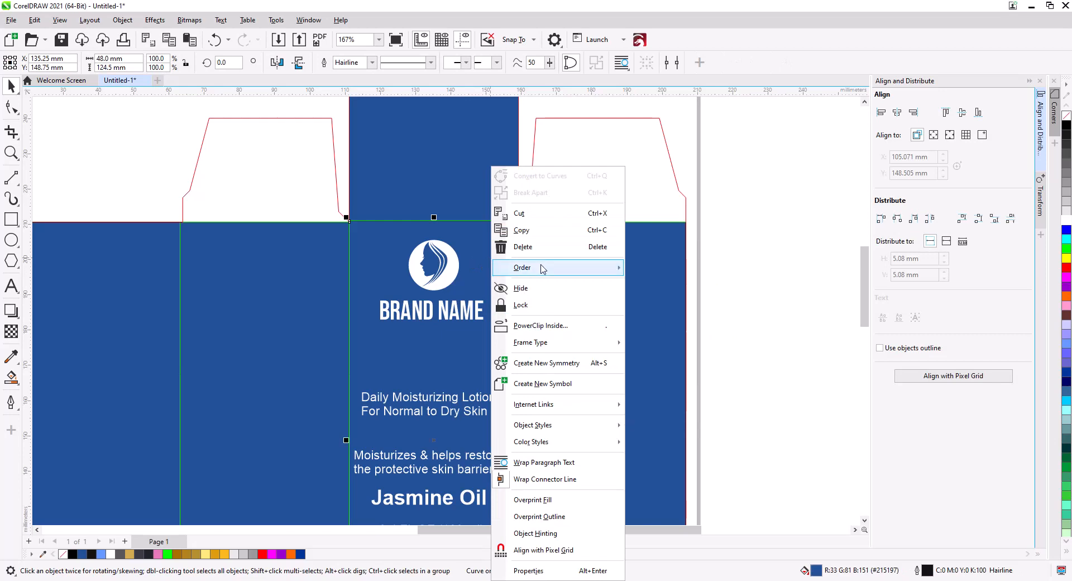
mouse_move(541, 267)
click(683, 286)
click(738, 297)
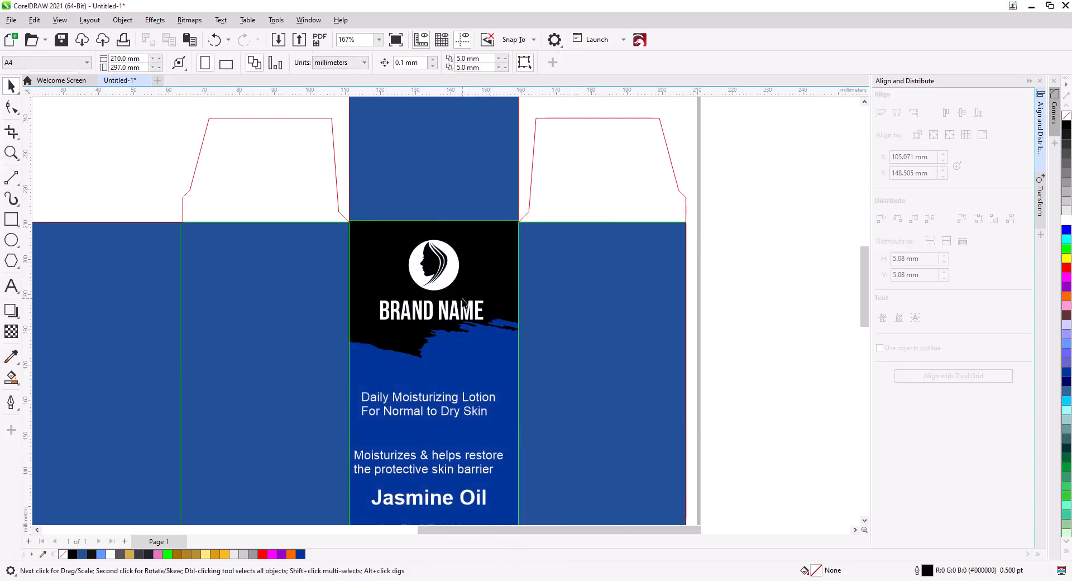
Scale down the BRAND NAME text and nudge the face emblem so both sit compactly in the front panel's black area.
click(457, 319)
drag(488, 324, 441, 275)
click(442, 281)
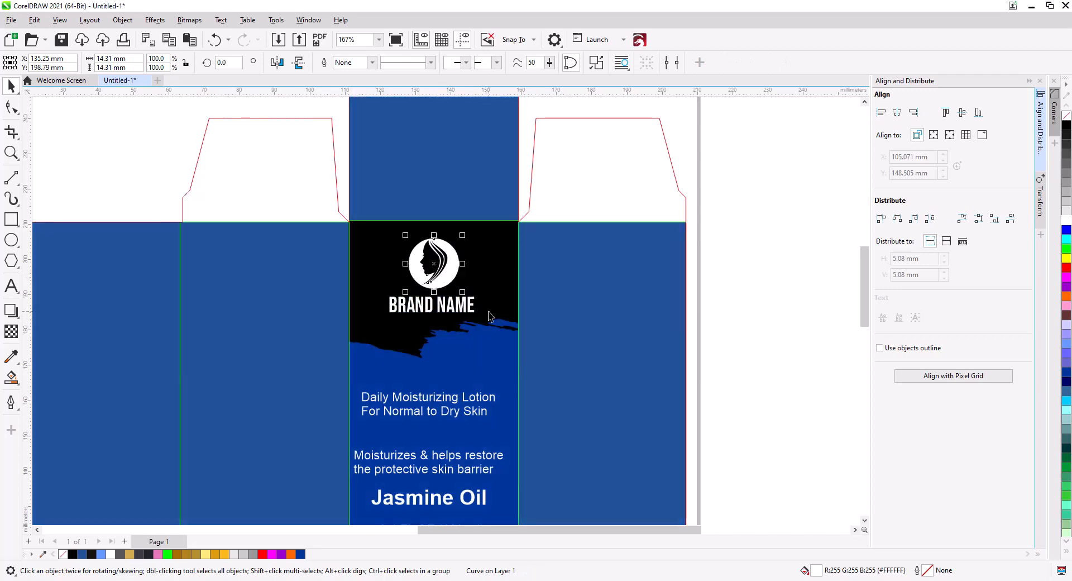
click(710, 324)
Lock the grouped dieline outlines of the box.
scroll(468, 337, down, 2)
drag(471, 368, 478, 254)
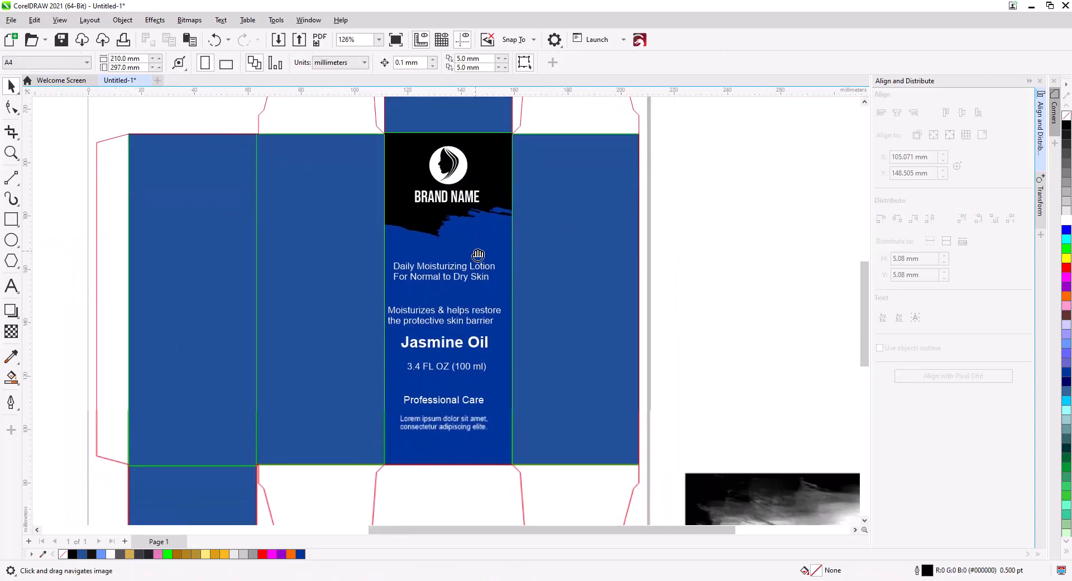
scroll(476, 335, up, 2)
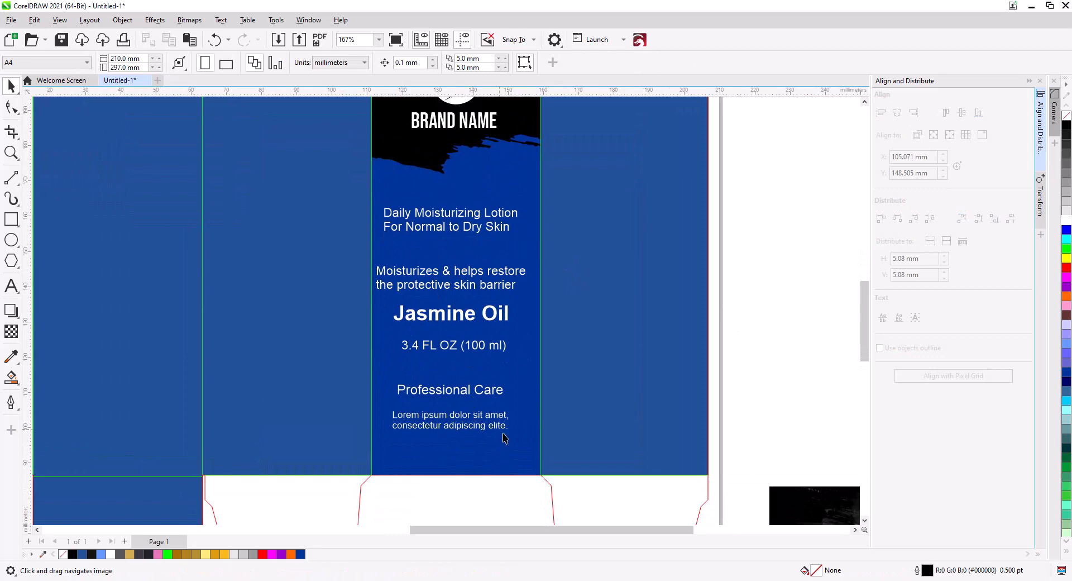
drag(540, 450, 463, 413)
key(Escape)
right_click(707, 489)
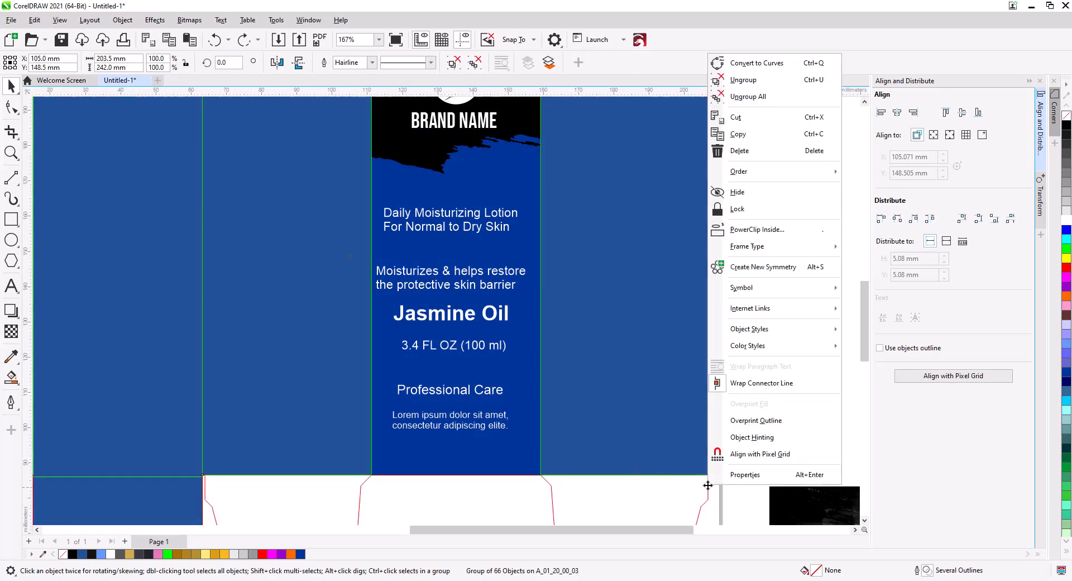
click(750, 211)
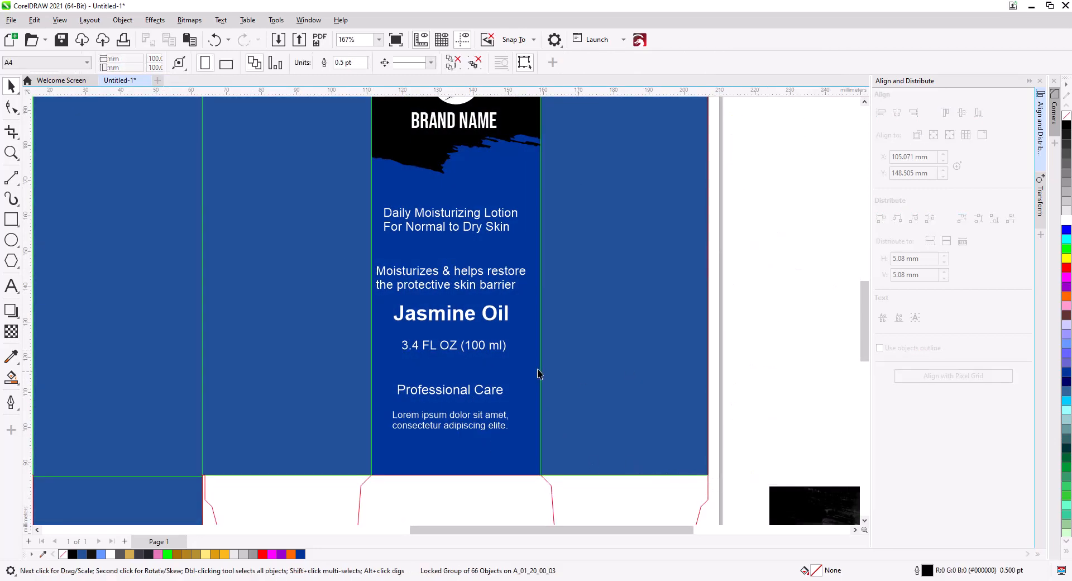
Move the Professional Care heading and its Lorem ipsum text off the front panel to the blank area right of the dieline.
click(739, 433)
drag(703, 445, 370, 369)
key(ctrl+z)
drag(450, 389, 802, 257)
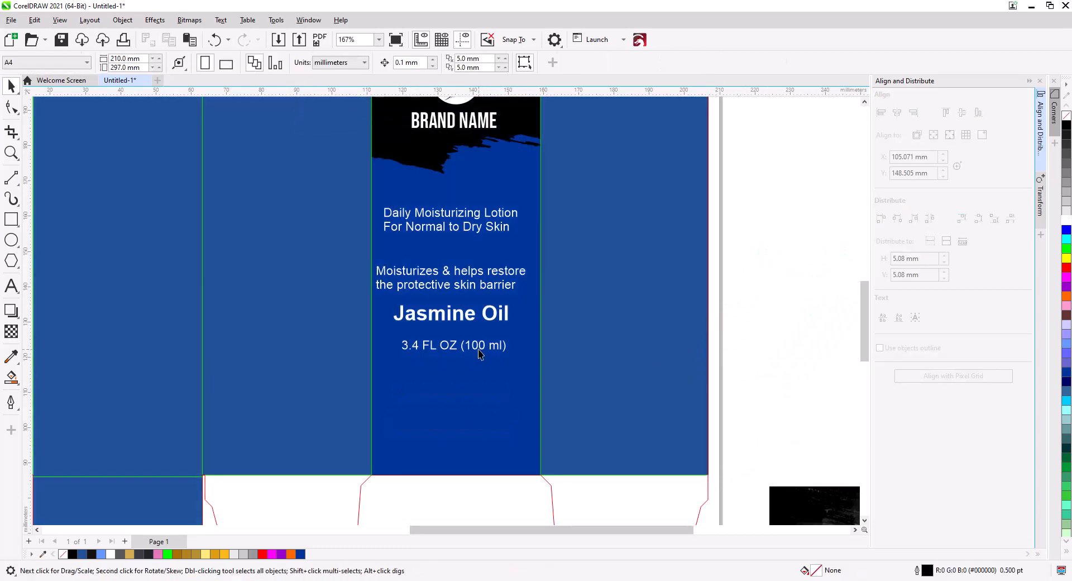
Place the 3.4 FL OZ (100 ml) text in the front panel's lower-left corner, in bold at about 8.2 pt.
drag(478, 349, 458, 470)
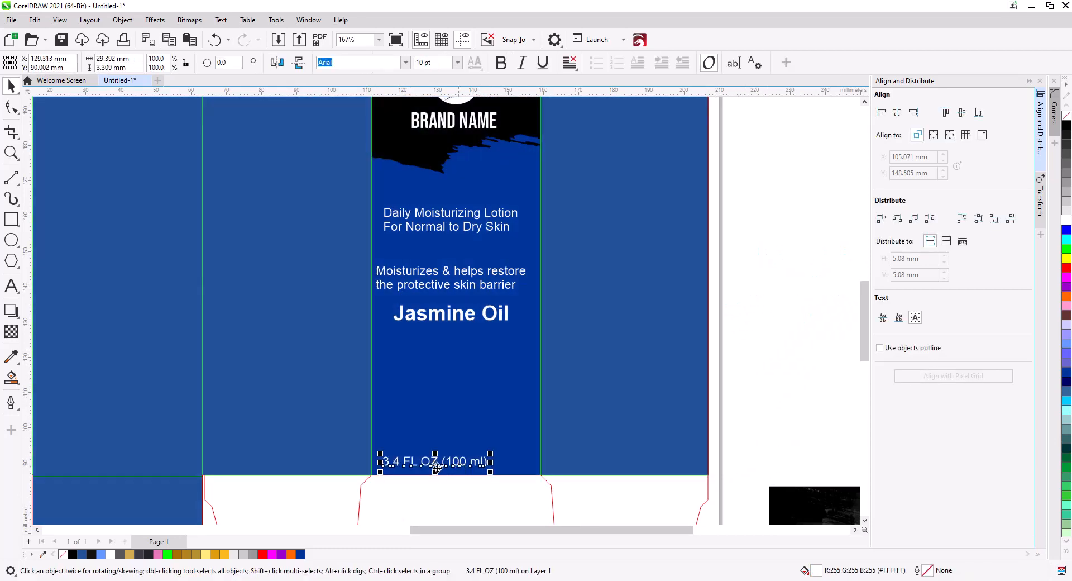
scroll(444, 475, up, 2)
key(ctrl+b)
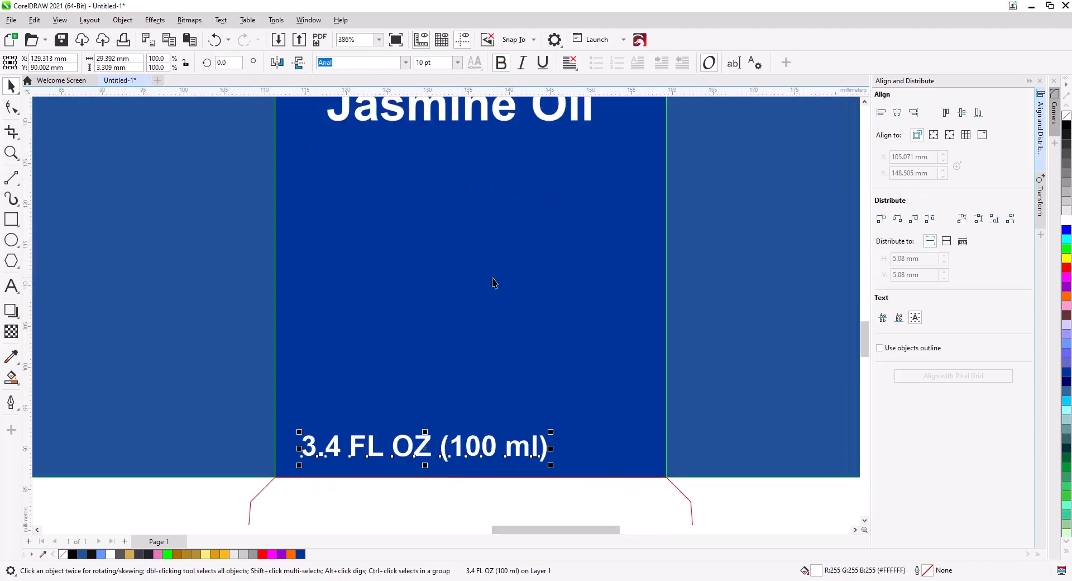
drag(551, 433, 541, 439)
Duplicate the volume text toward the panel's right edge and trim the two texts to read 3.4 FL OZ and 100 ml.
drag(446, 454, 659, 457)
click(698, 316)
double_click(523, 448)
drag(523, 448, 602, 453)
key(Delete)
key(Delete)
key(Delete)
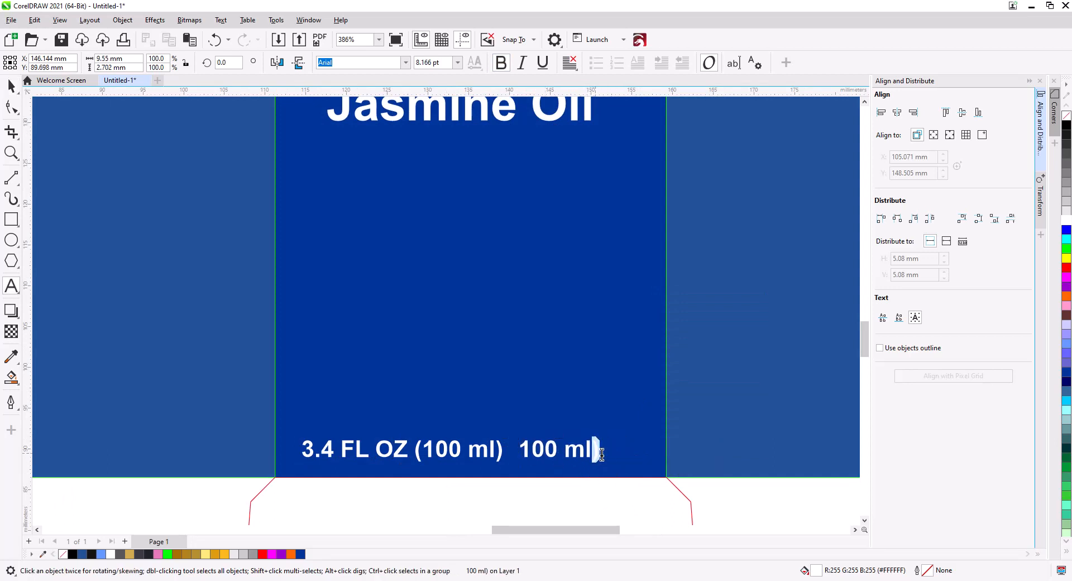
drag(414, 448, 505, 450)
key(Delete)
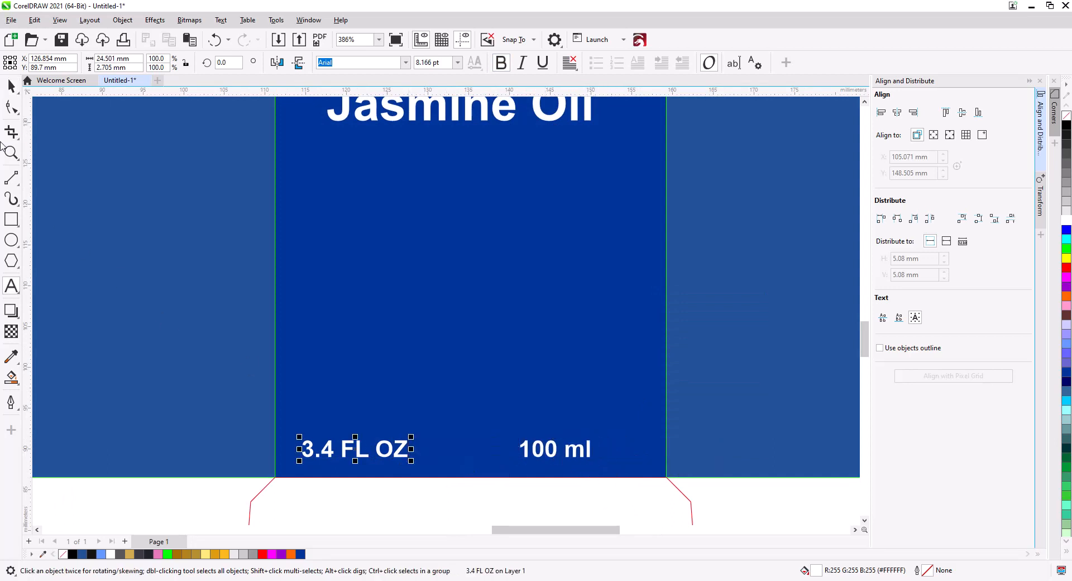
Enlarge the 3.4 FL OZ and 100 ml texts together so they span most of the front panel's width.
shift+click(551, 452)
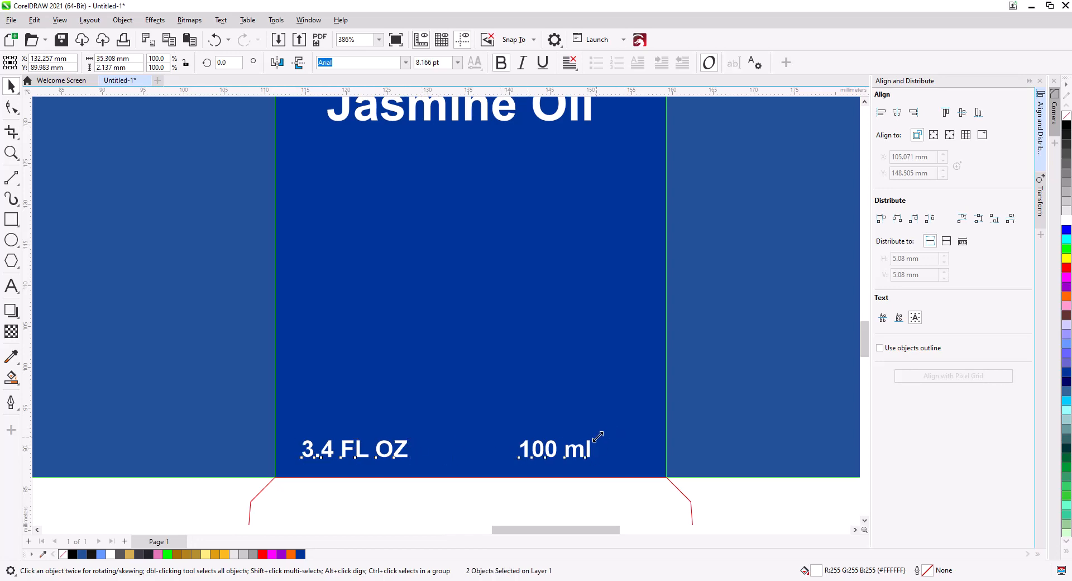
drag(598, 436, 645, 418)
click(533, 494)
Move the Jasmine Oil title and the "Moisturizes & helps restore" text down into the lower part of the front panel.
scroll(508, 383, down, 3)
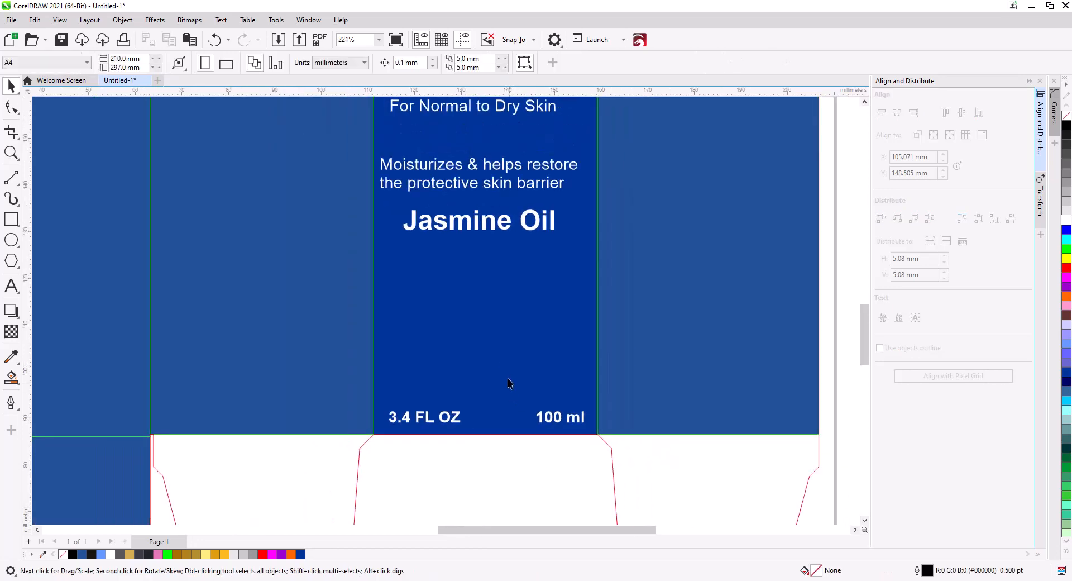
drag(493, 305, 511, 408)
scroll(512, 408, up, 3)
drag(504, 170, 525, 409)
scroll(524, 409, down, 4)
drag(545, 492, 515, 354)
click(516, 287)
shift+click(515, 256)
drag(521, 247, 513, 407)
Split the Daily Moisturizing Lotion text into separate lines and move "For Normal to Dry Skin" further down the panel.
click(451, 334)
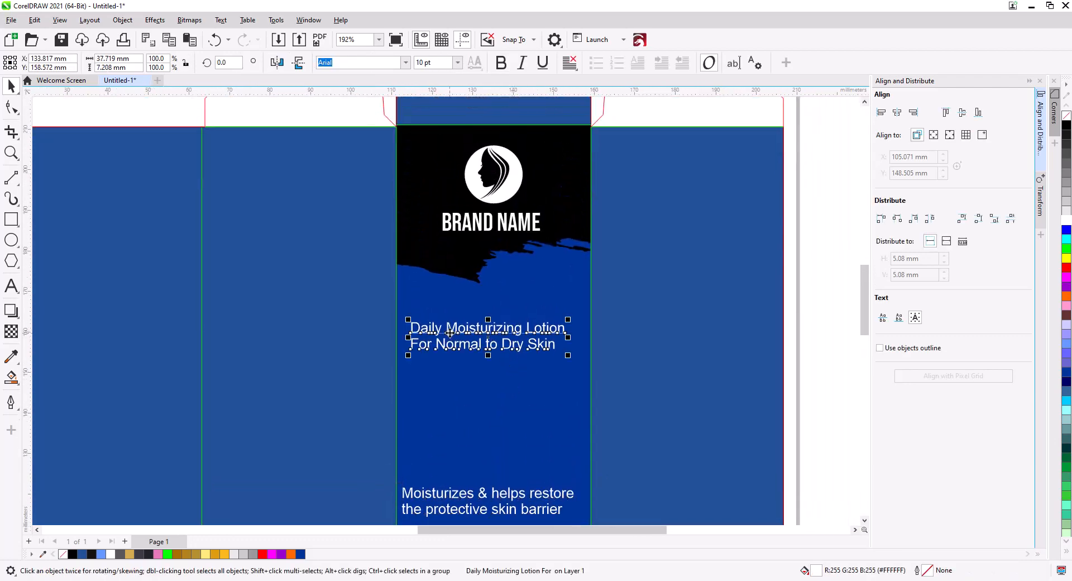
double_click(450, 334)
drag(456, 350, 456, 426)
Set the Daily Moisturizing Lotion text in Bebas Neue and enlarge it to about 21 pt.
click(405, 62)
click(363, 92)
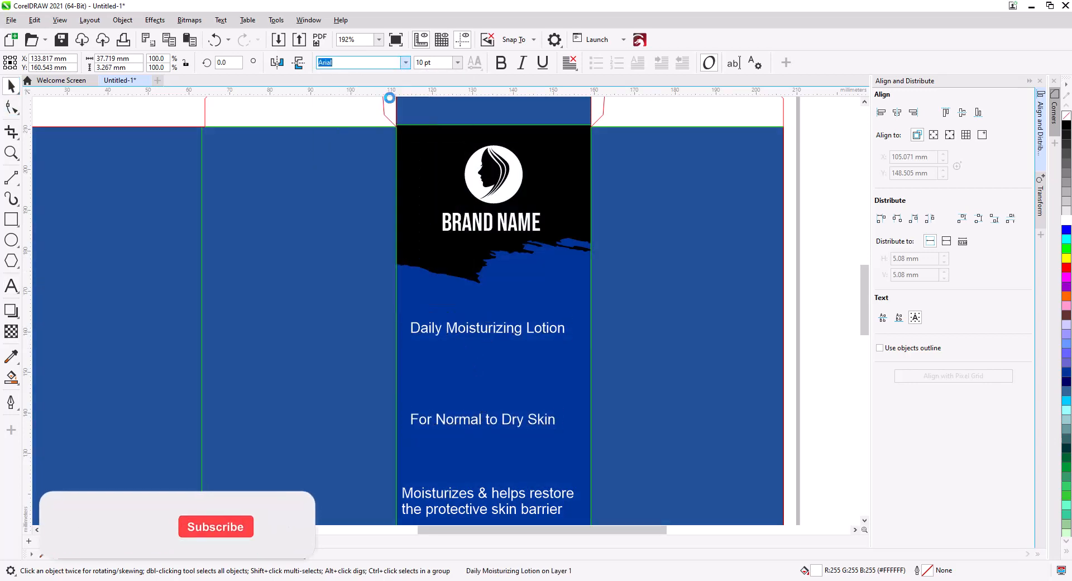
drag(535, 340, 667, 353)
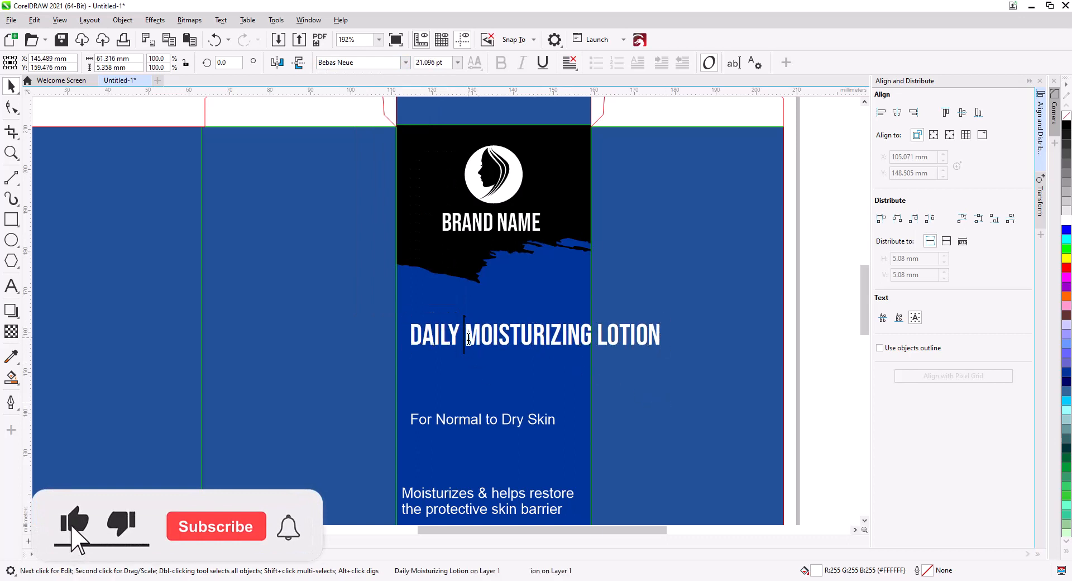
Break the Daily Moisturizing Lotion title into three lines, one word per line, and tighten its line spacing.
key(Return)
click(541, 373)
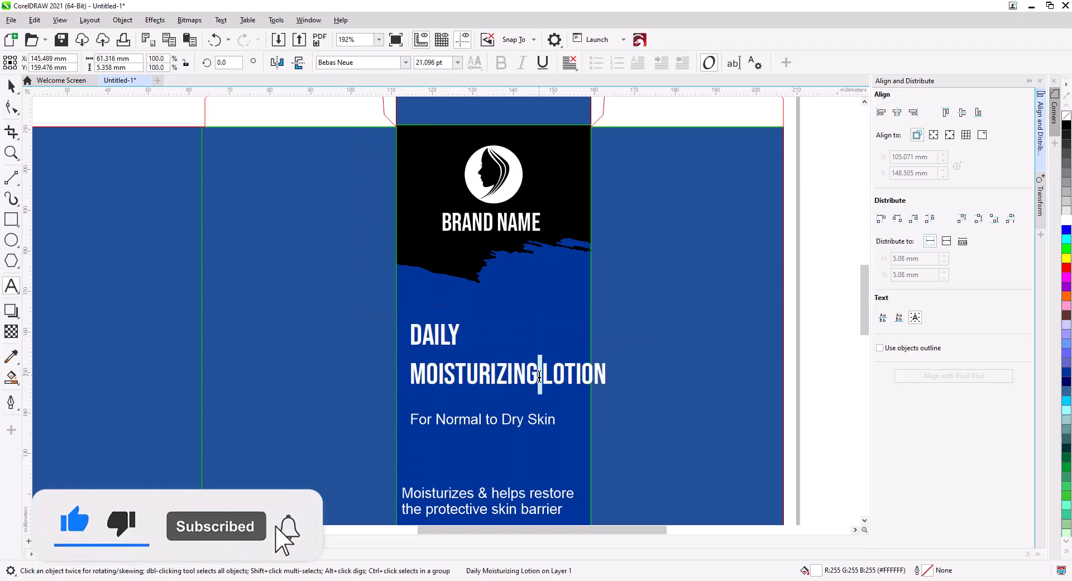
key(Return)
drag(406, 427, 407, 409)
Move the Daily Moisturizing Lotion title up just beneath the brush stroke and enlarge it to about 23 pt.
drag(437, 336, 437, 312)
drag(471, 343, 471, 337)
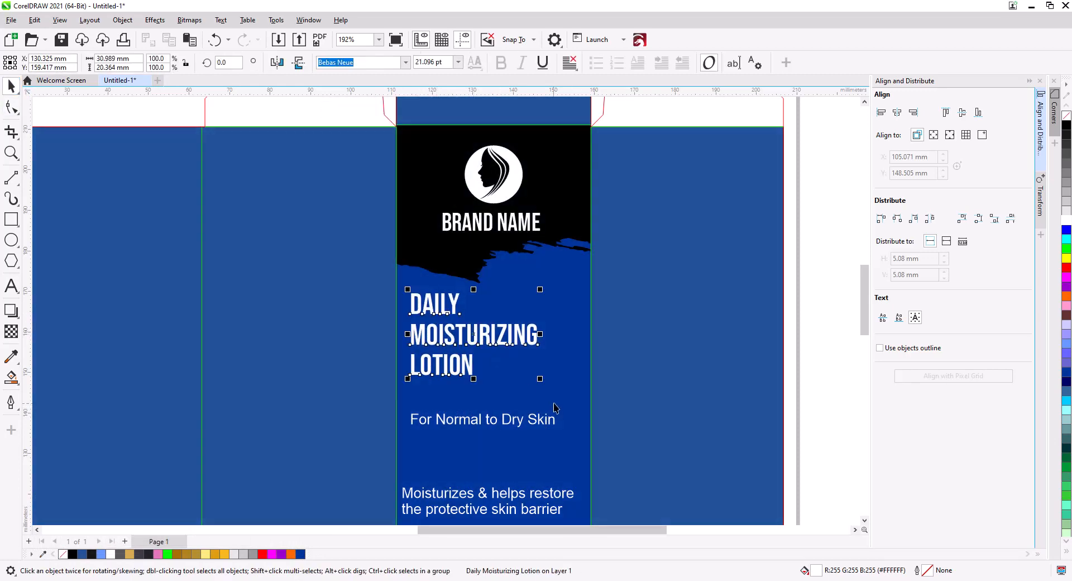
drag(543, 382, 556, 387)
Move "For Normal to Dry Skin" up directly beneath the Daily Moisturizing Lotion title and make it bold.
click(497, 419)
key(Up)
key(Up)
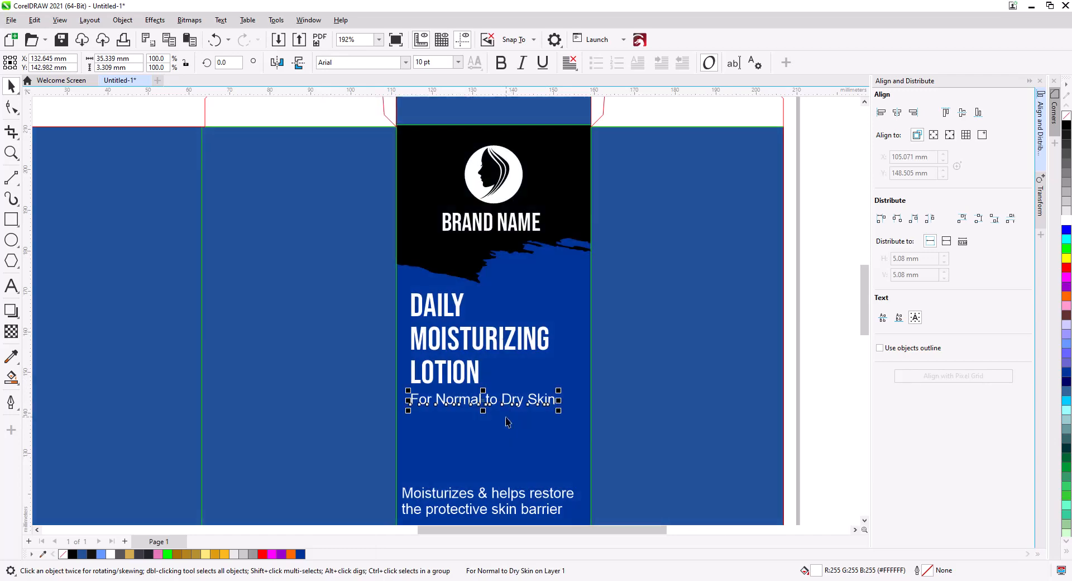
click(501, 62)
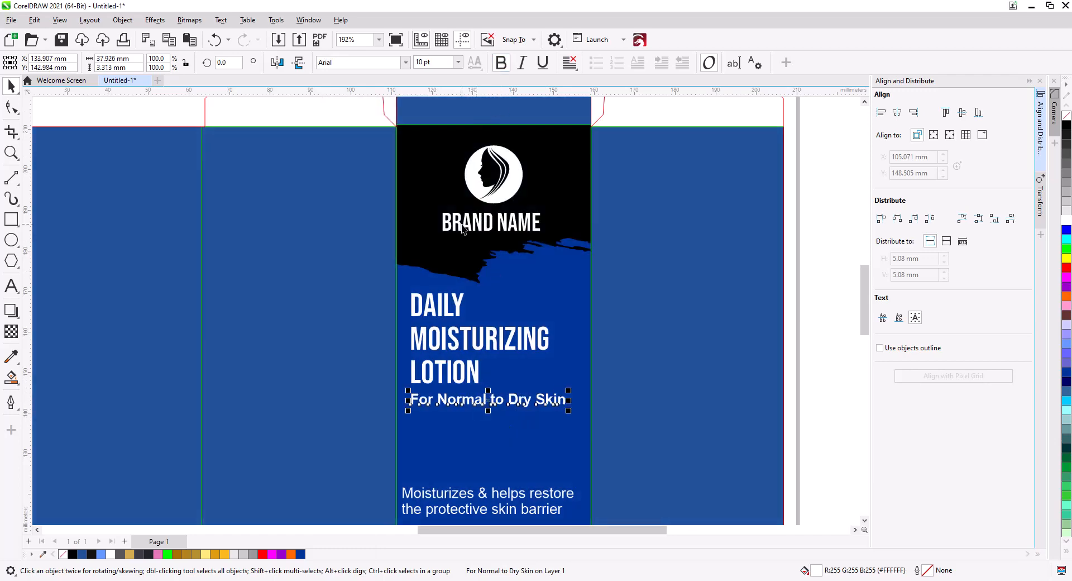
Make the "Moisturizes & helps restore the protective skin barrier" text bold and shrink it to about 9 pt.
scroll(522, 421, down, 1)
click(508, 424)
click(505, 67)
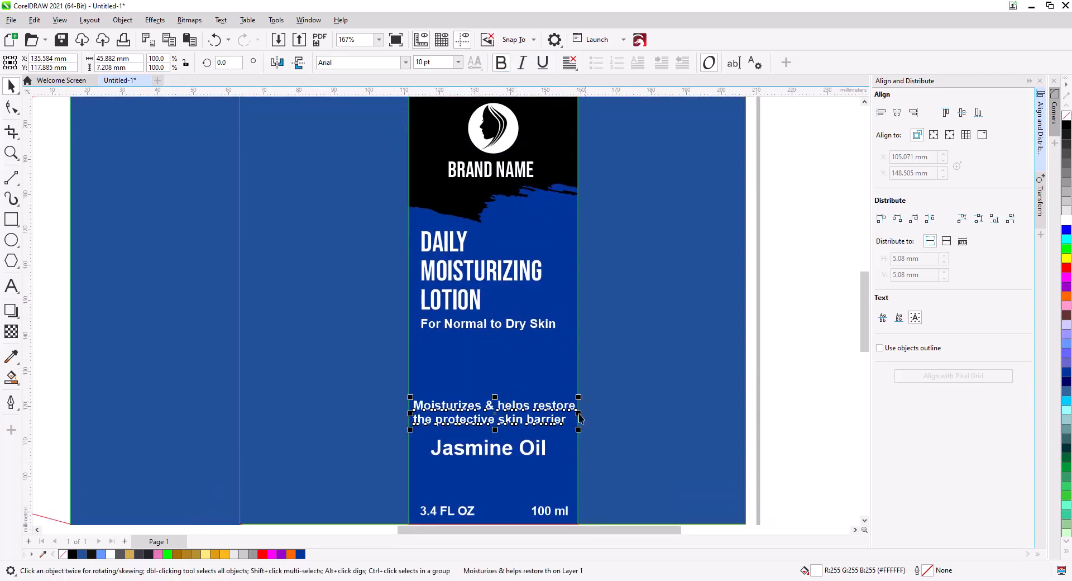
drag(575, 430, 561, 429)
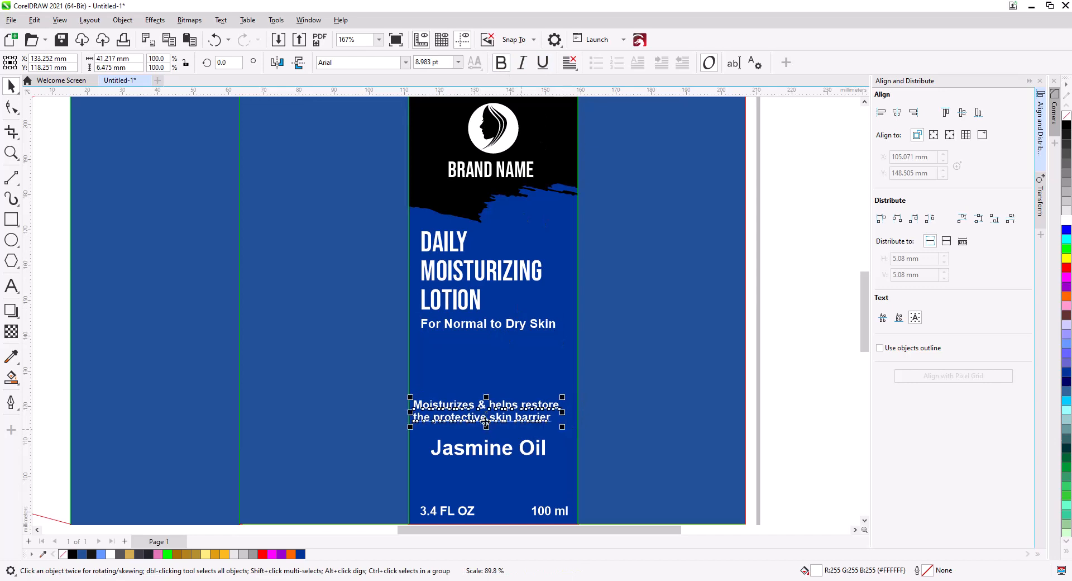
Move the "Moisturizes & helps restore" text up below "For Normal to Dry Skin" and left-align the two texts.
drag(476, 395, 482, 370)
shift+click(474, 327)
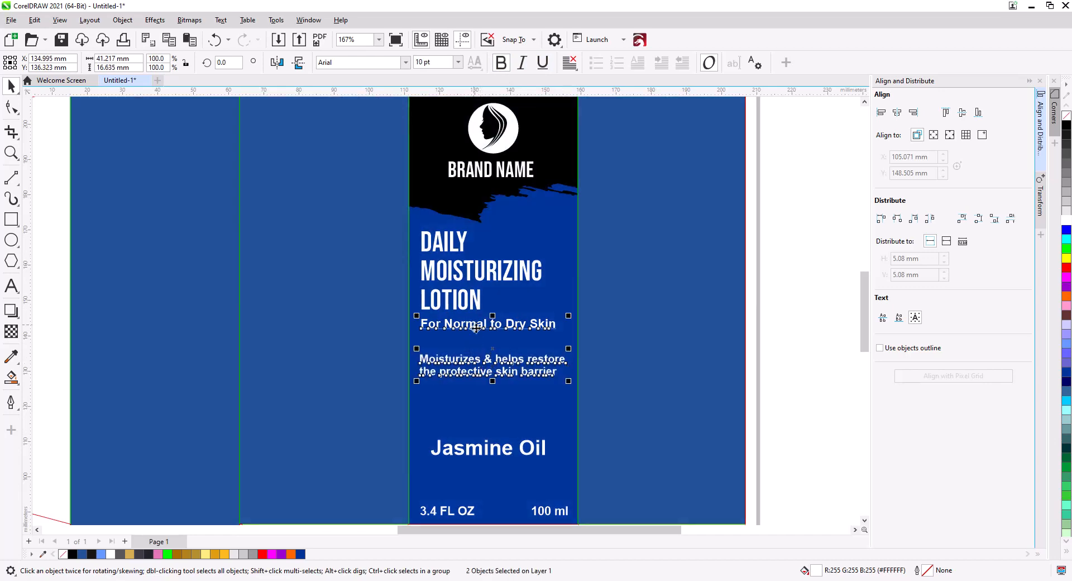
key(l)
click(633, 385)
Draw a rectangle about 36 by 8 mm around the Jasmine Oil text and round its ends fully into a pill shape.
click(491, 449)
scroll(505, 456, up, 2)
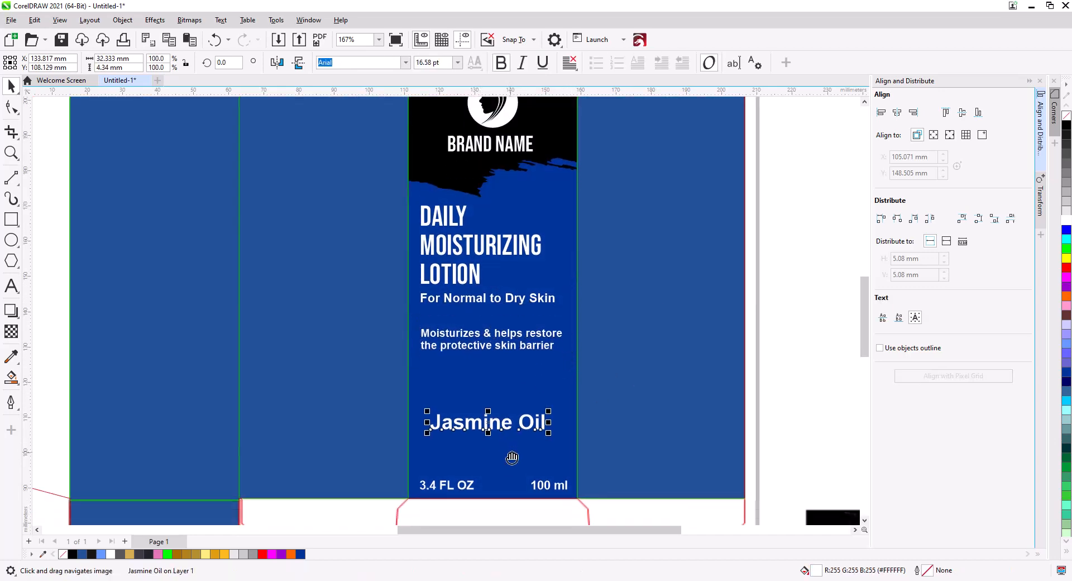
scroll(508, 406, up, 2)
key(F6)
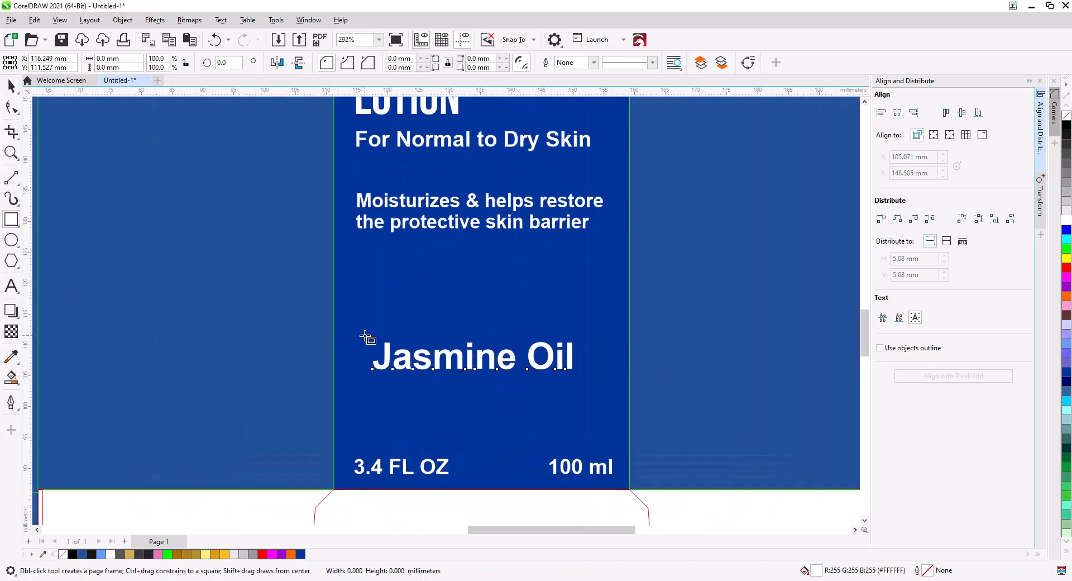
drag(365, 335, 587, 385)
click(10, 109)
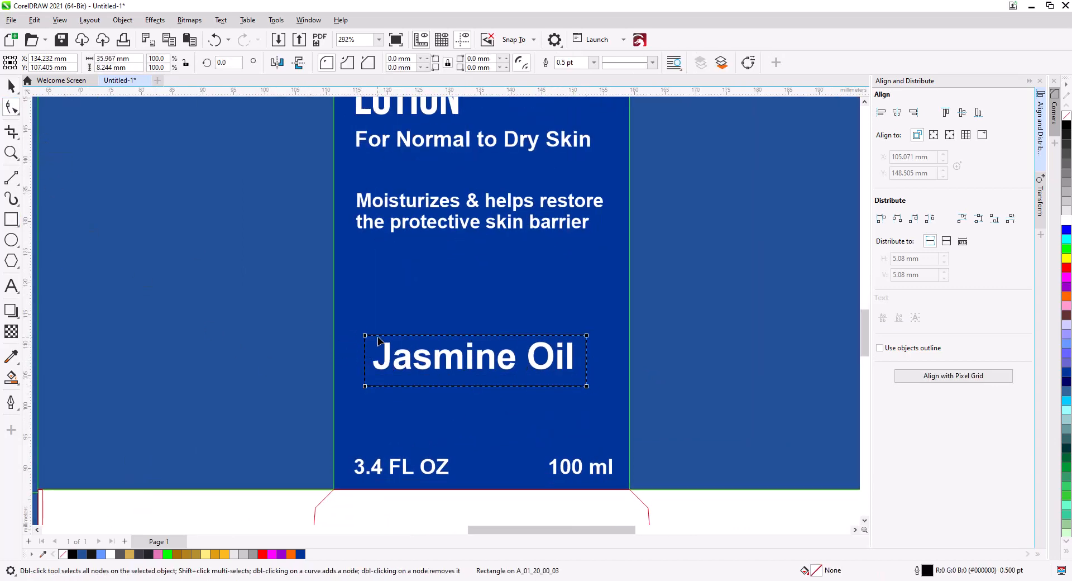
drag(364, 335, 365, 360)
key(space)
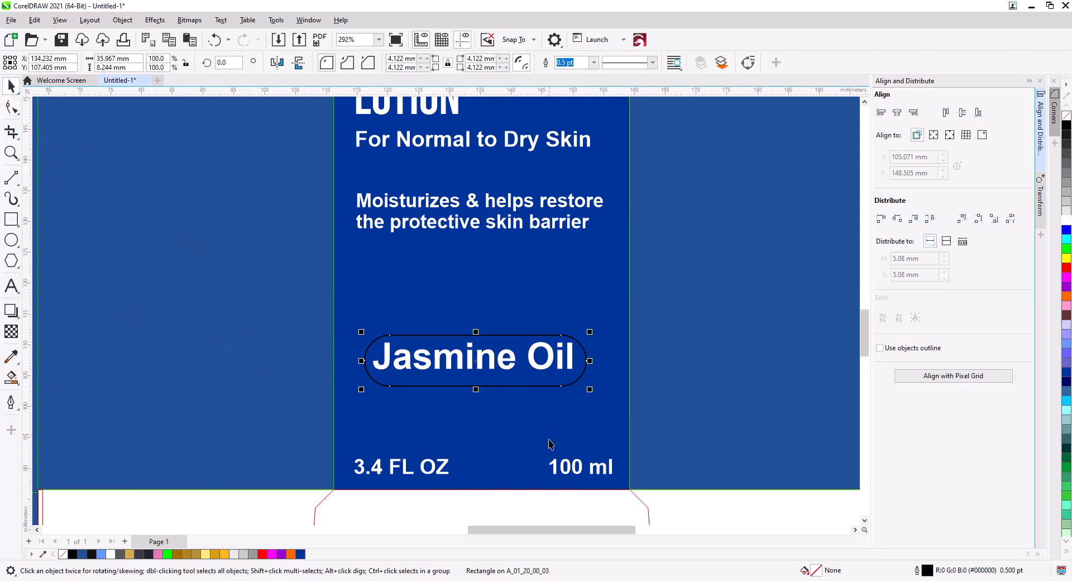
Centre the pill outline and the Jasmine Oil text on each other and combine them into a white label with cut-out lettering.
drag(611, 501, 361, 303)
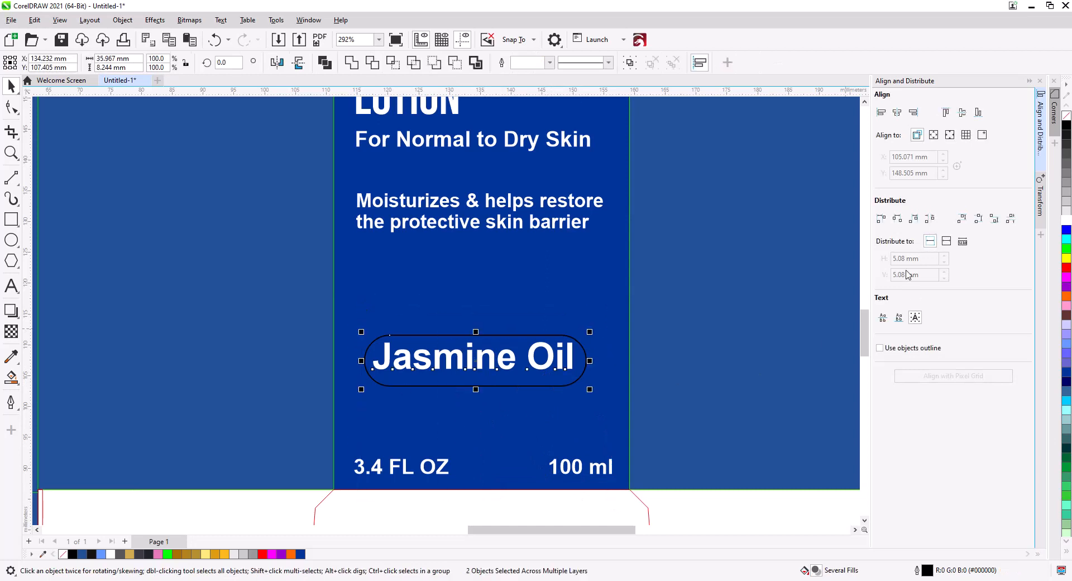
click(898, 112)
click(963, 112)
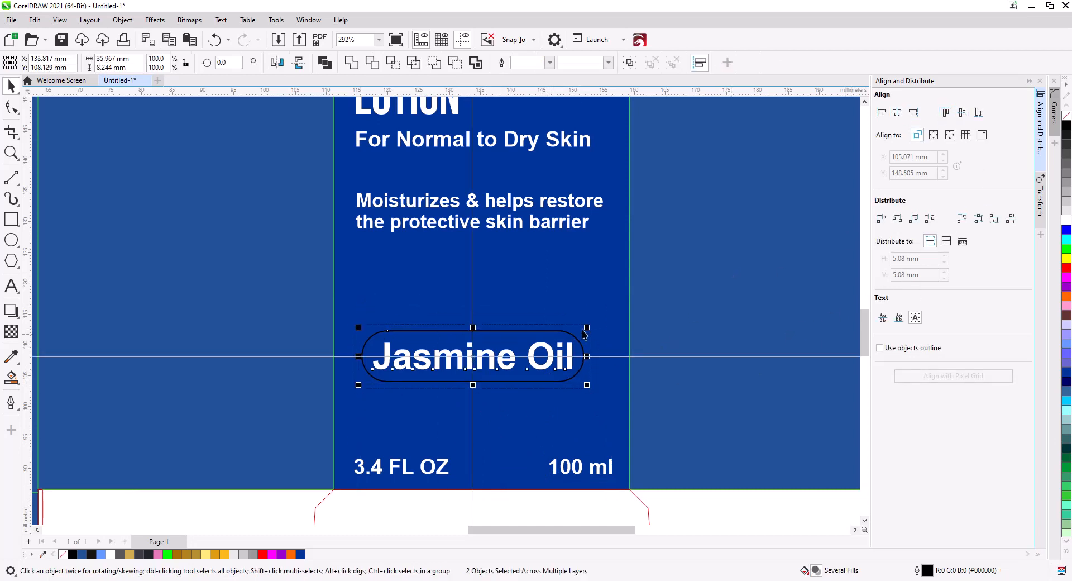
click(326, 63)
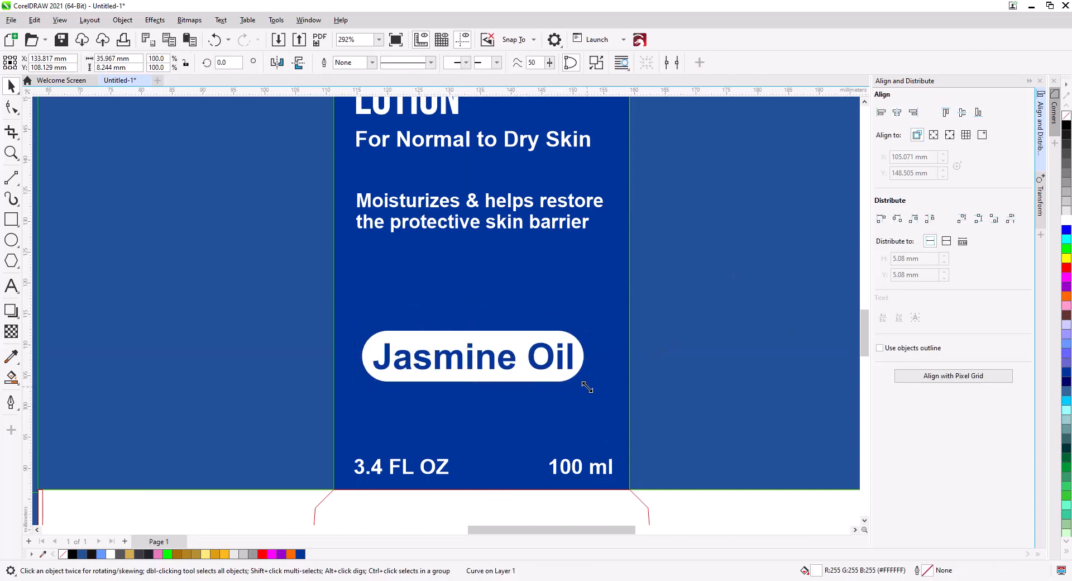
Shrink the Jasmine Oil label to about 30 mm wide and nudge the 3.4 FL OZ and 100 ml texts slightly upward.
drag(587, 387, 510, 371)
scroll(519, 378, down, 2)
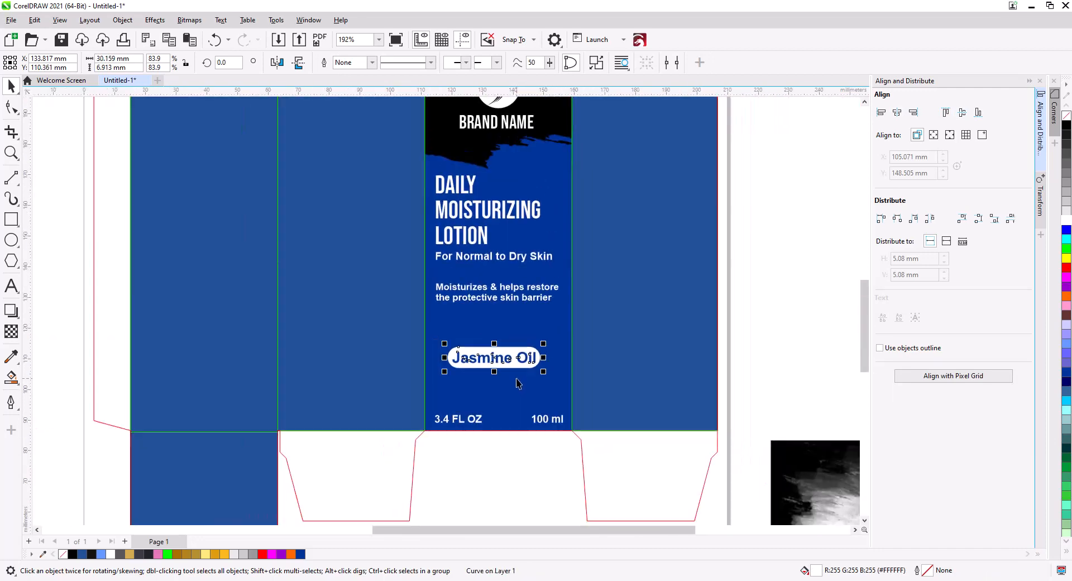
click(471, 420)
shift+click(542, 420)
drag(500, 420, 501, 417)
click(505, 455)
Move the title, "For Normal to Dry Skin" and "Moisturizes & helps restore" texts together about 3.4 mm down the front panel.
scroll(507, 381, down, 2)
drag(511, 328, 509, 342)
click(466, 252)
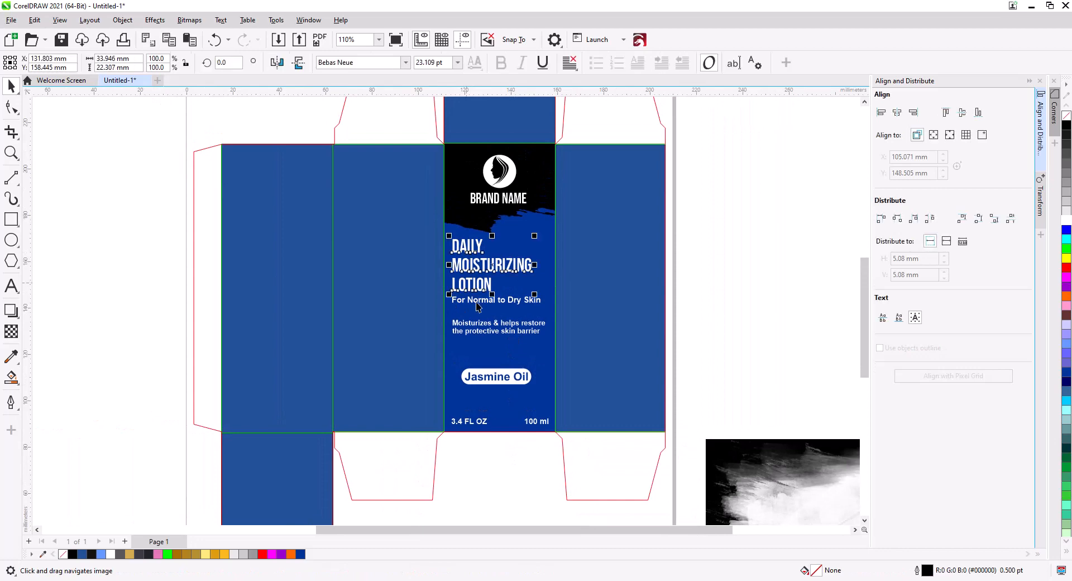
shift+click(479, 301)
shift+click(490, 322)
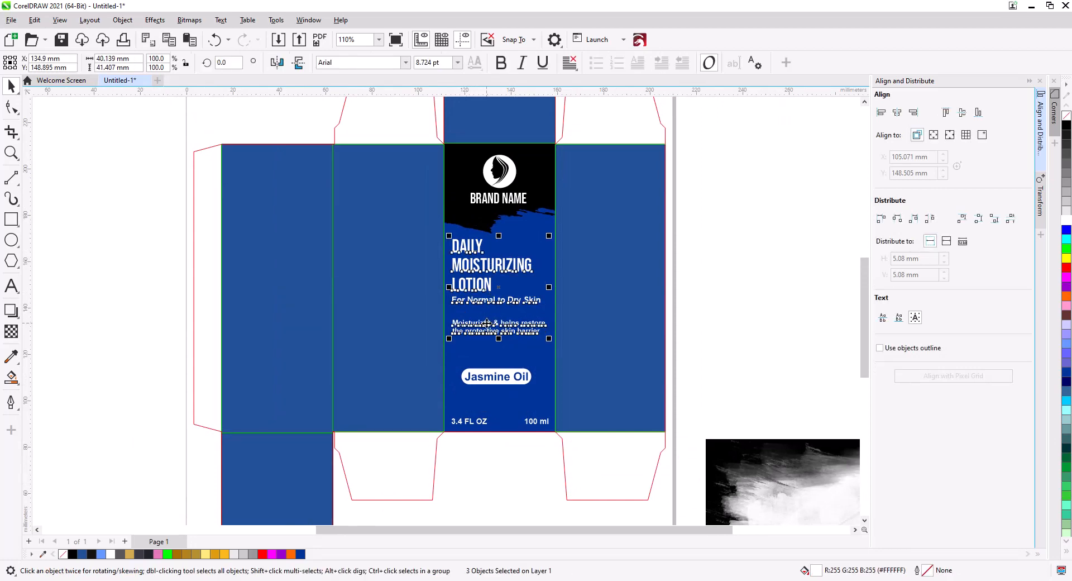
drag(487, 323, 488, 335)
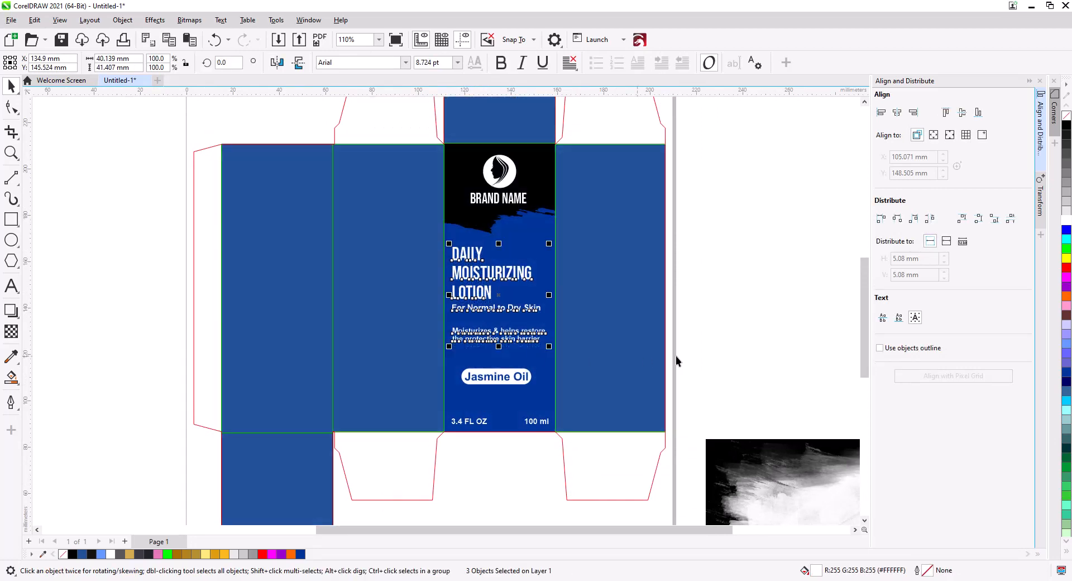
click(676, 356)
Centre the Jasmine Oil label horizontally under the BRAND NAME text.
click(495, 377)
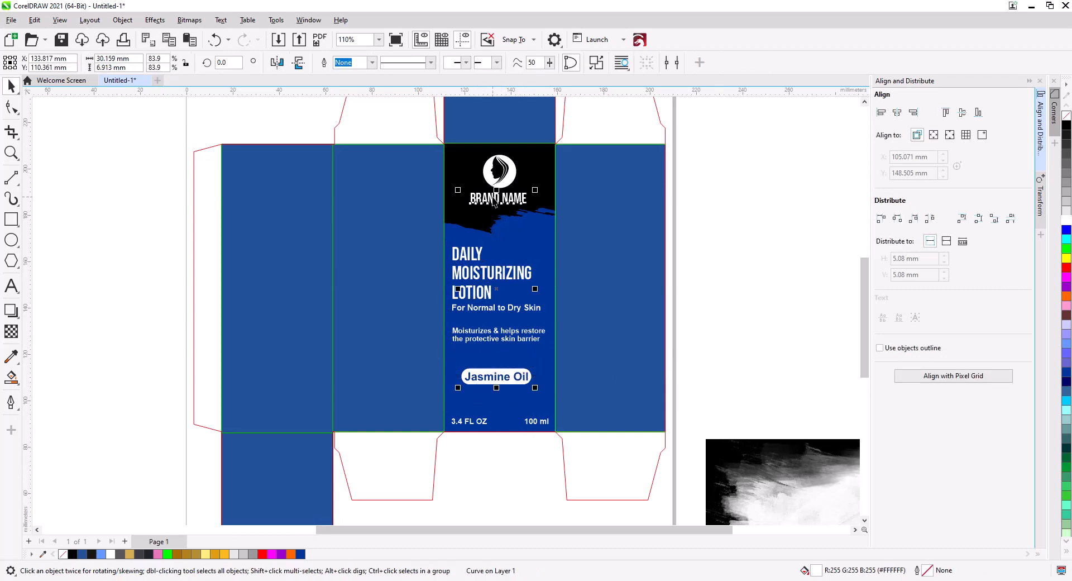
click(897, 113)
click(751, 312)
click(776, 337)
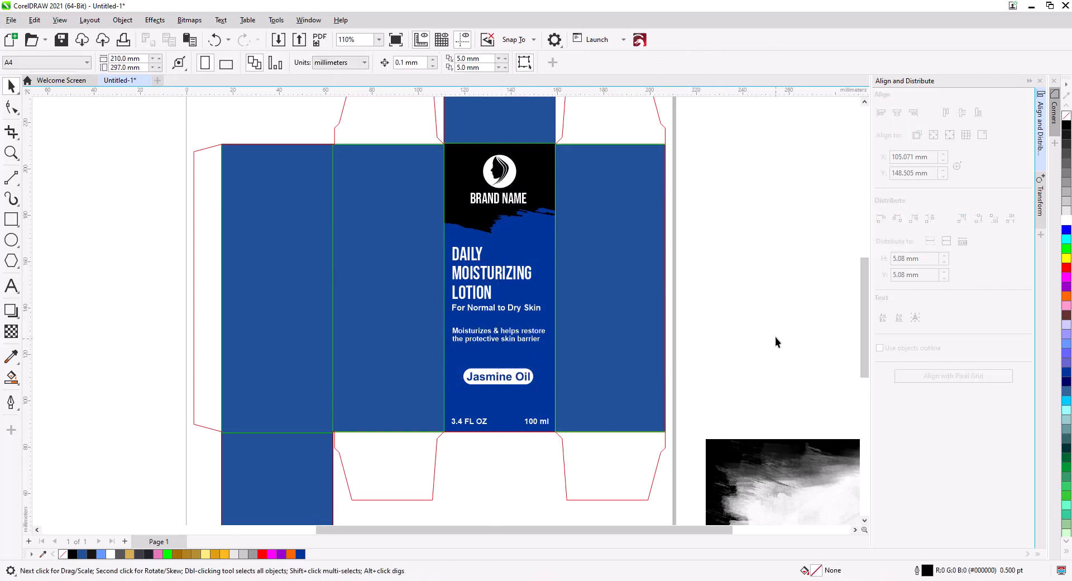
Fill the two loose white texts beside the dieline with black.
click(754, 307)
click(1066, 126)
drag(822, 362, 668, 243)
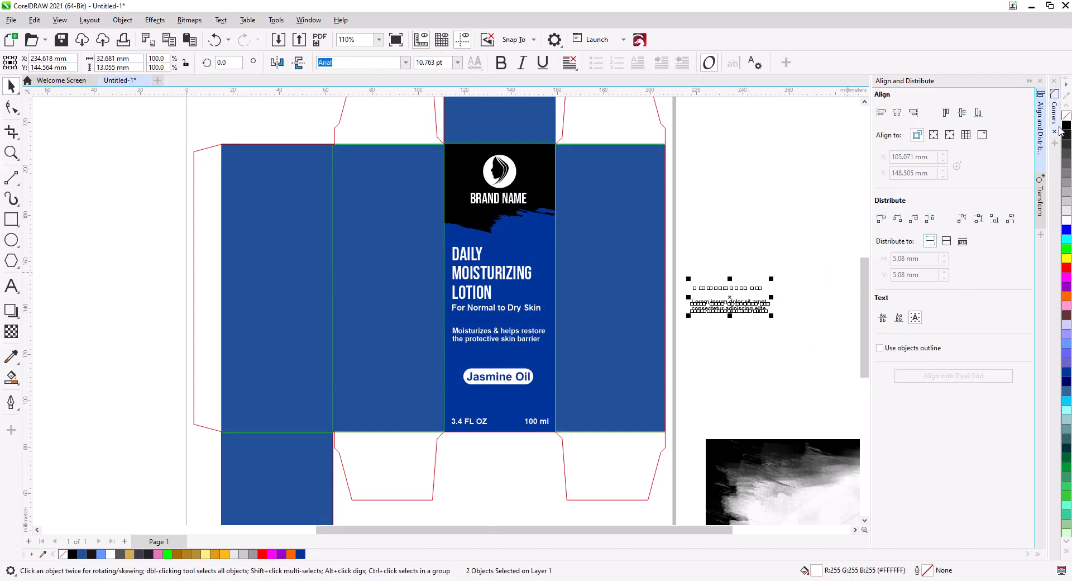
click(779, 375)
drag(796, 364, 735, 220)
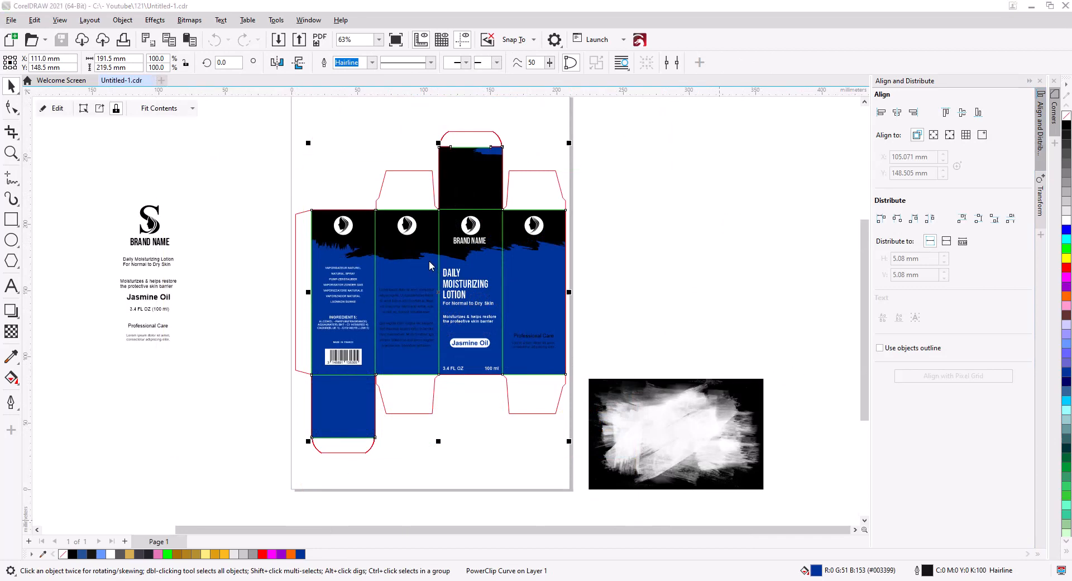
Replace the box panels' navy blue fill with the "Gold Coler 1" fountain fill preset.
key(shift+F11)
click(413, 157)
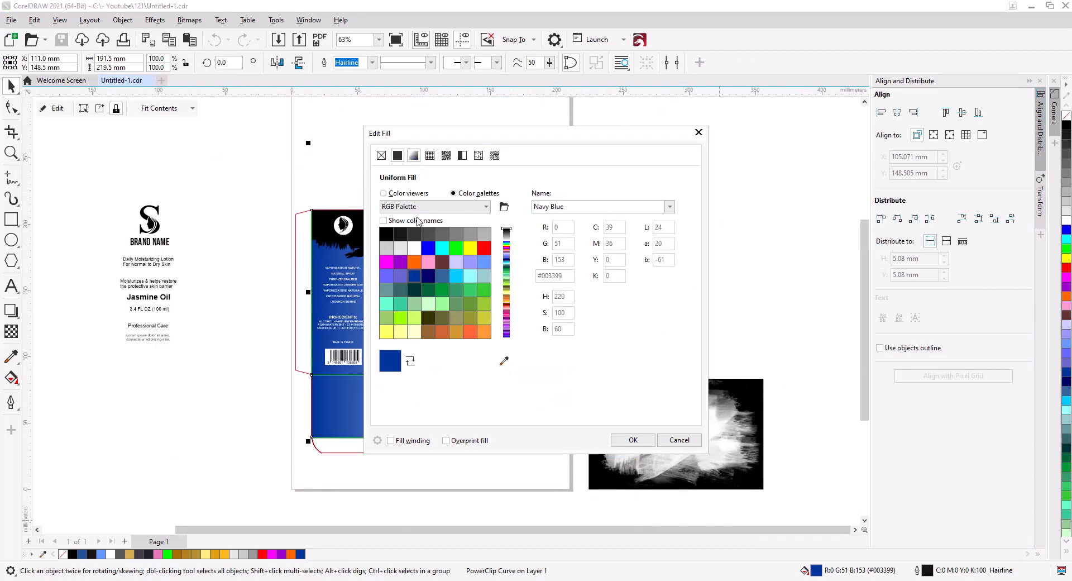
click(406, 205)
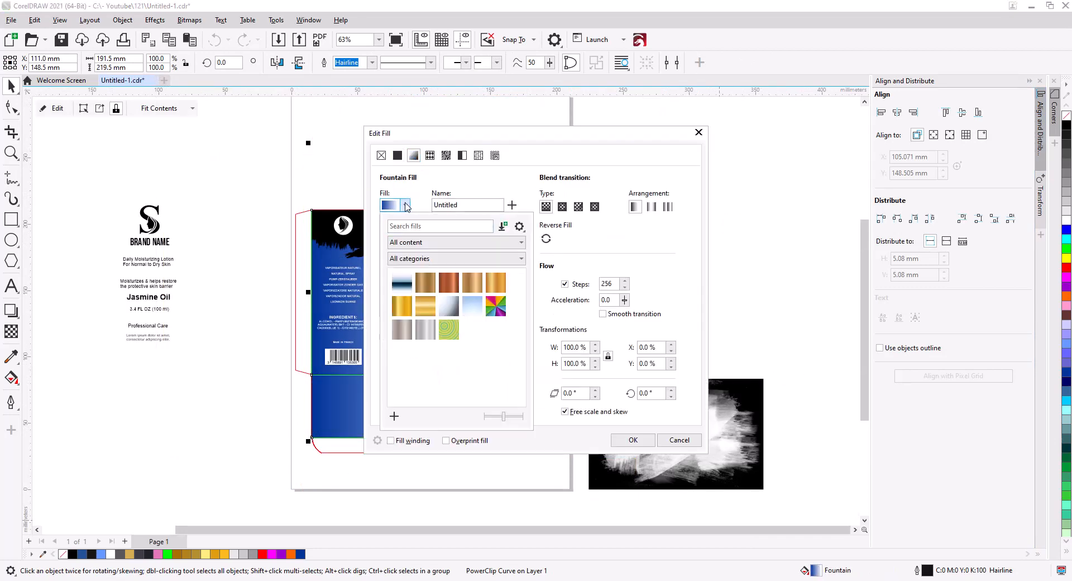
click(404, 307)
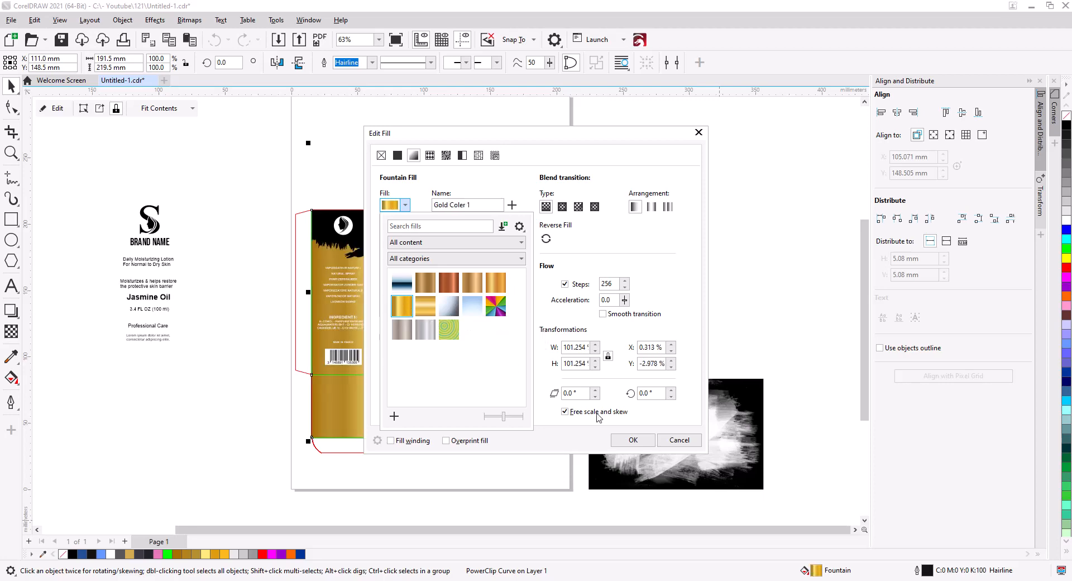
click(635, 441)
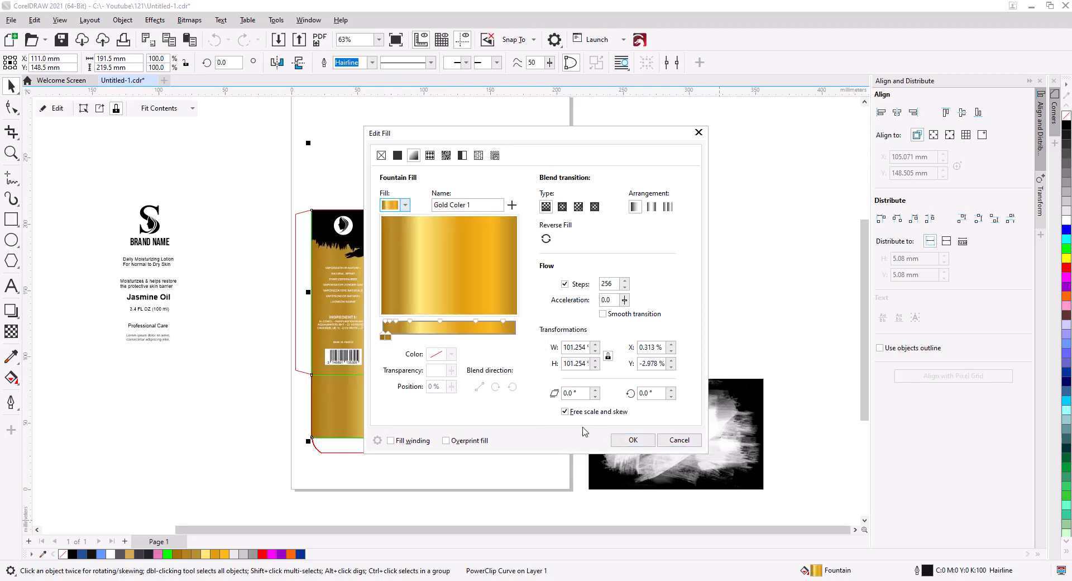
click(633, 440)
key(Escape)
Copy the panels' gold gradient fill onto the circled face emblems on all four panels and the BRAND NAME text.
scroll(512, 317, up, 4)
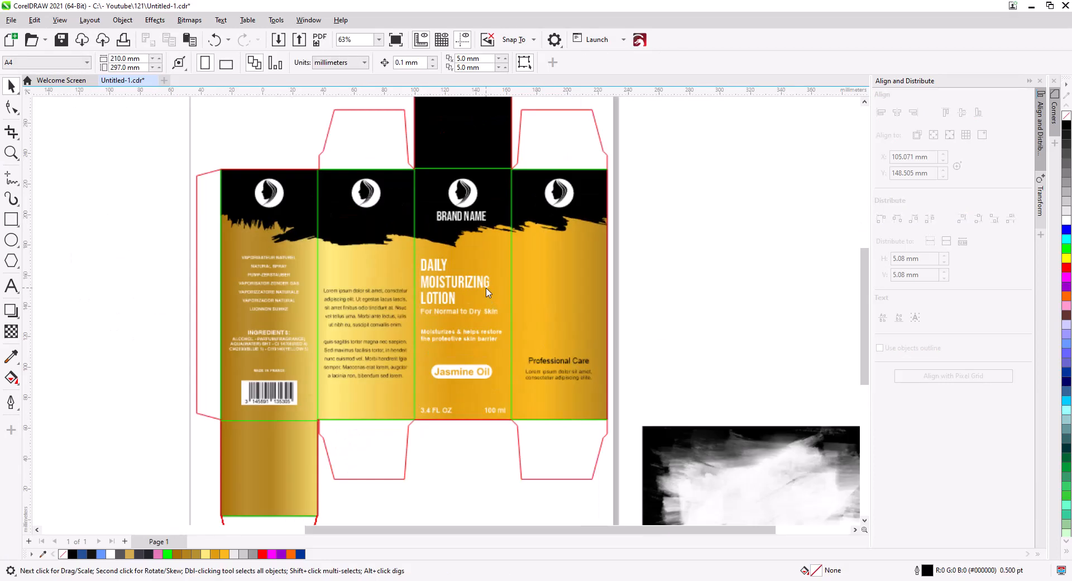
click(568, 285)
scroll(564, 335, up, 3)
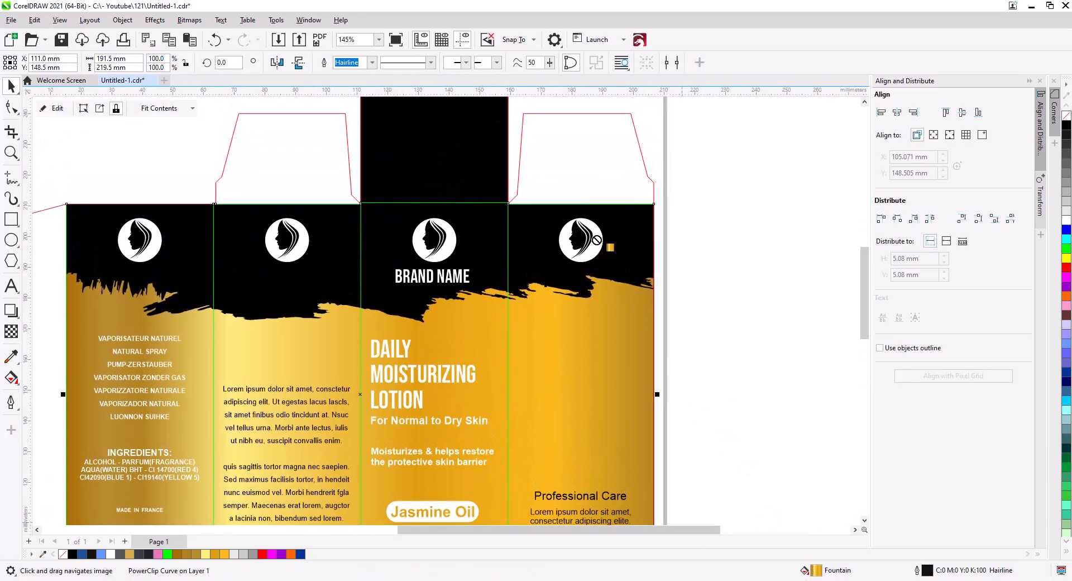
drag(598, 251, 590, 248)
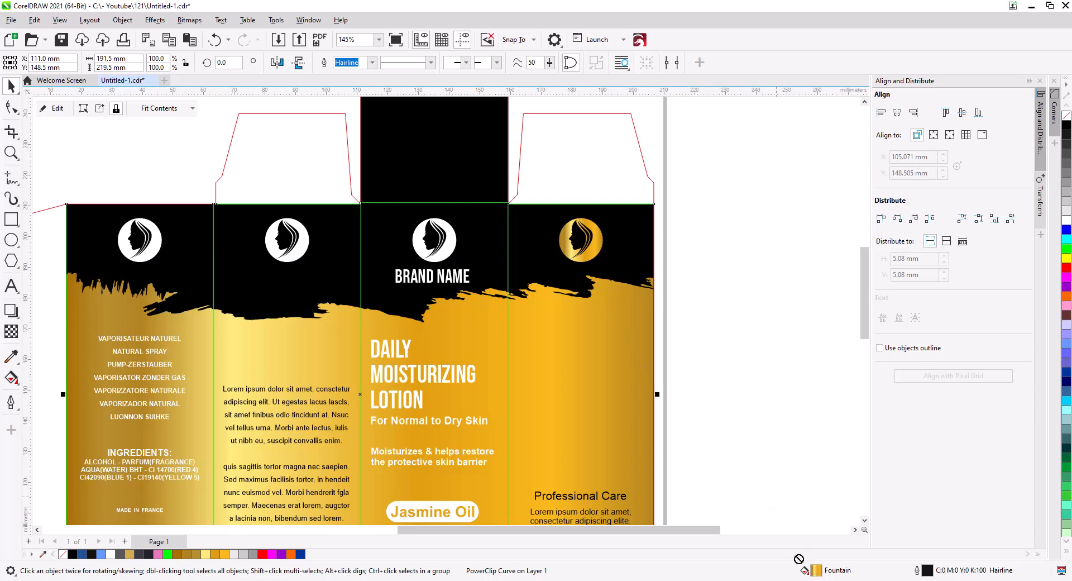
drag(451, 258, 449, 256)
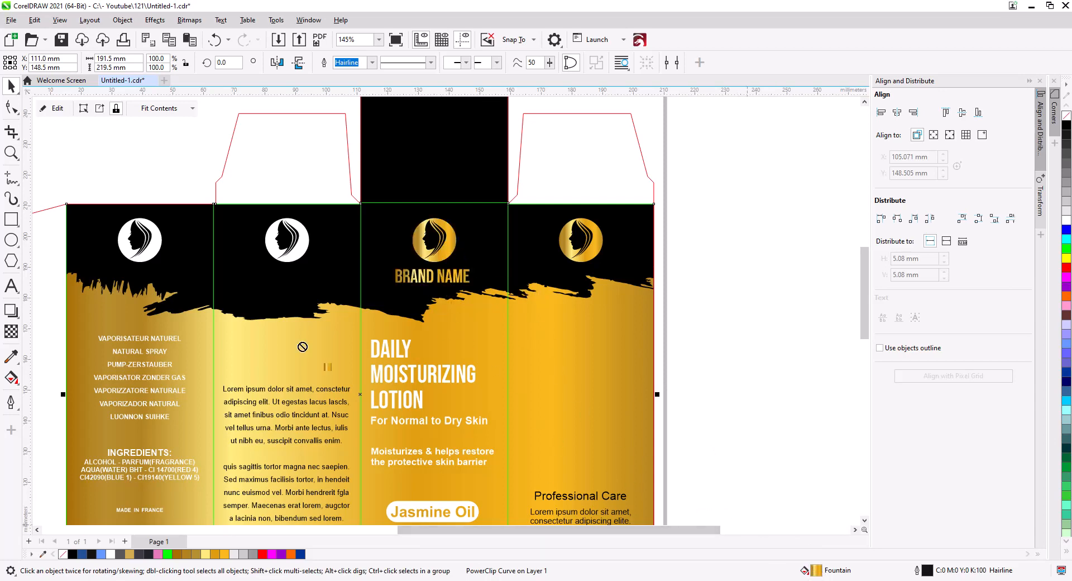
drag(302, 347, 295, 256)
drag(159, 249, 151, 246)
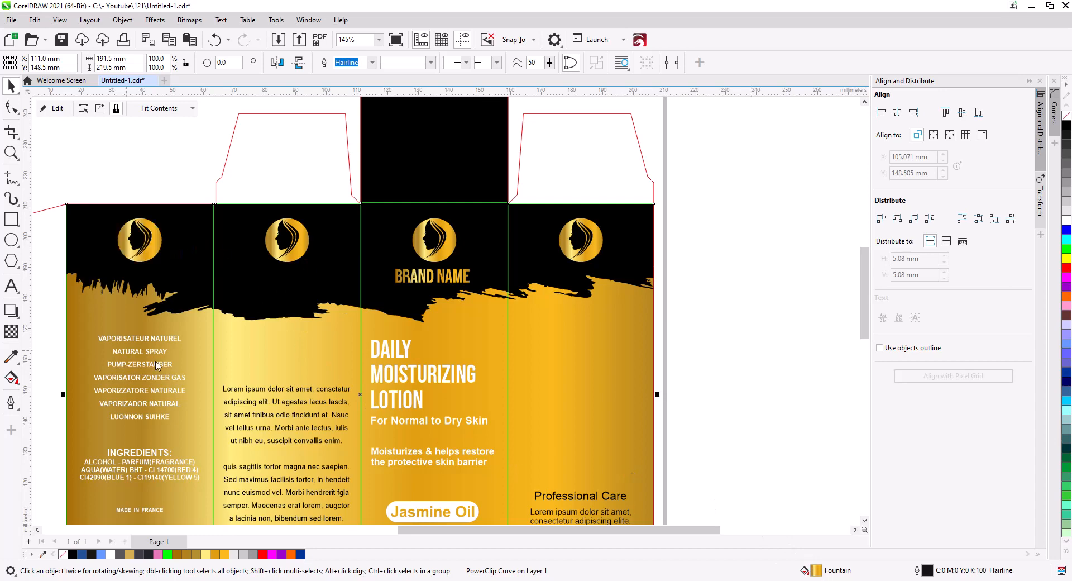
Fill the Vaporisateur Naturel list, the ingredients and the Made in France text on the barcode panel with black.
drag(155, 361, 293, 275)
drag(134, 218, 350, 435)
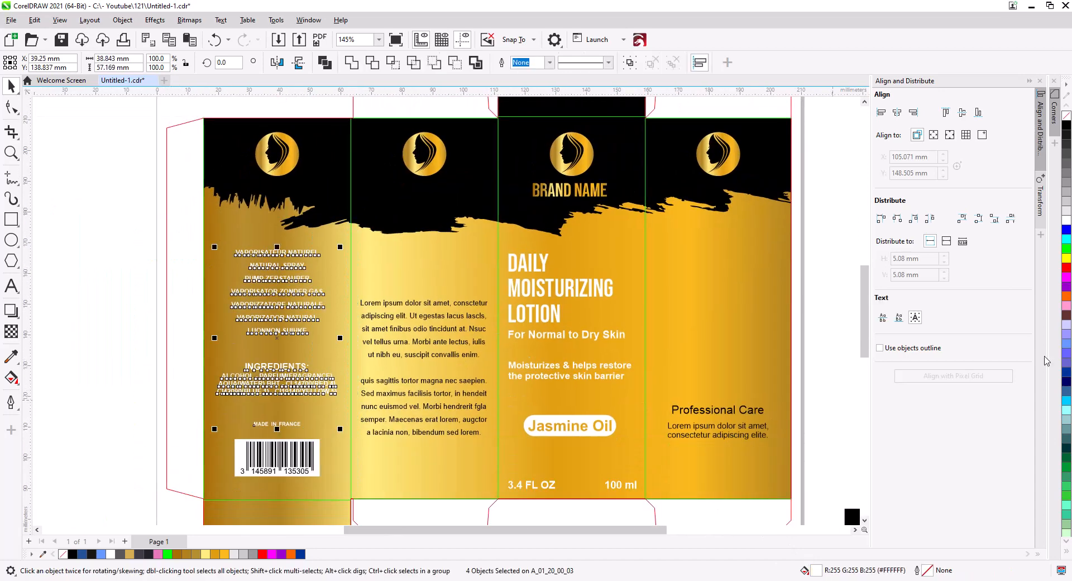
click(1064, 128)
click(162, 391)
Fill the 3.4 FL OZ and 100 ml texts on the front panel with black.
drag(442, 416, 292, 386)
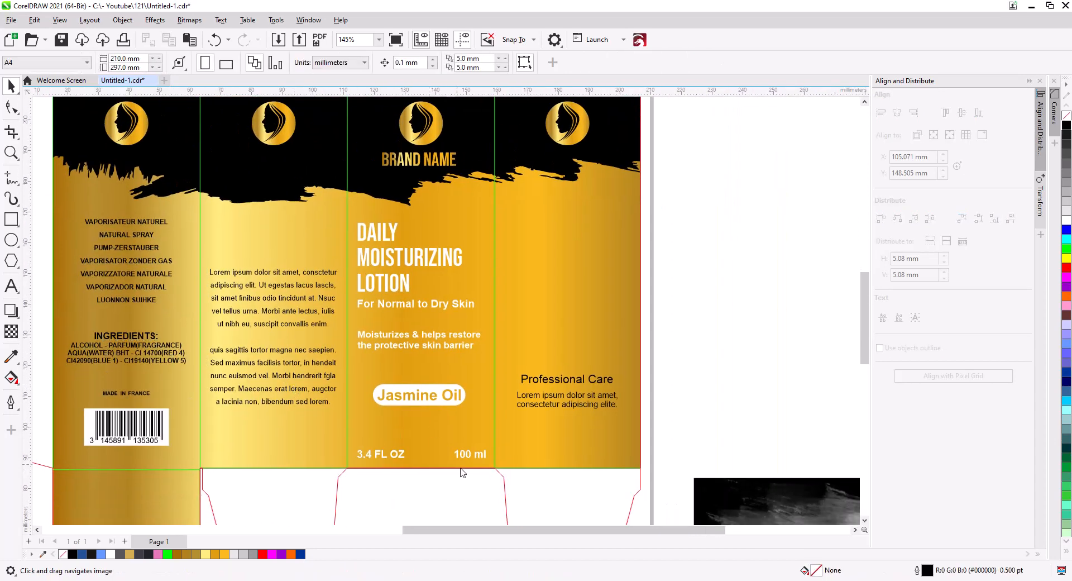
click(470, 458)
shift+click(402, 459)
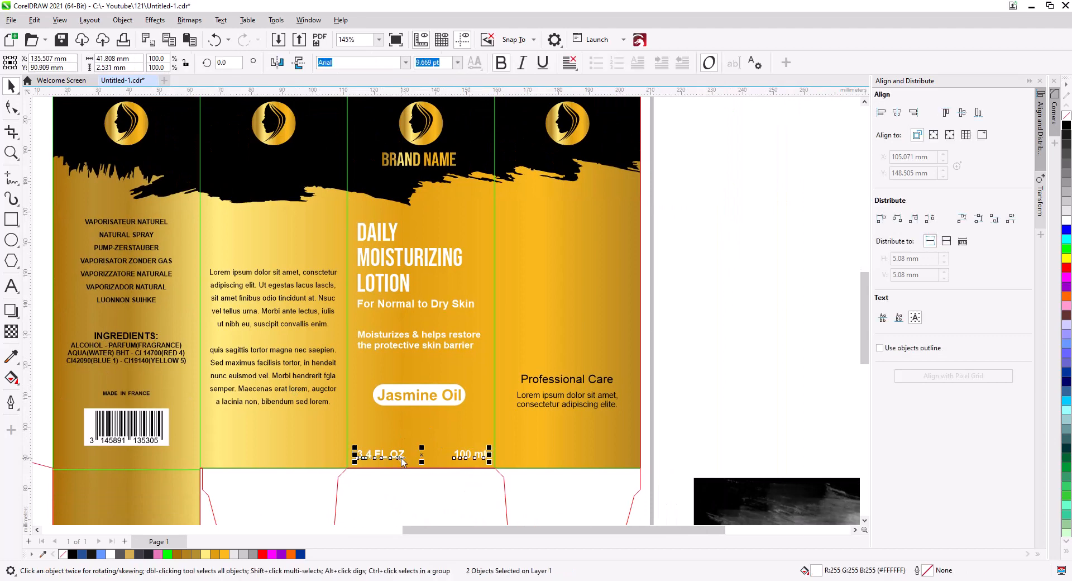
click(1067, 130)
click(631, 331)
Fill the DAILY MOISTURIZING LOTION text group and the rounded Jasmine Oil label on the front panel with black.
click(422, 263)
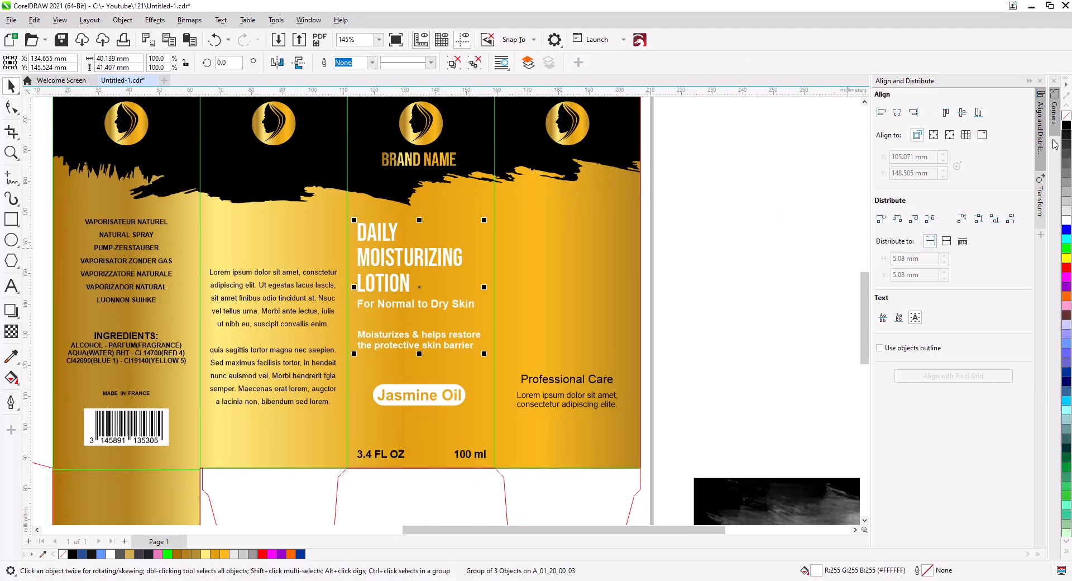
click(1067, 126)
click(682, 310)
click(427, 391)
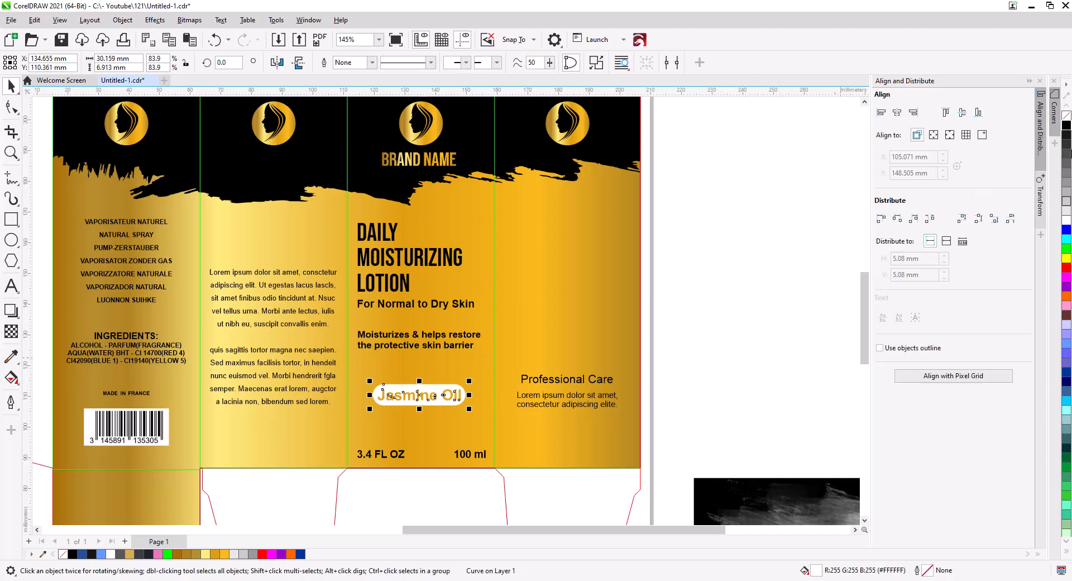
click(1067, 127)
click(515, 431)
Examine the recoloured gold and black artwork up close, from the barcode panel's lower text to the emblems and brush-stroke edge.
scroll(514, 430, up, 4)
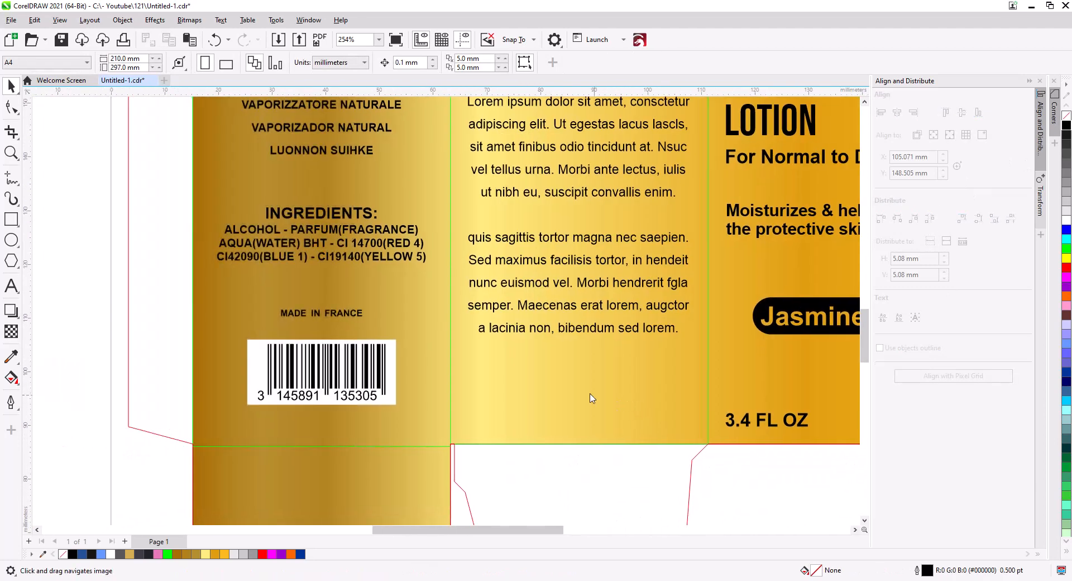
drag(510, 350, 457, 397)
drag(482, 361, 474, 383)
click(293, 394)
drag(398, 344, 376, 476)
drag(458, 355, 394, 491)
drag(531, 406, 443, 471)
drag(587, 428, 420, 429)
scroll(441, 414, down, 5)
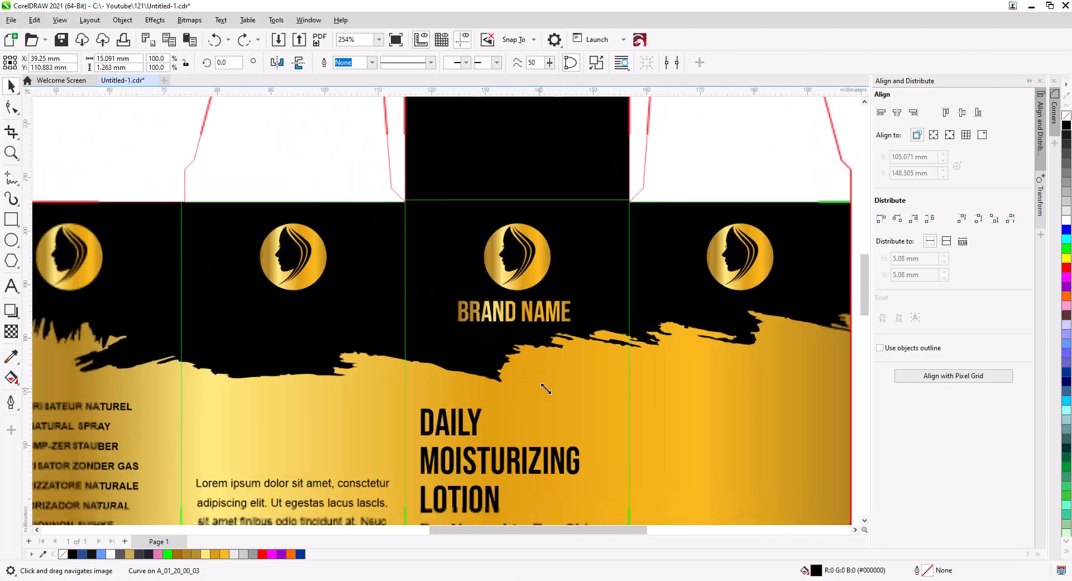
scroll(551, 373, down, 2)
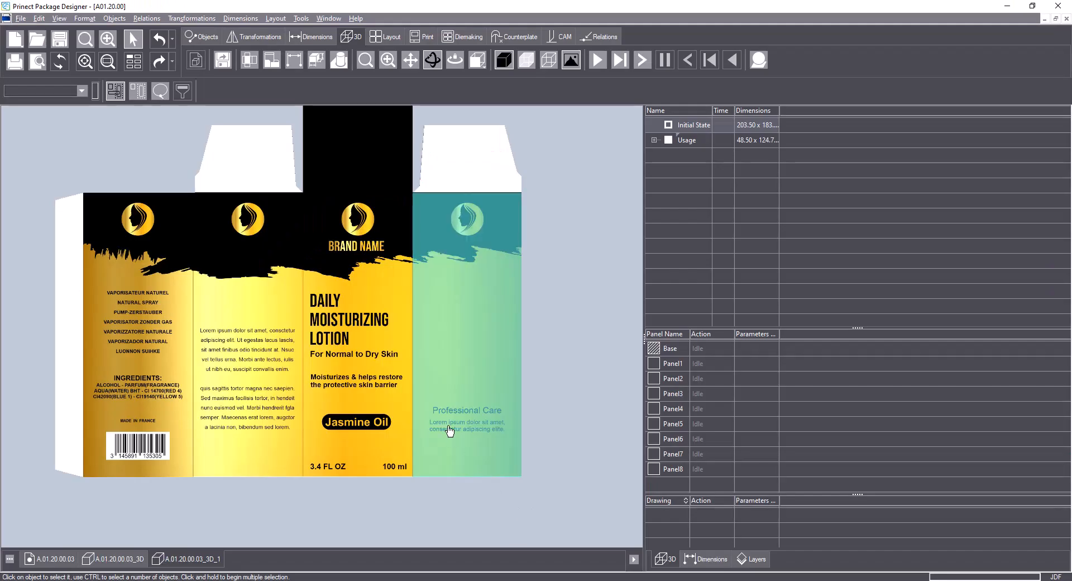
Switch to Prinect Package Designer, fold the 3D carton into its closed box and inspect the gold and black artwork on all sides.
drag(553, 357, 563, 339)
click(622, 61)
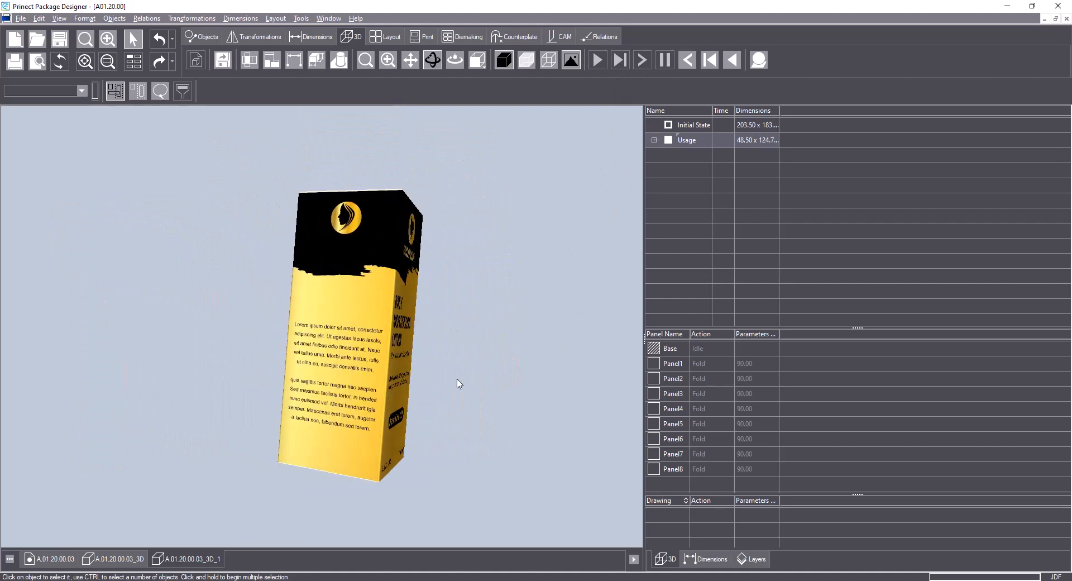
drag(363, 335, 329, 349)
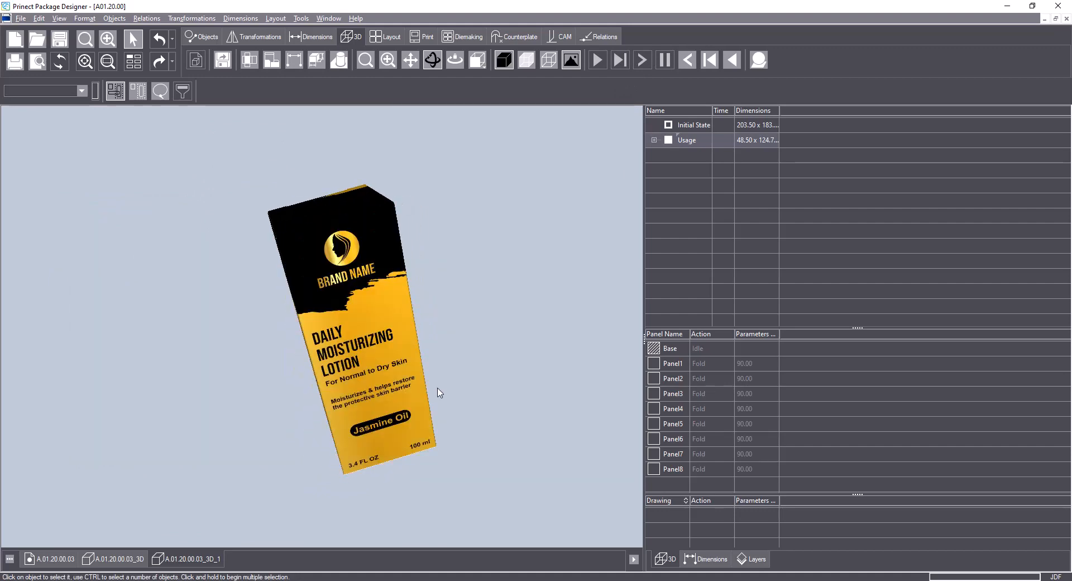
drag(443, 373, 235, 335)
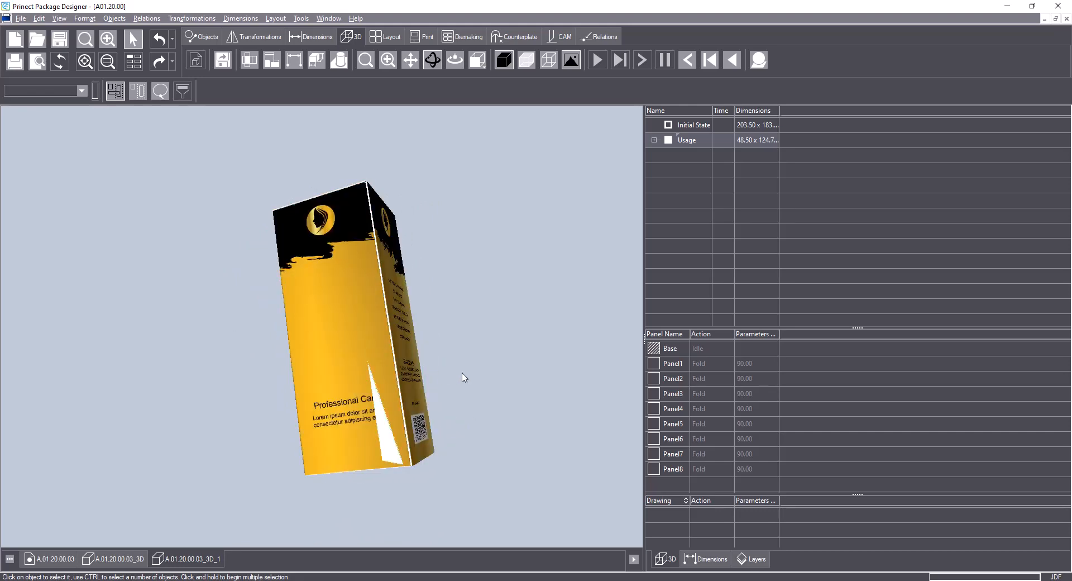
drag(424, 380, 363, 391)
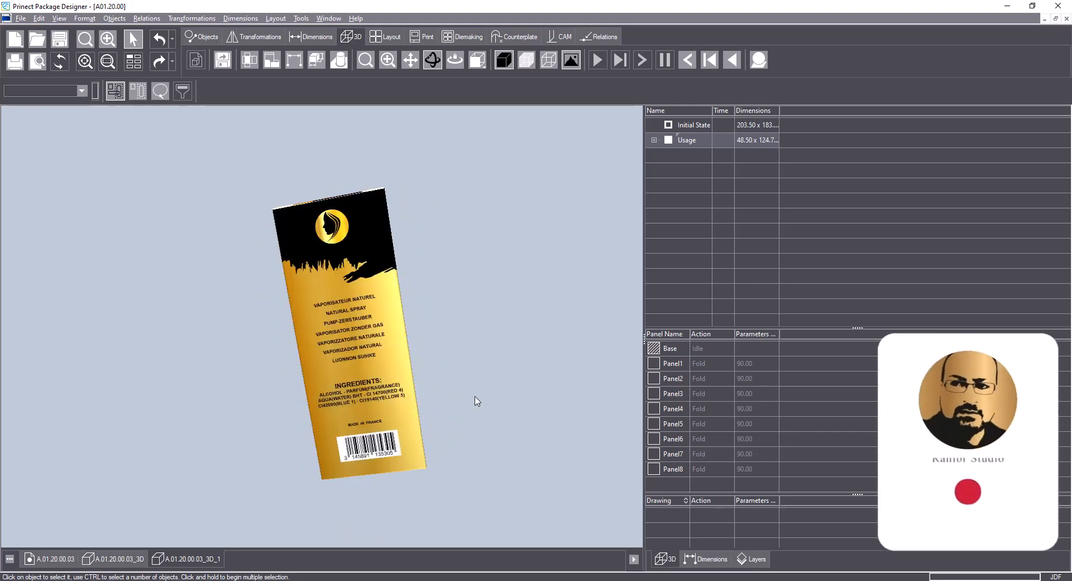
scroll(404, 421, up, 3)
scroll(403, 422, down, 4)
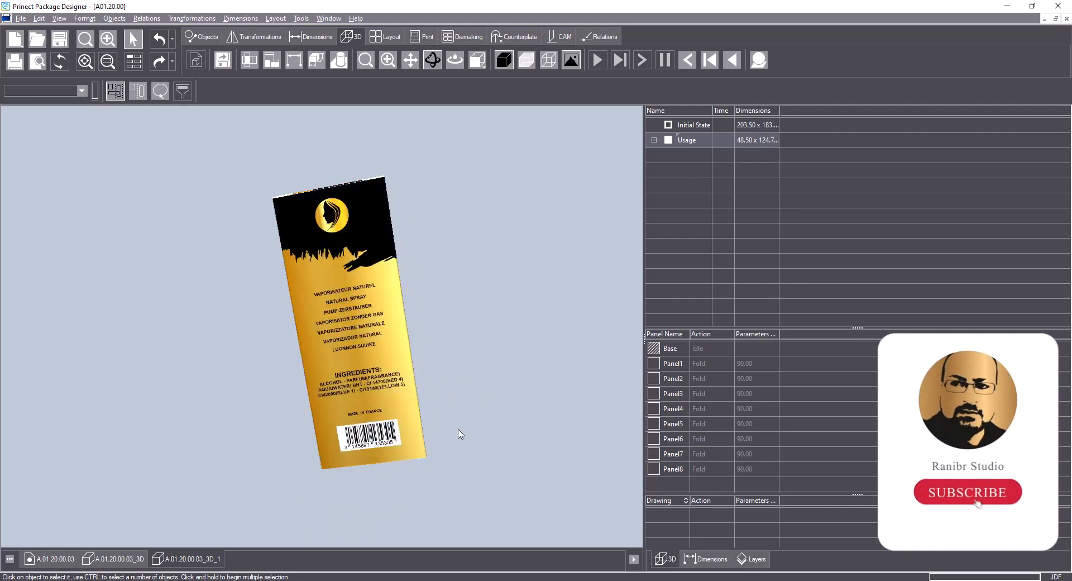
scroll(495, 438, up, 3)
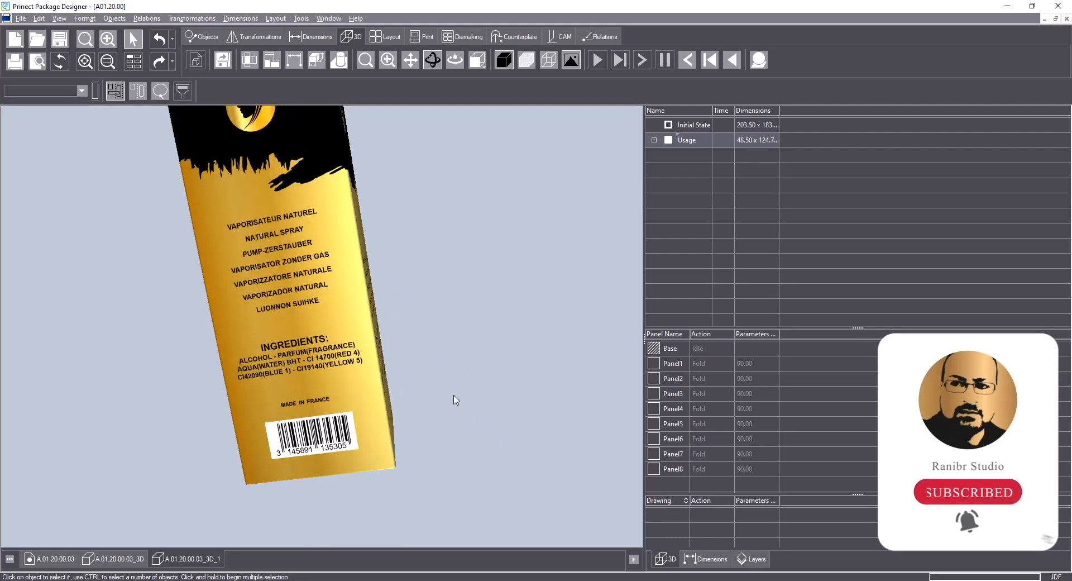
drag(454, 400, 306, 407)
drag(420, 402, 401, 419)
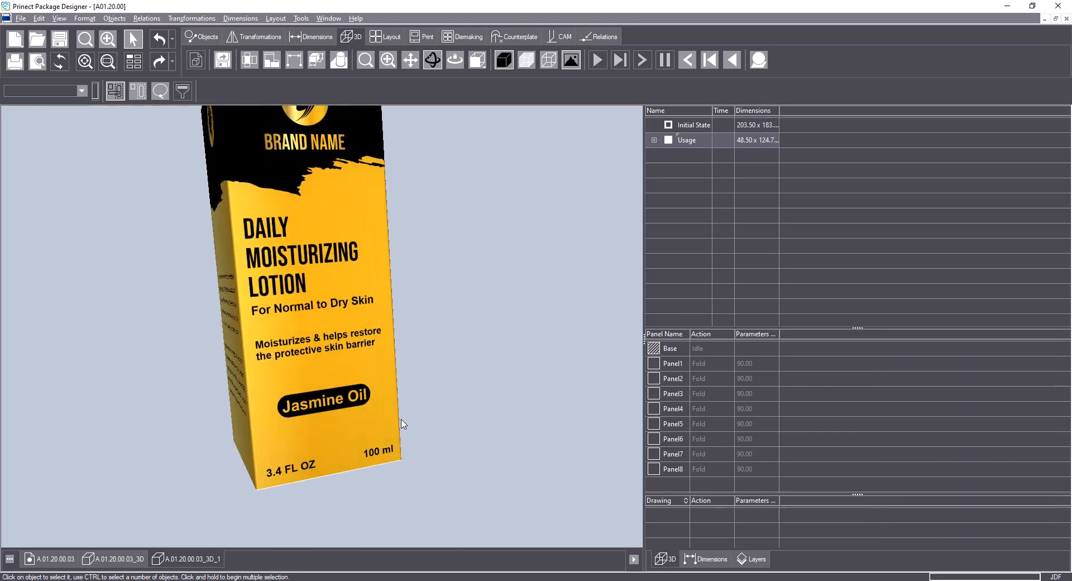
mouse_move(431, 375)
mouse_down()
mouse_move(431, 391)
mouse_move(441, 347)
mouse_move(447, 405)
mouse_move(441, 391)
mouse_up()
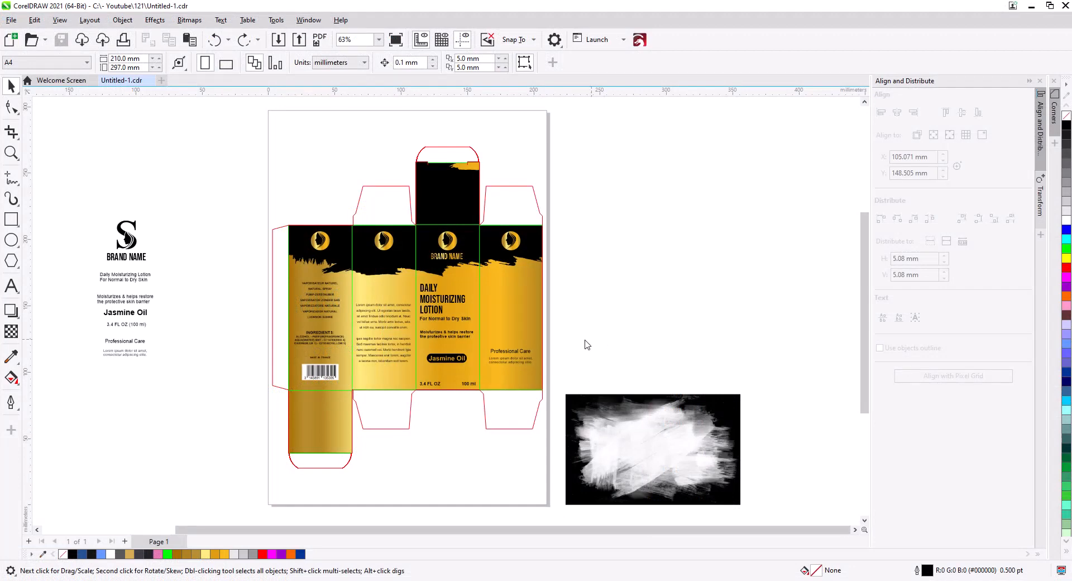
Back in CorelDRAW, delete the two-line Lorem ipsum text beneath Professional Care on the last panel.
scroll(529, 366, up, 3)
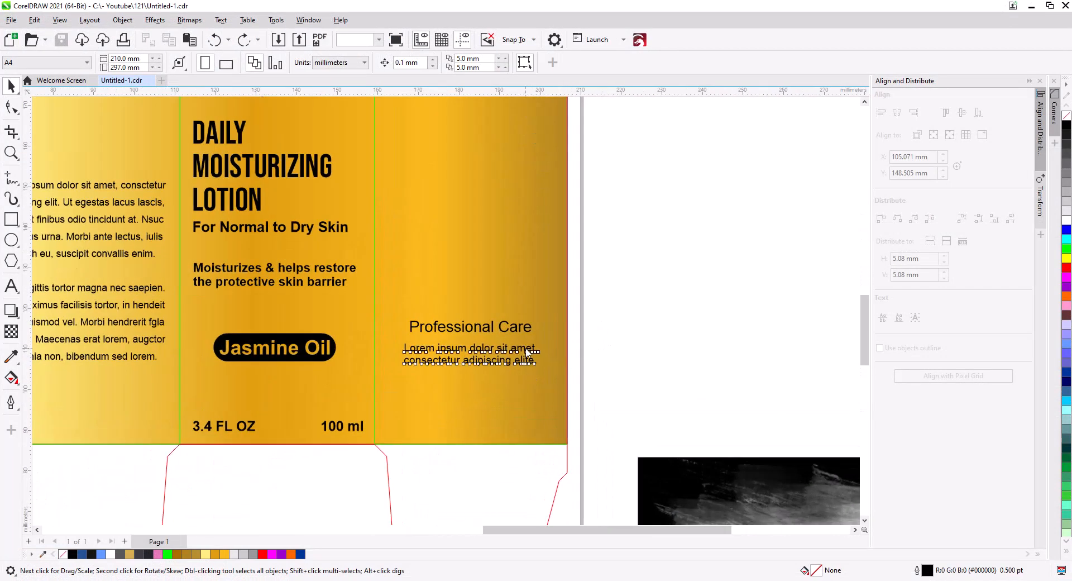
click(531, 364)
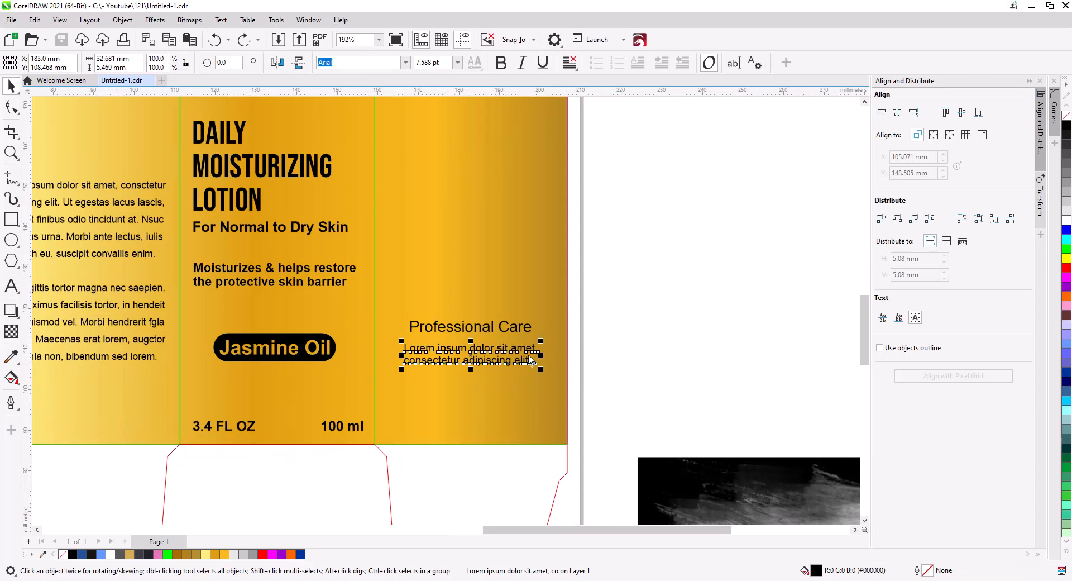
key(Delete)
Set the Professional Care text in the Beyond The Mountains font and enlarge it to about 64 mm wide.
click(511, 331)
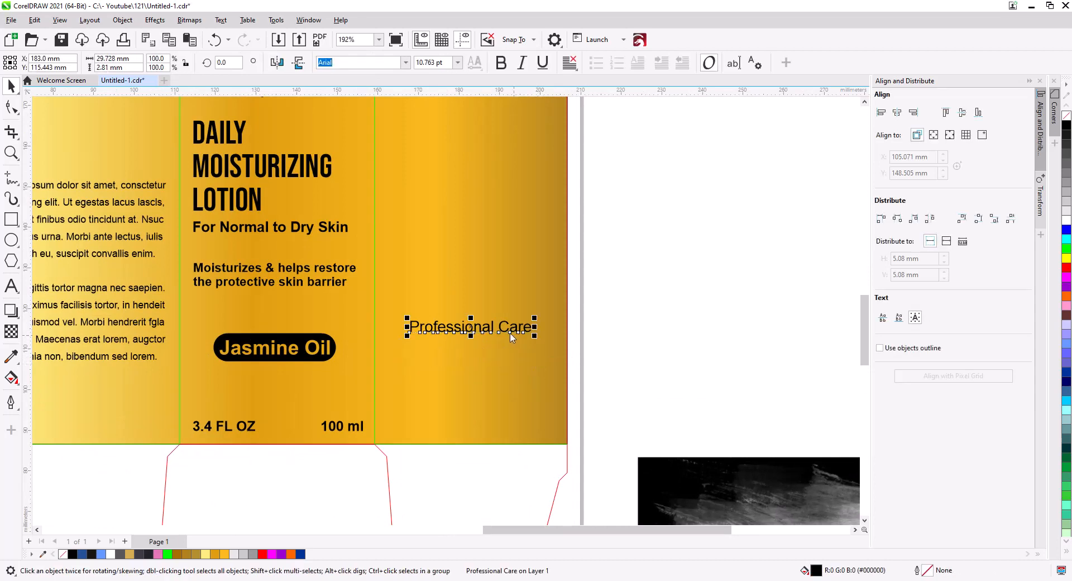
click(406, 63)
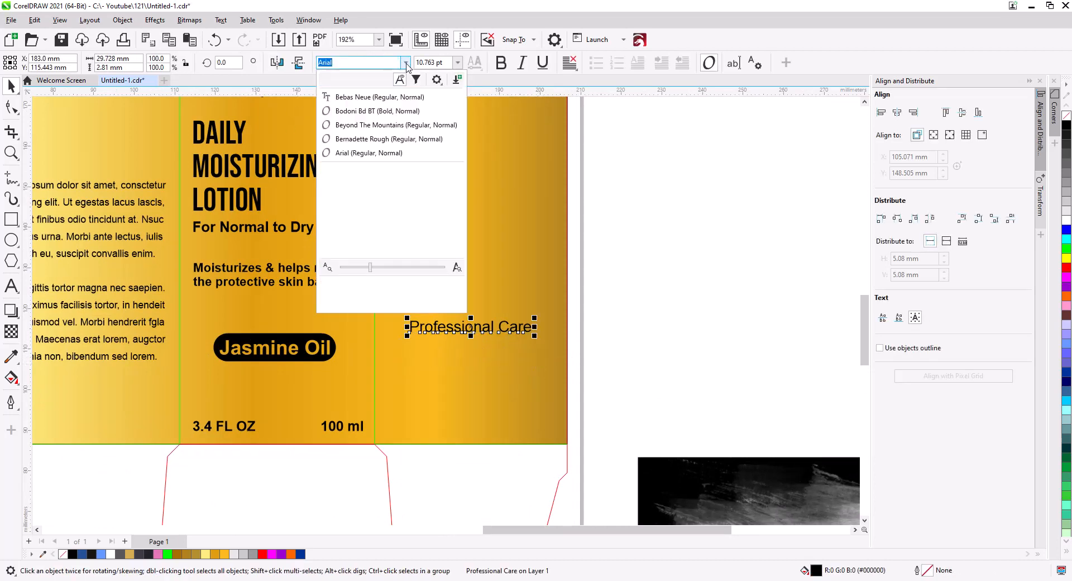
click(390, 126)
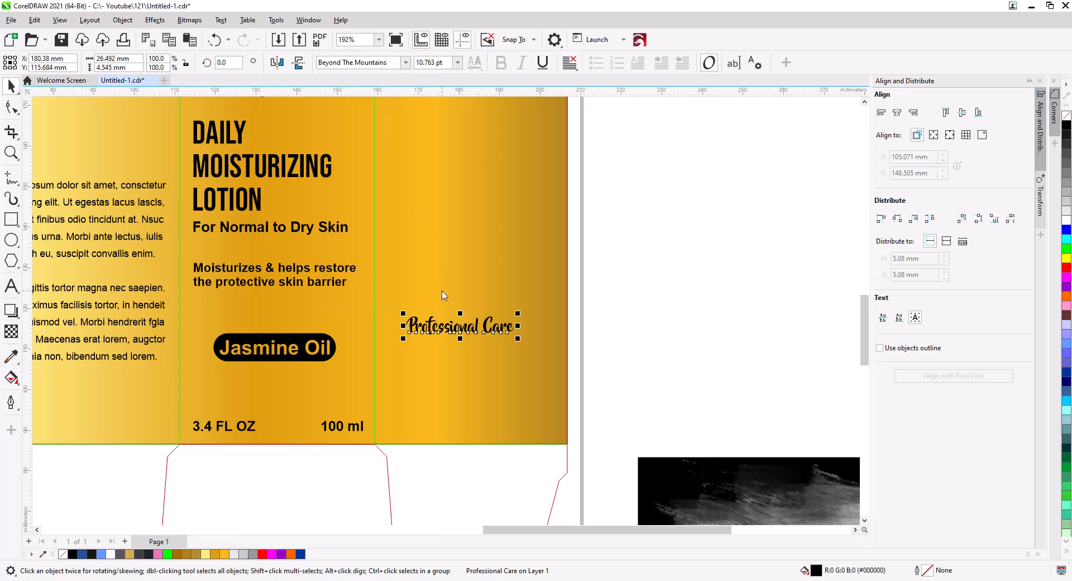
scroll(429, 342, down, 1)
scroll(437, 366, up, 5)
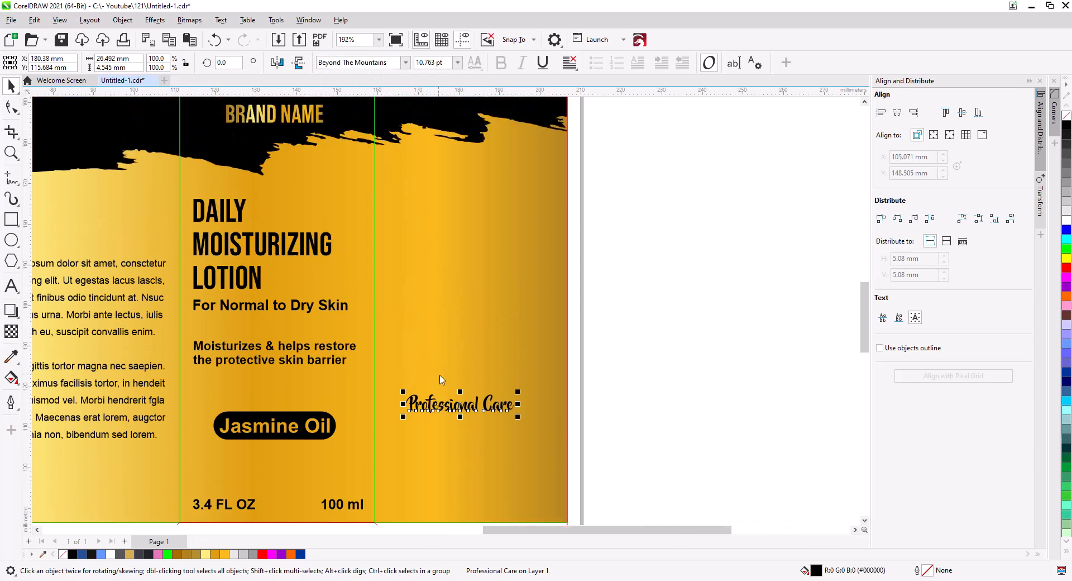
drag(518, 445, 676, 470)
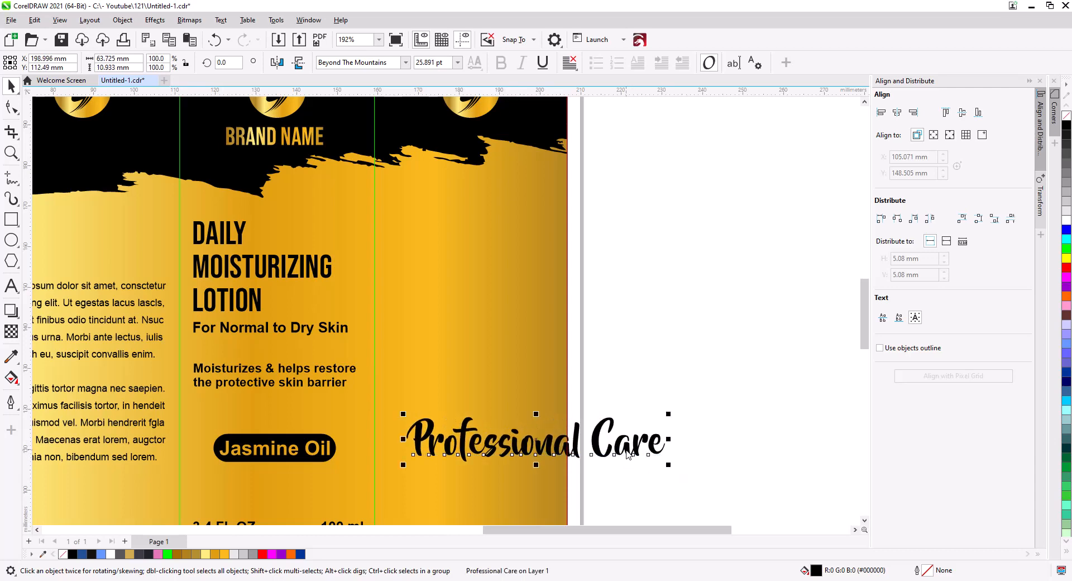
Merge the Professional Care lettering into a single curve and rotate it 90 degrees.
click(122, 19)
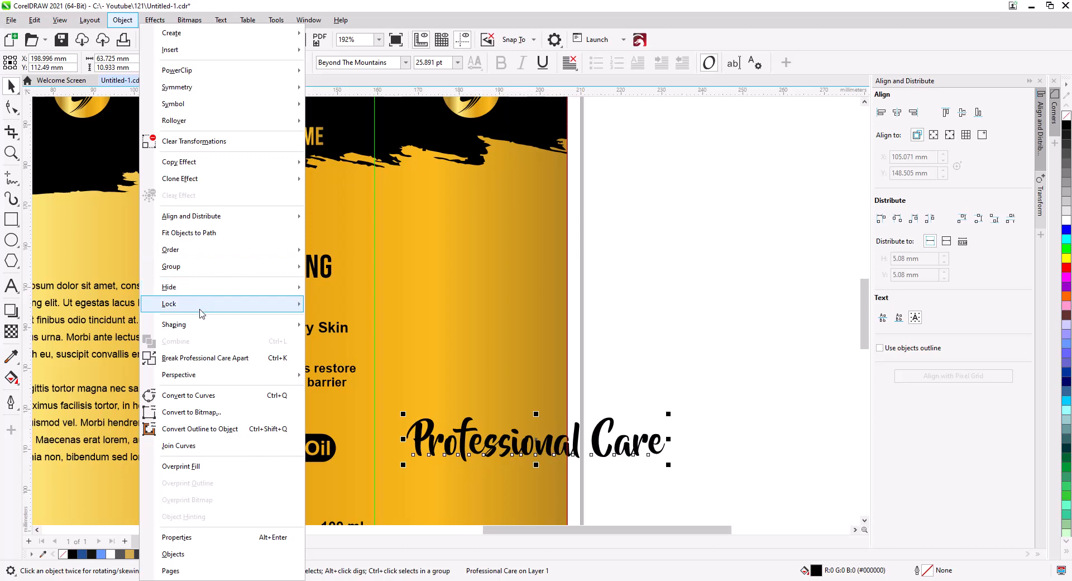
mouse_move(202, 325)
click(353, 328)
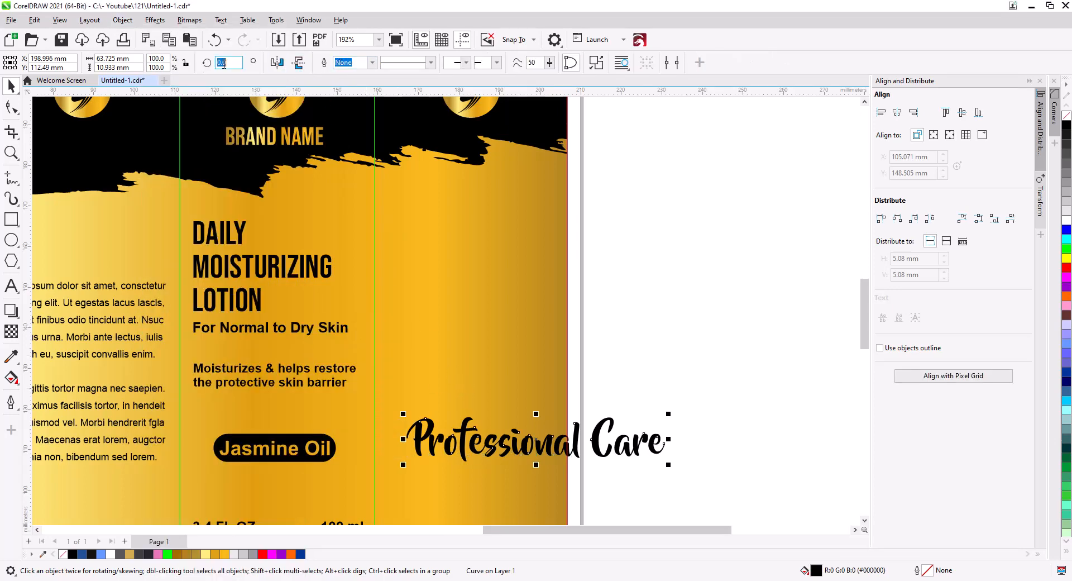
text(90)
key(Return)
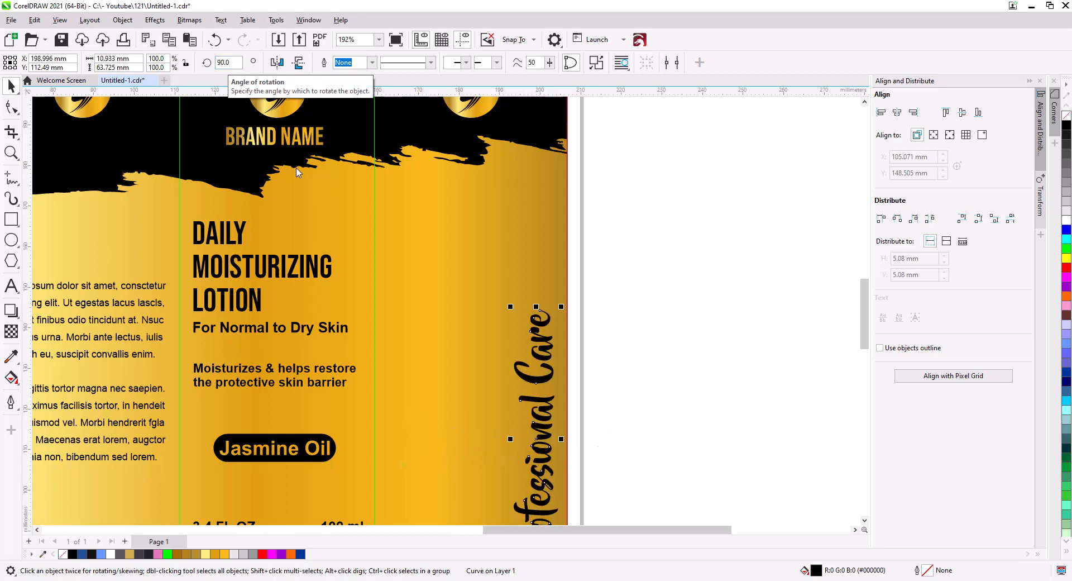
Move the vertical Professional Care lettering to the middle of the panel beside the front panel, below its emblem.
scroll(448, 263, down, 2)
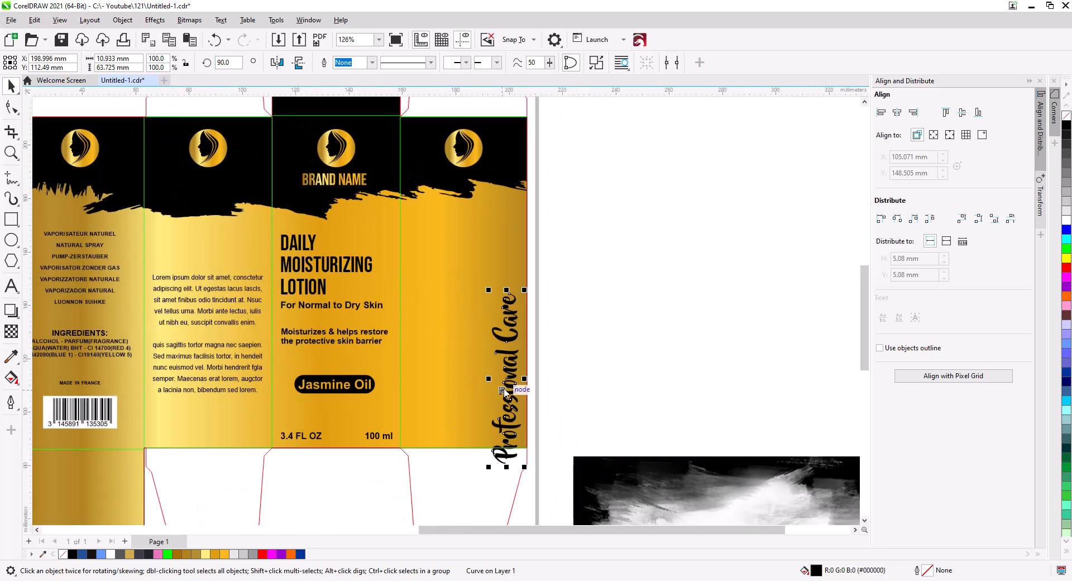
drag(505, 391, 618, 363)
click(567, 351)
drag(511, 341, 570, 337)
Select the gold gradient PowerClip shape that forms the box panels.
click(232, 255)
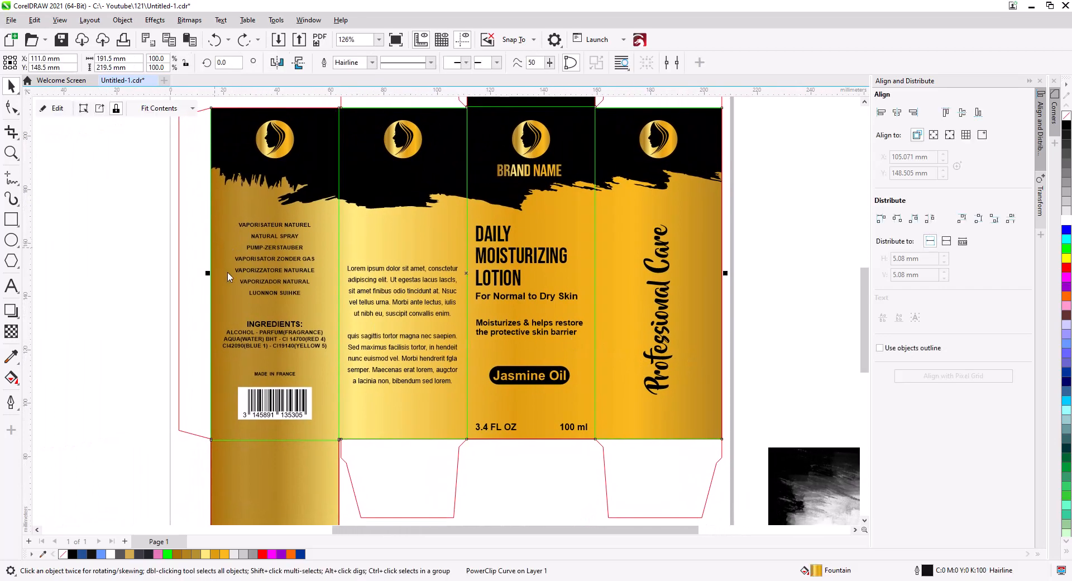
scroll(250, 304, down, 1)
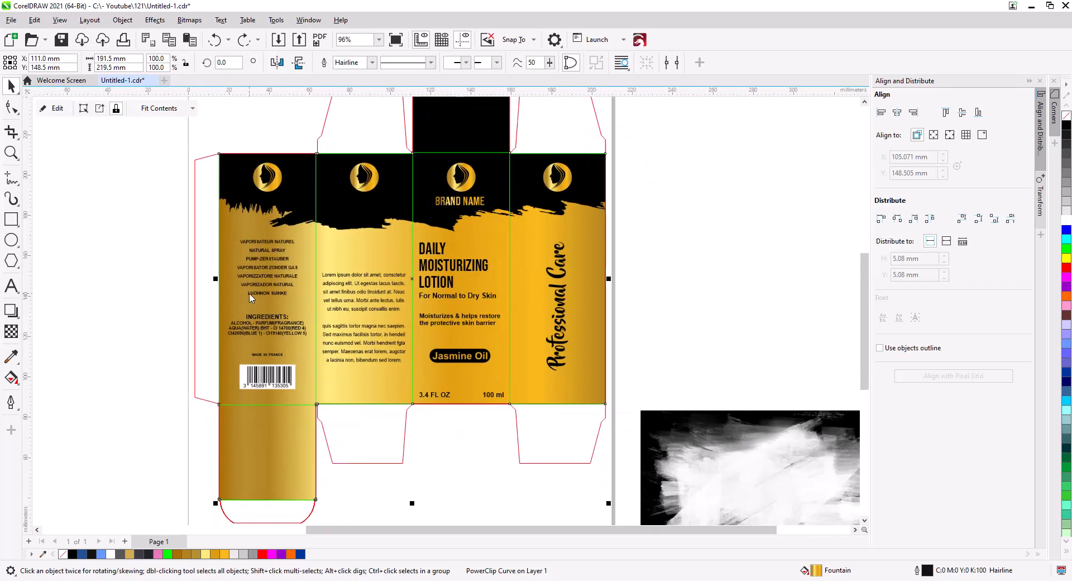